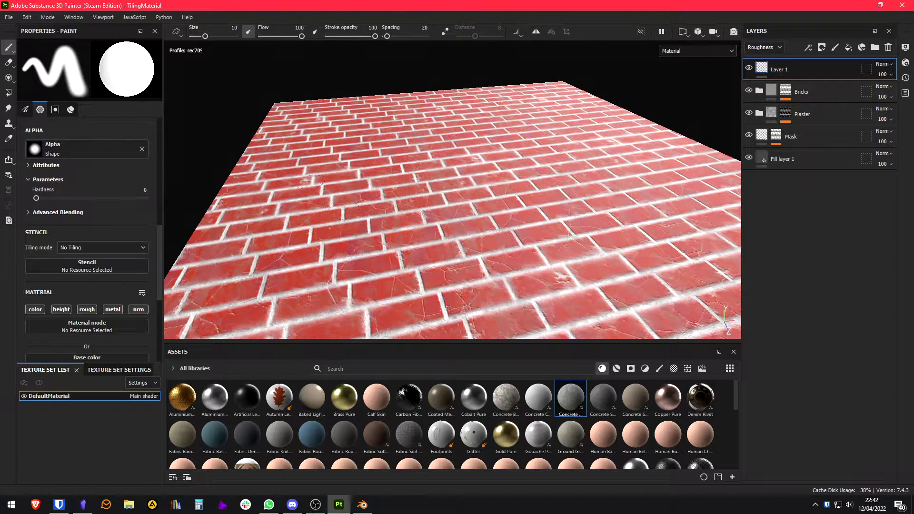
# Step: Close the current project, discarding its changes, and open the TilingMaterial.spp sample project
pyautogui.click(8, 17)
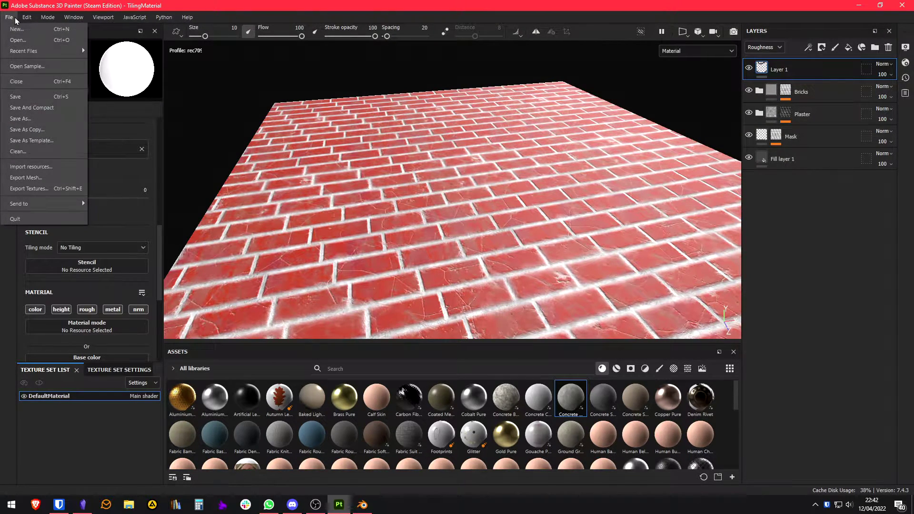
pyautogui.click(24, 81)
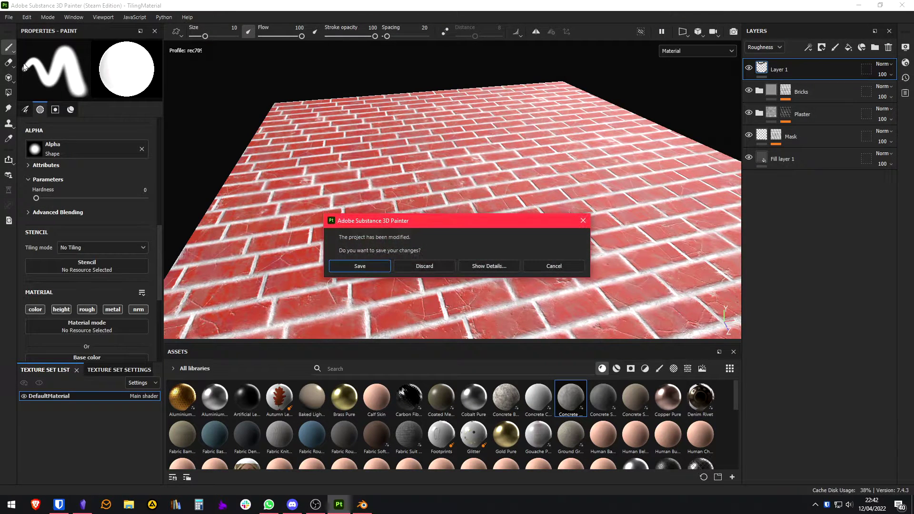
pyautogui.click(432, 271)
pyautogui.click(433, 271)
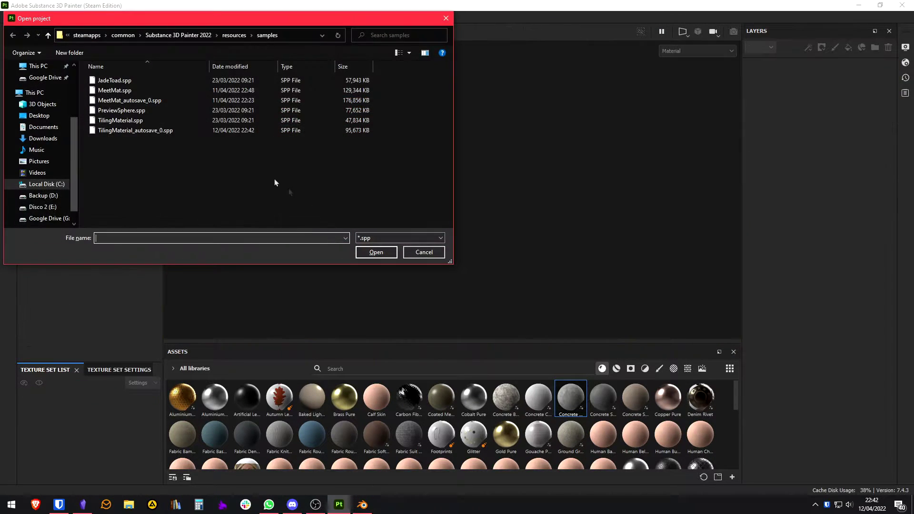
pyautogui.doubleClick(117, 120)
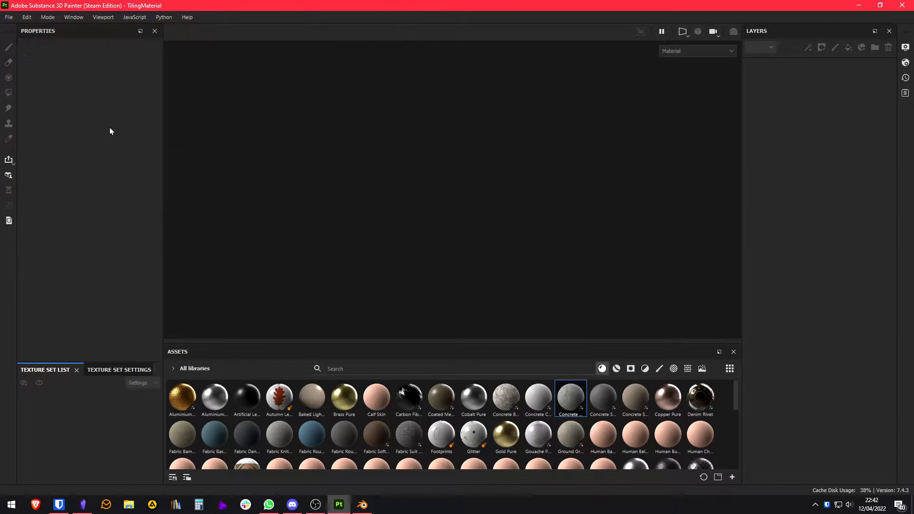
# Step: Display the 3D and 2D views of the tiling plane side by side
pyautogui.moveTo(383, 206)
pyautogui.keyDown('alt'); pyautogui.mouseDown()
pyautogui.moveTo(477, 128)
pyautogui.moveTo(645, 179)
pyautogui.moveTo(373, 172)
pyautogui.moveTo(455, 196)
pyautogui.mouseUp(); pyautogui.keyUp('alt')
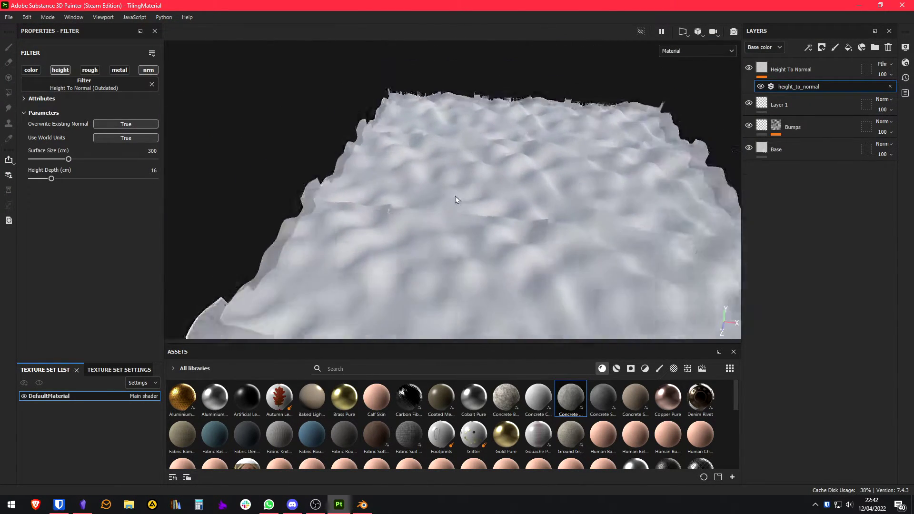
pyautogui.moveTo(455, 195)
pyautogui.keyDown('alt'); pyautogui.mouseDown(button='middle')
pyautogui.moveTo(473, 204)
pyautogui.moveTo(443, 201)
pyautogui.mouseUp(button='middle'); pyautogui.keyUp('alt')
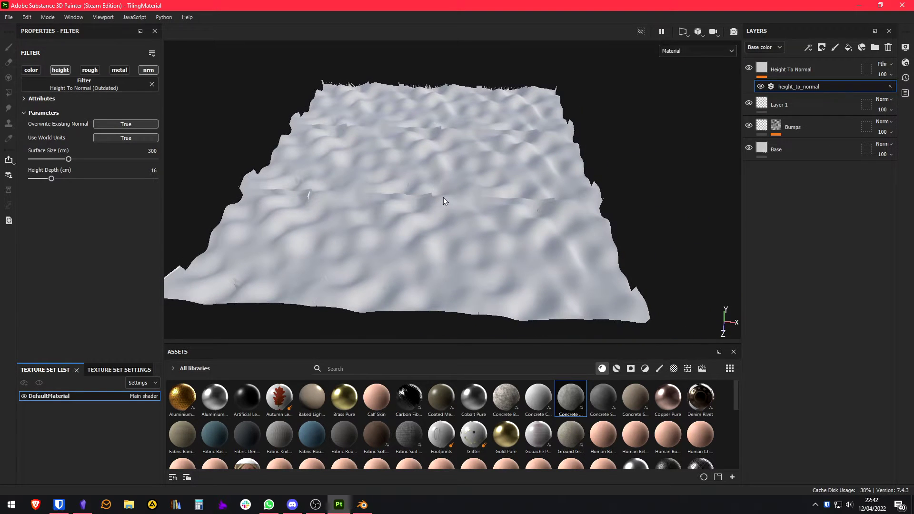
pyautogui.press('F3')
pyautogui.press('F1')
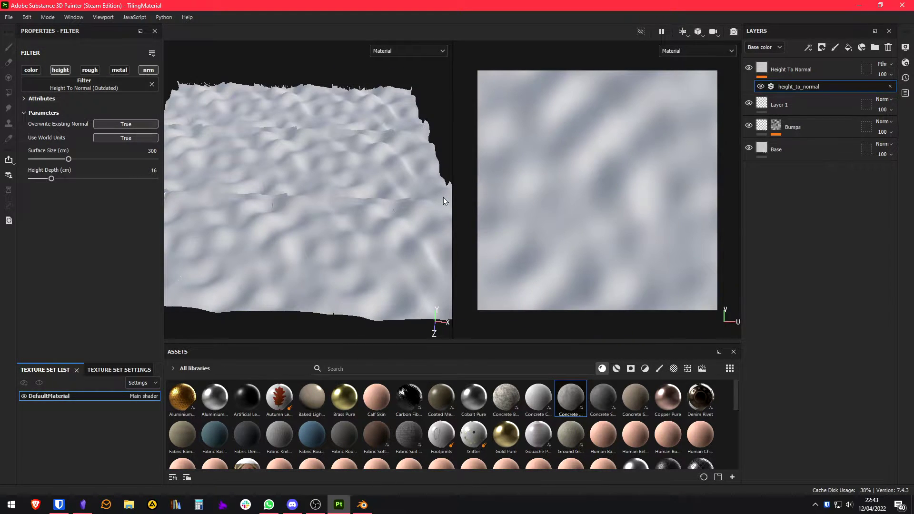
# Step: Show the mesh wireframe on the plane and set its opacity to 60
pyautogui.keyDown('alt'); pyautogui.moveTo(443, 197); pyautogui.dragTo(351, 194, button='right'); pyautogui.keyUp('alt')
pyautogui.keyDown('alt'); pyautogui.moveTo(351, 194); pyautogui.dragTo(336, 223); pyautogui.keyUp('alt')
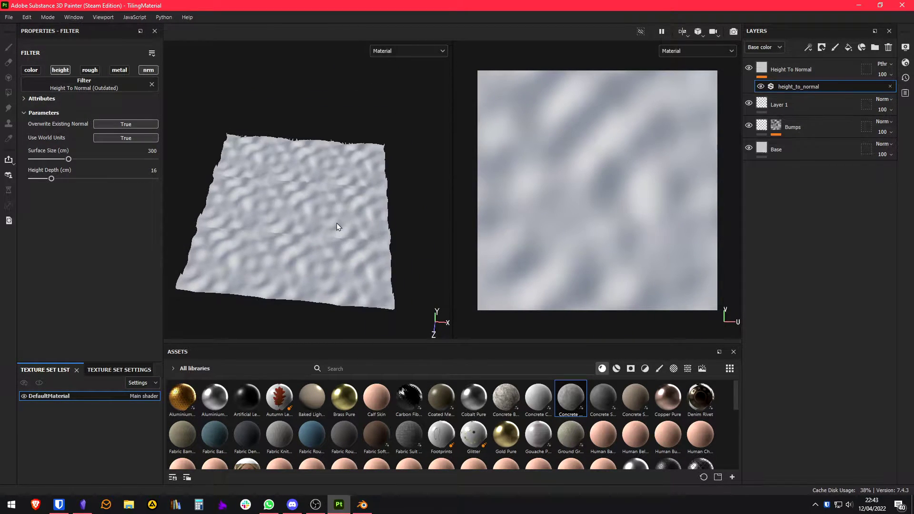
pyautogui.click(906, 47)
pyautogui.scroll(-10, 834, 168)
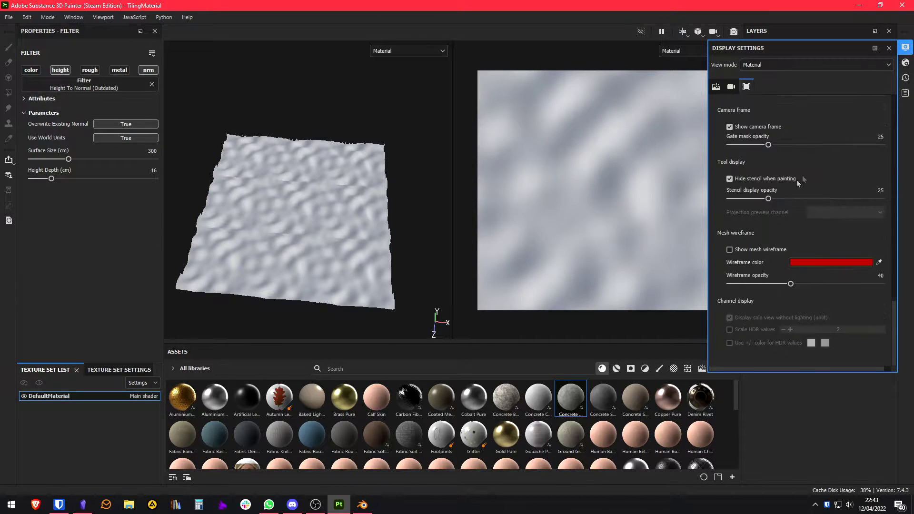
pyautogui.click(730, 250)
pyautogui.moveTo(791, 284); pyautogui.dragTo(821, 284)
pyautogui.scroll(5, 324, 215)
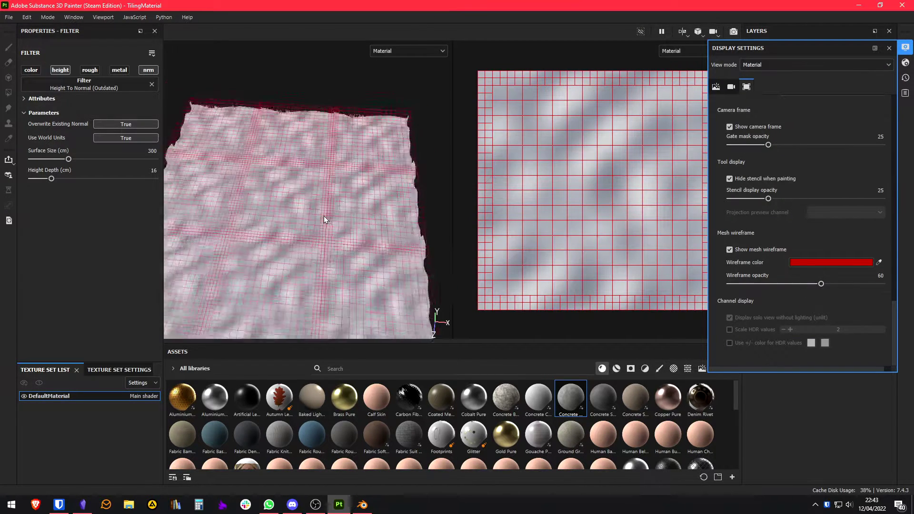
pyautogui.keyDown('alt'); pyautogui.moveTo(324, 216); pyautogui.dragTo(269, 211, button='middle'); pyautogui.keyUp('alt')
pyautogui.keyDown('alt'); pyautogui.moveTo(251, 181); pyautogui.dragTo(290, 202, button='middle'); pyautogui.keyUp('alt')
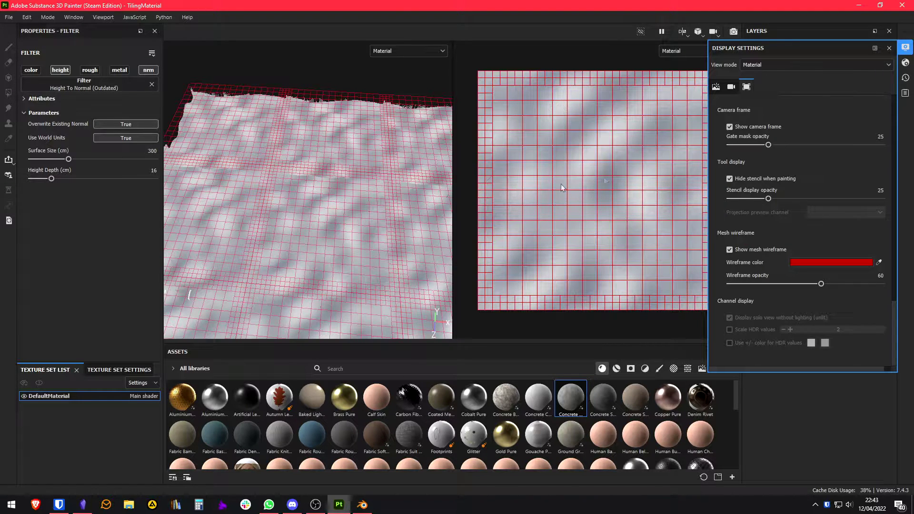
pyautogui.click(889, 48)
# Step: Add a paint layer above Height To Normal and set the brush's base color to red DA3838
pyautogui.click(835, 47)
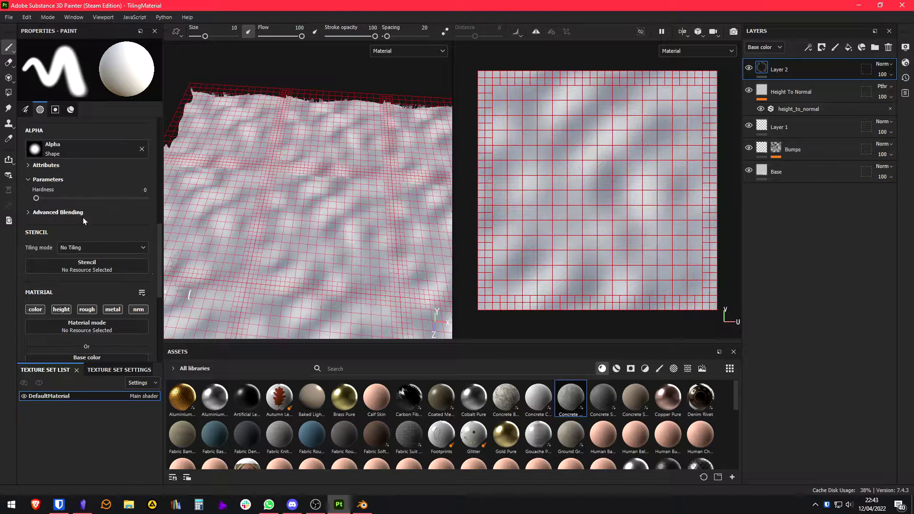
pyautogui.scroll(-3, 82, 217)
pyautogui.click(56, 260)
pyautogui.click(169, 257)
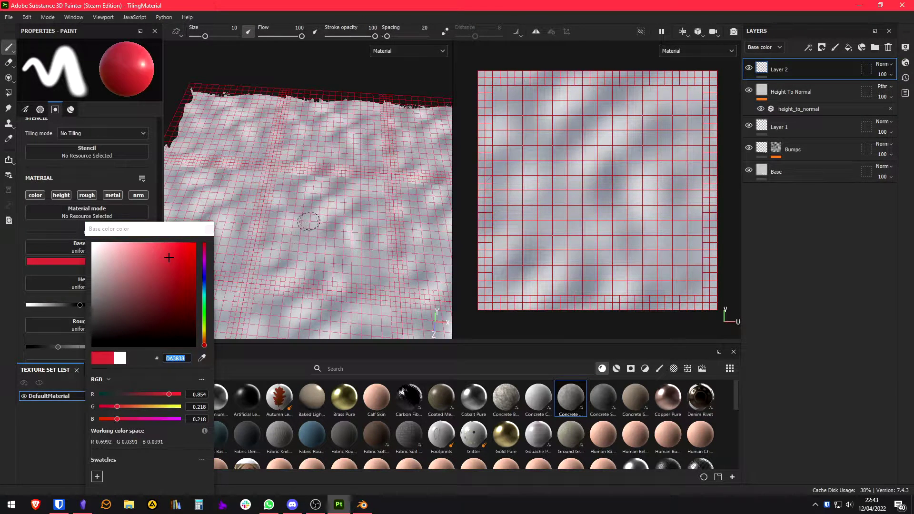
# Step: Paint wavy red strokes horizontally and vertically across the tile borders in the 3D view
pyautogui.moveTo(308, 221)
pyautogui.mouseDown()
pyautogui.moveTo(379, 247)
pyautogui.moveTo(428, 244)
pyautogui.mouseUp()
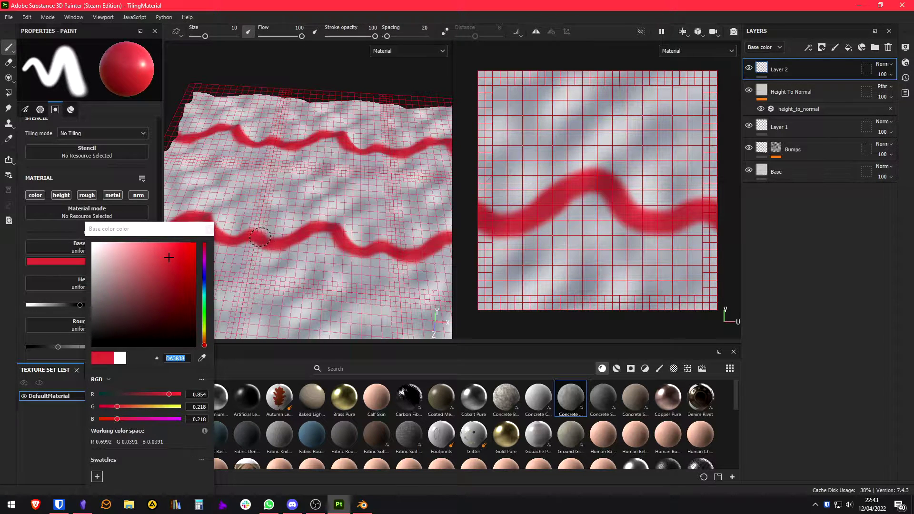
pyautogui.moveTo(260, 236); pyautogui.dragTo(280, 139)
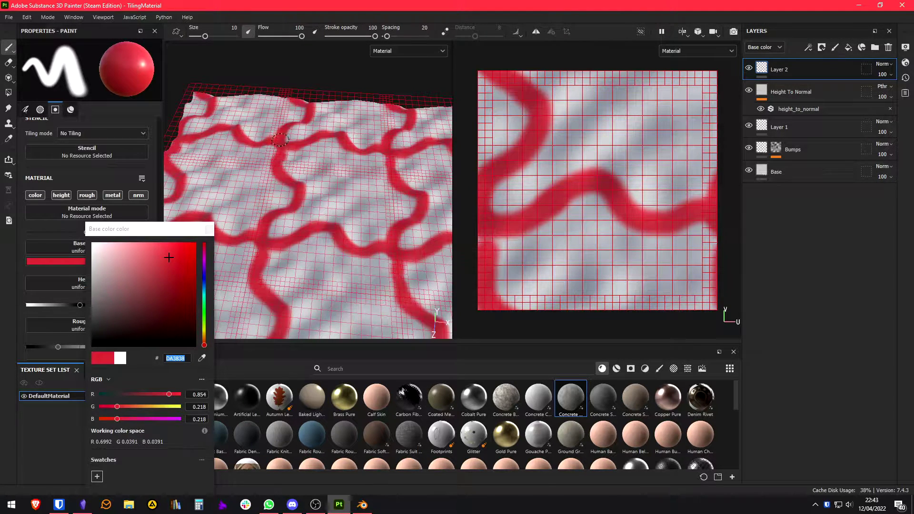
pyautogui.moveTo(362, 257)
pyautogui.keyDown('alt'); pyautogui.mouseDown()
pyautogui.moveTo(346, 224)
pyautogui.moveTo(381, 124)
pyautogui.moveTo(337, 116)
pyautogui.moveTo(347, 210)
pyautogui.mouseUp(); pyautogui.keyUp('alt')
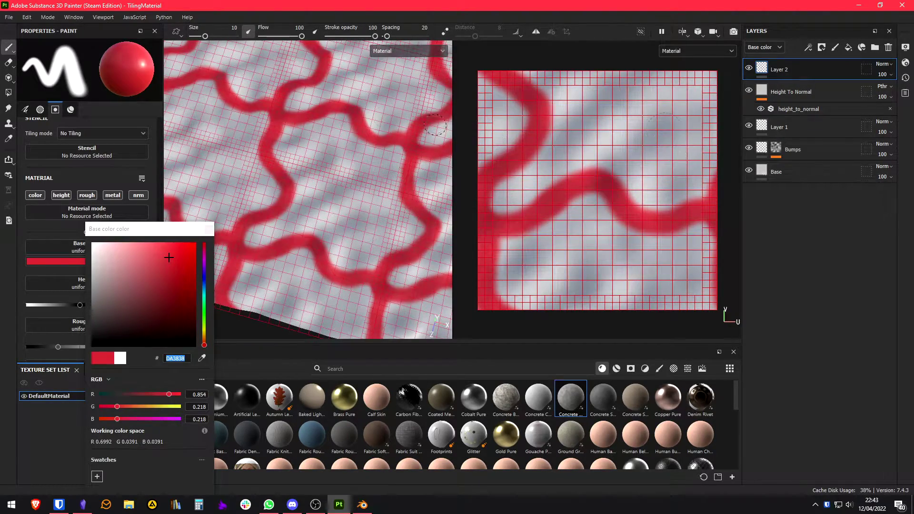
pyautogui.keyDown('alt'); pyautogui.moveTo(328, 129); pyautogui.dragTo(326, 159, button='middle'); pyautogui.keyUp('alt')
pyautogui.scroll(-1, 614, 188)
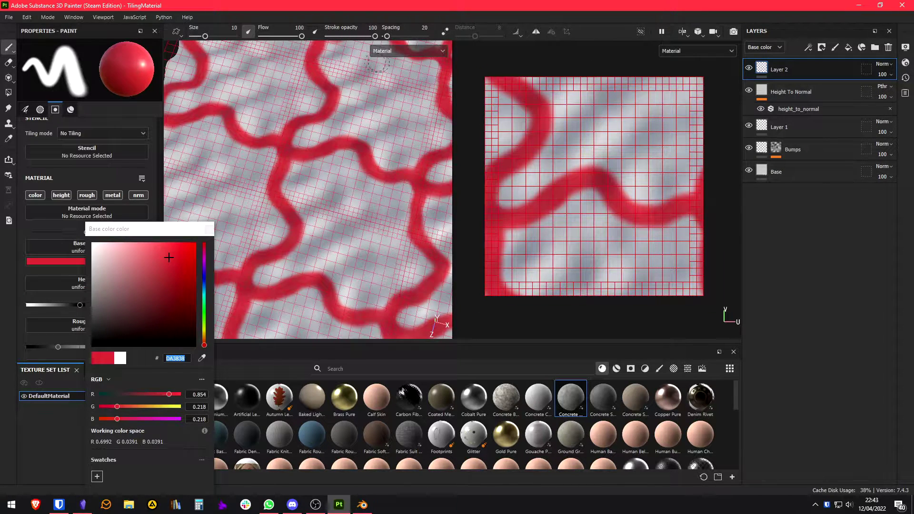
# Step: Switch to Blender and enter Edit Mode on the subdivided plane
pyautogui.click(363, 504)
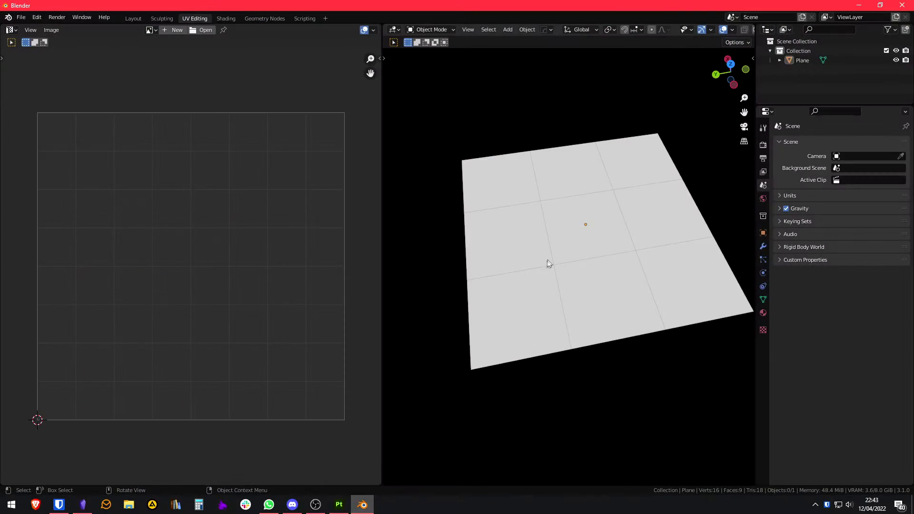
pyautogui.click(556, 241)
pyautogui.scroll(4, 543, 228)
pyautogui.click(492, 80)
pyautogui.scroll(-3, 492, 91)
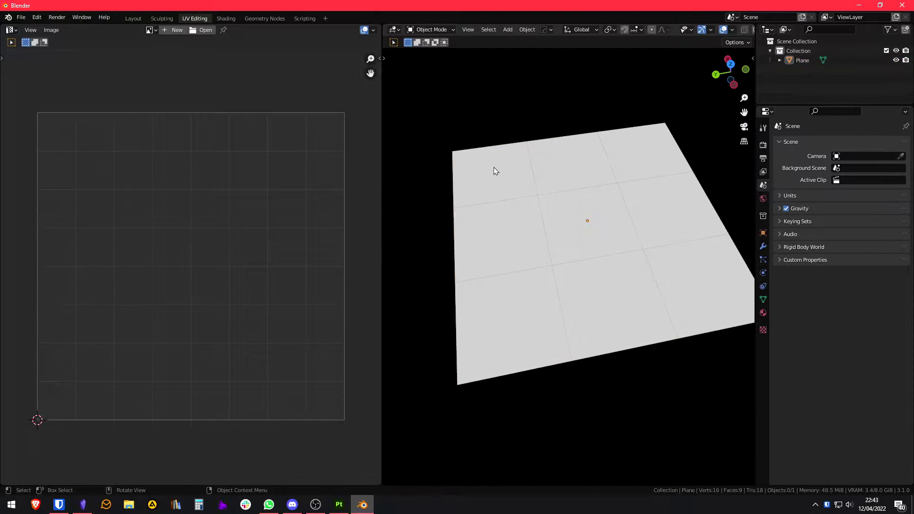
pyautogui.click(493, 167)
pyautogui.press('Tab')
# Step: Select the plane's faces one at a time to examine how each is laid out in the UV space
pyautogui.click(494, 169)
pyautogui.click(576, 214)
pyautogui.click(575, 164)
pyautogui.click(503, 178)
pyautogui.click(508, 228)
pyautogui.click(581, 228)
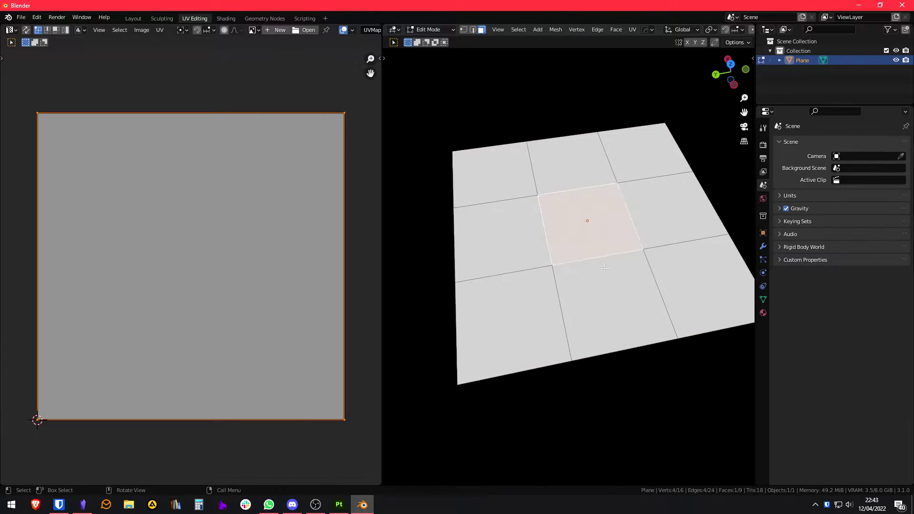
pyautogui.click(601, 291)
pyautogui.click(520, 307)
pyautogui.click(507, 243)
pyautogui.click(586, 223)
pyautogui.click(510, 175)
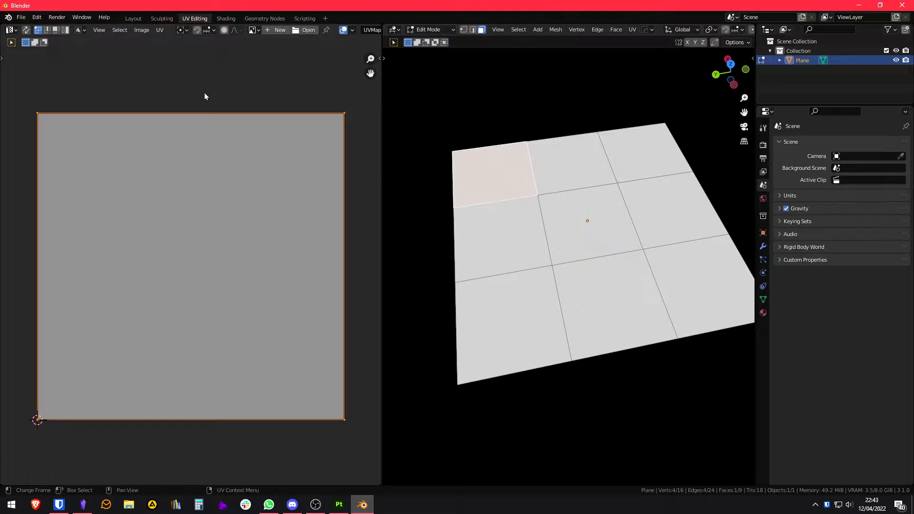
pyautogui.click(571, 162)
pyautogui.click(645, 152)
pyautogui.click(676, 209)
pyautogui.click(589, 224)
pyautogui.click(515, 228)
pyautogui.click(511, 324)
pyautogui.click(614, 304)
pyautogui.click(704, 286)
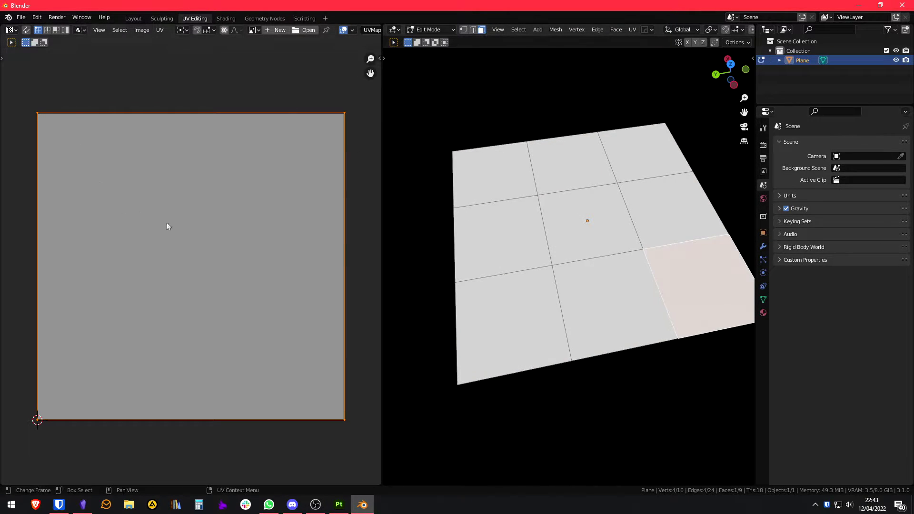
# Step: Leave Edit Mode and close Blender without saving the file
pyautogui.press('Tab')
pyautogui.click(598, 205)
pyautogui.click(902, 4)
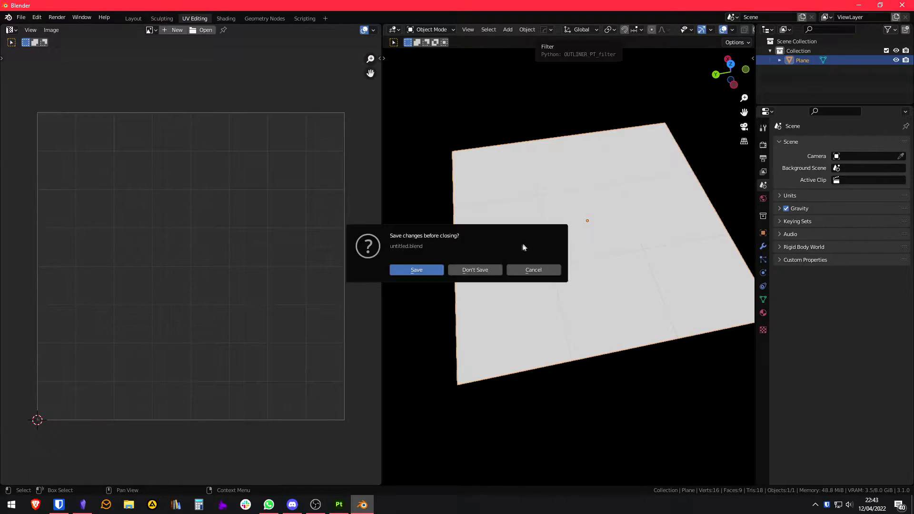
pyautogui.click(473, 269)
# Step: Delete the painted layer, Height To Normal, Layer 1 and Bumps, leaving only the Base layer
pyautogui.click(888, 48)
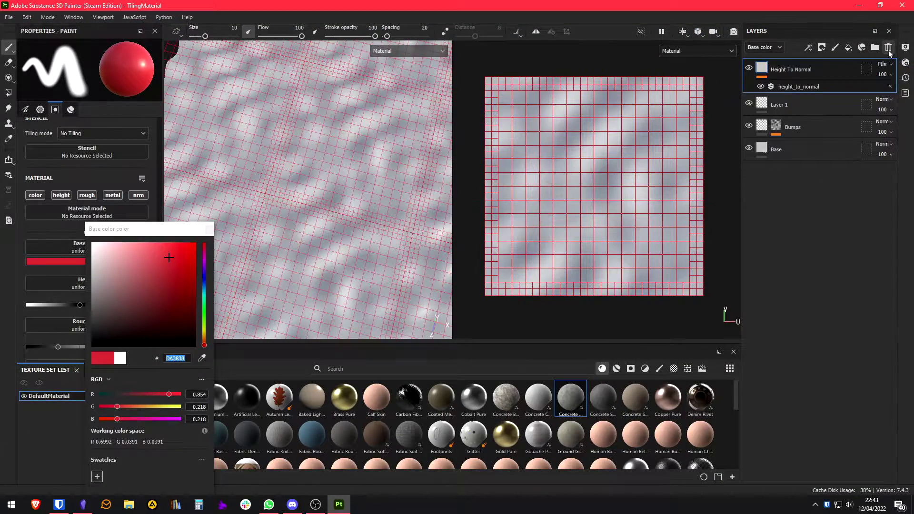
pyautogui.click(888, 49)
pyautogui.click(888, 50)
pyautogui.click(888, 47)
# Step: Hide the mesh wireframe in the viewport
pyautogui.scroll(-4, 364, 187)
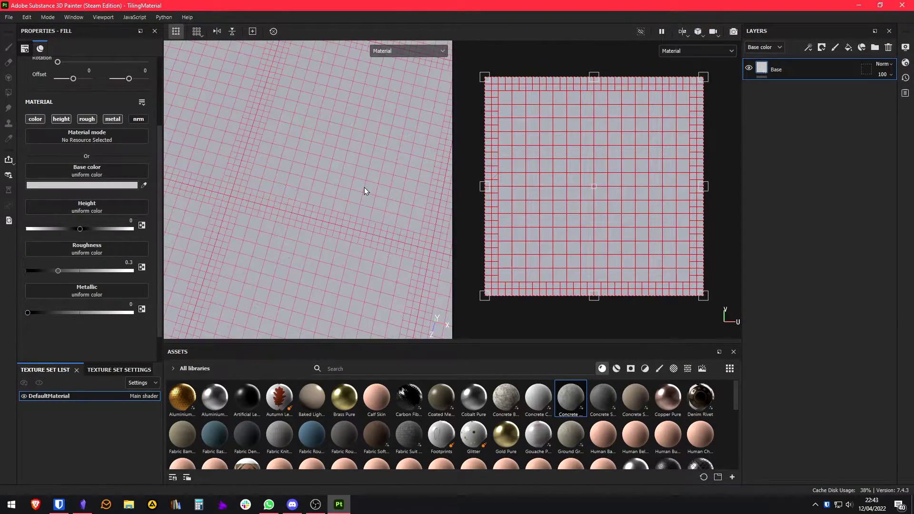
pyautogui.keyDown('alt'); pyautogui.moveTo(364, 190); pyautogui.dragTo(419, 143); pyautogui.keyUp('alt')
pyautogui.click(905, 48)
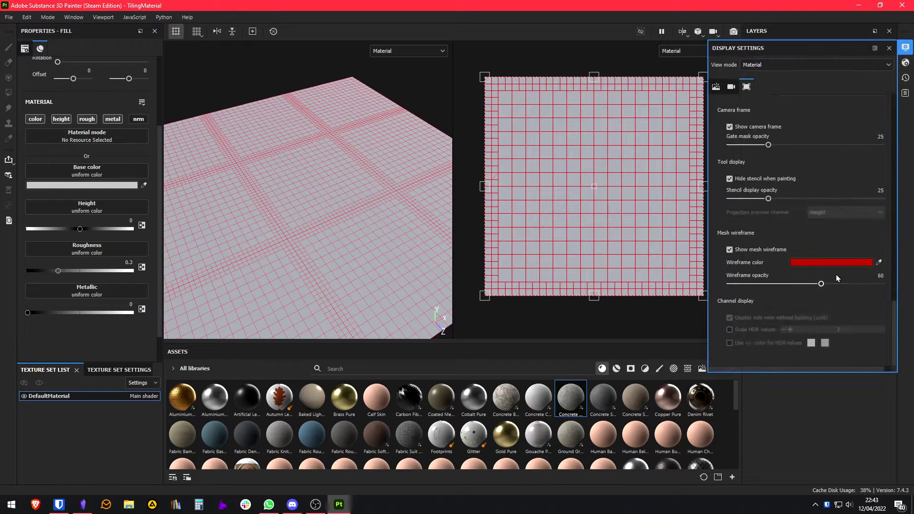
pyautogui.click(729, 250)
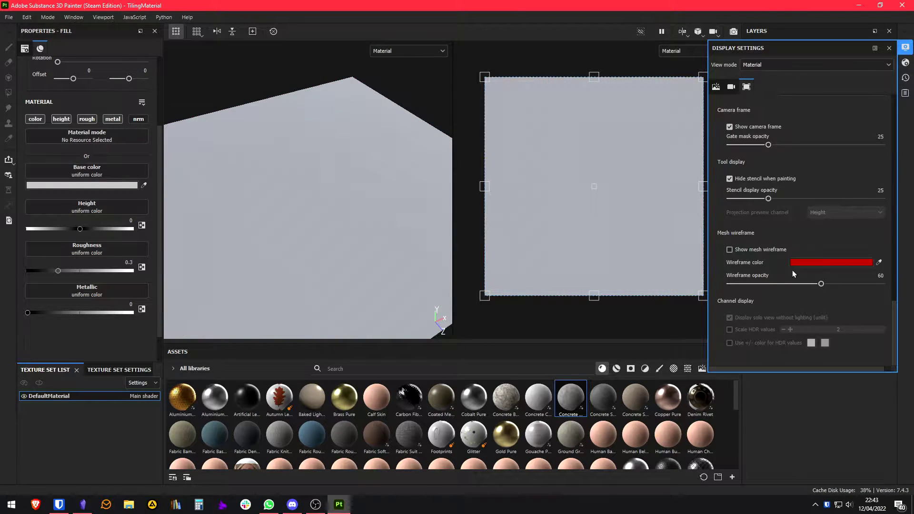
# Step: Disable displacement and tessellation for the main shader
pyautogui.scroll(6, 784, 304)
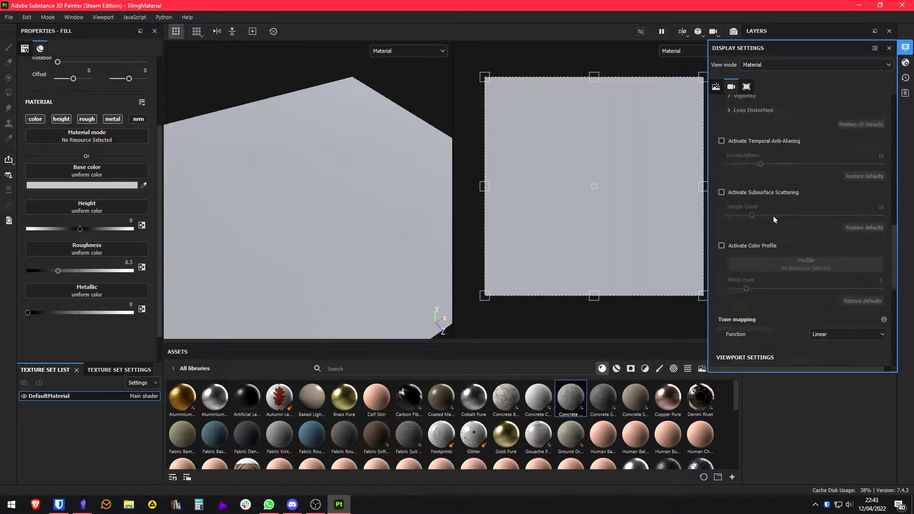
pyautogui.scroll(5, 774, 215)
pyautogui.click(905, 62)
pyautogui.scroll(-4, 805, 237)
pyautogui.click(736, 147)
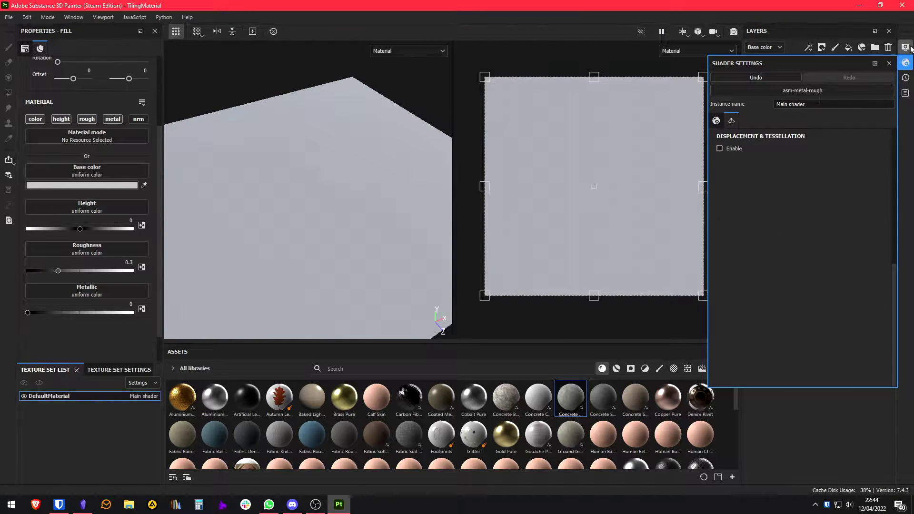
# Step: Activate post effects for the viewport camera
pyautogui.click(905, 47)
pyautogui.scroll(-1, 835, 180)
pyautogui.scroll(-2, 835, 181)
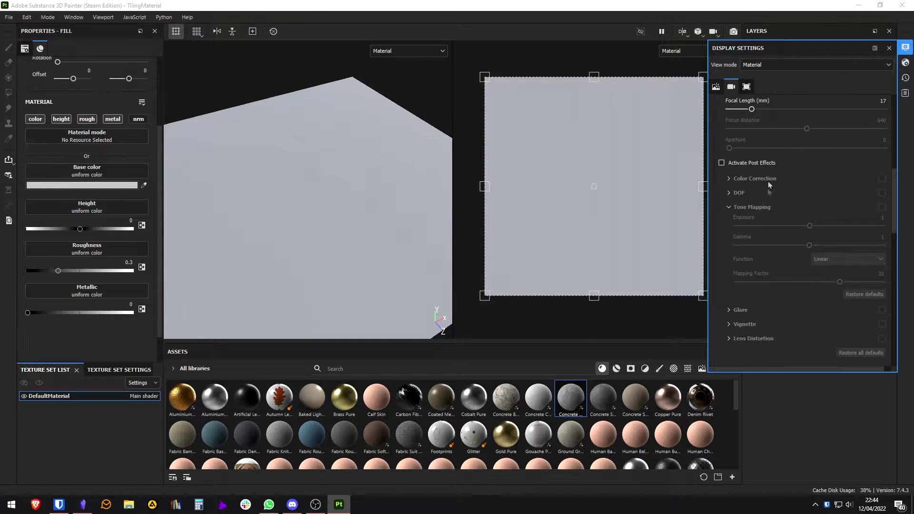
pyautogui.click(767, 161)
pyautogui.scroll(-3, 768, 200)
# Step: Activate the viewport color profile and assign the rec709 profile
pyautogui.scroll(-3, 772, 233)
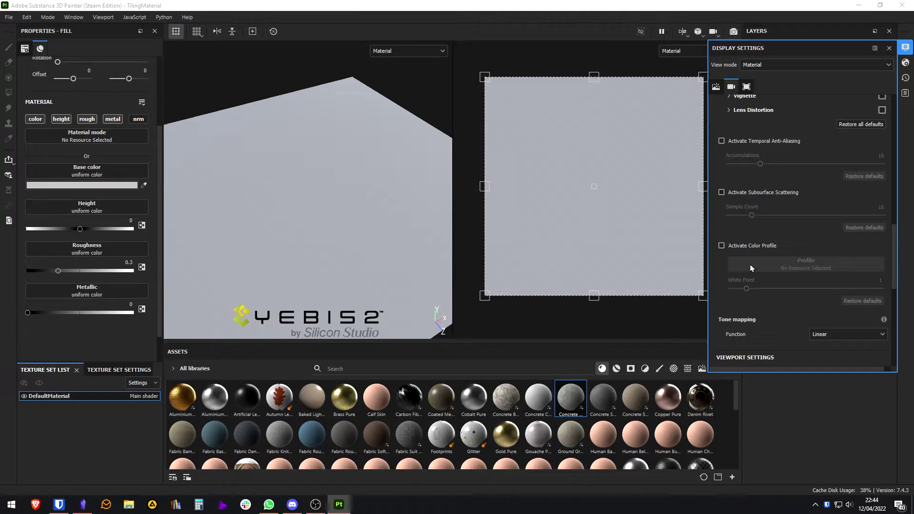
pyautogui.click(768, 247)
pyautogui.click(806, 263)
pyautogui.click(892, 338)
# Step: Set the tone mapping exposure to 1.25 and close the display settings
pyautogui.scroll(7, 865, 180)
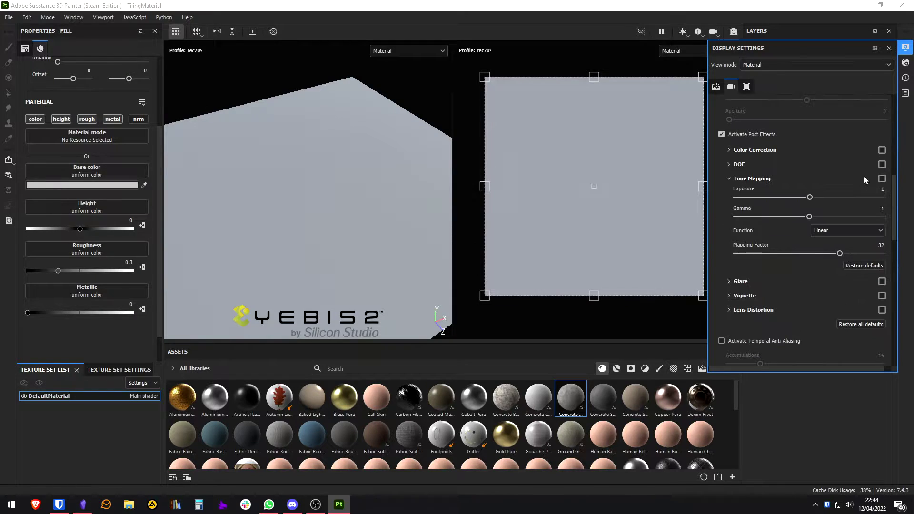
pyautogui.click(870, 191)
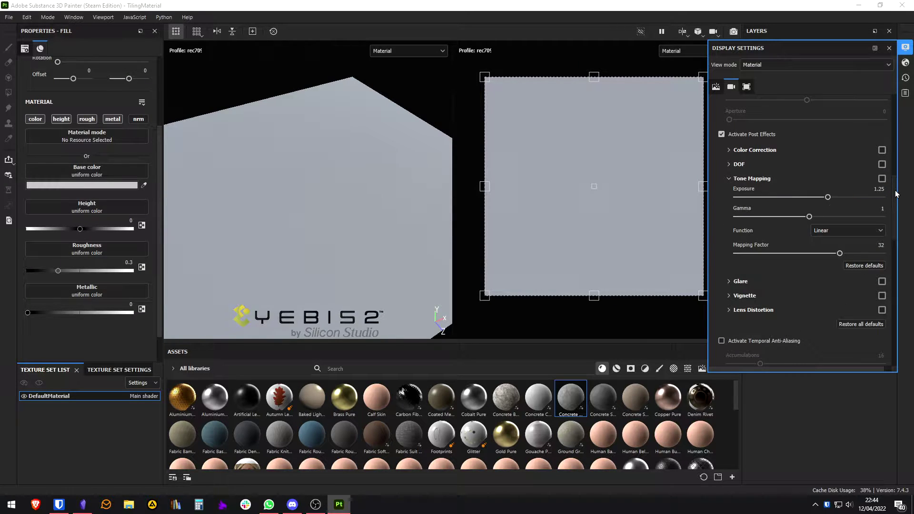
pyautogui.click(889, 48)
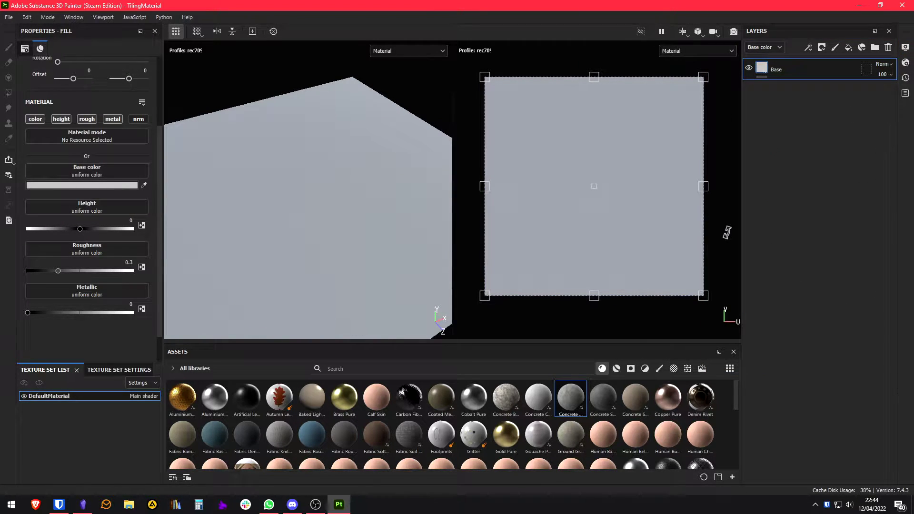
# Step: Add a fill layer above Base and turn off its color, height, rough, metal and nrm channels
pyautogui.click(850, 53)
pyautogui.click(37, 120)
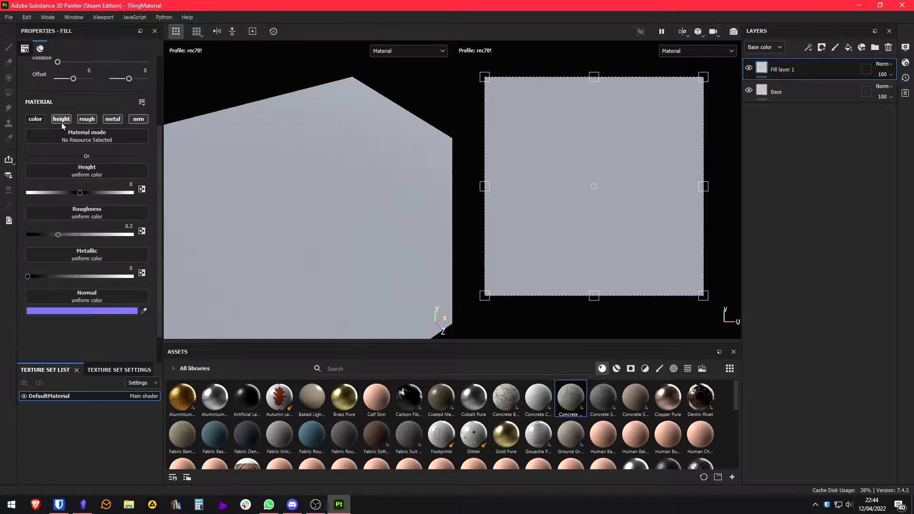
pyautogui.click(61, 120)
pyautogui.click(94, 120)
pyautogui.click(120, 119)
pyautogui.click(139, 120)
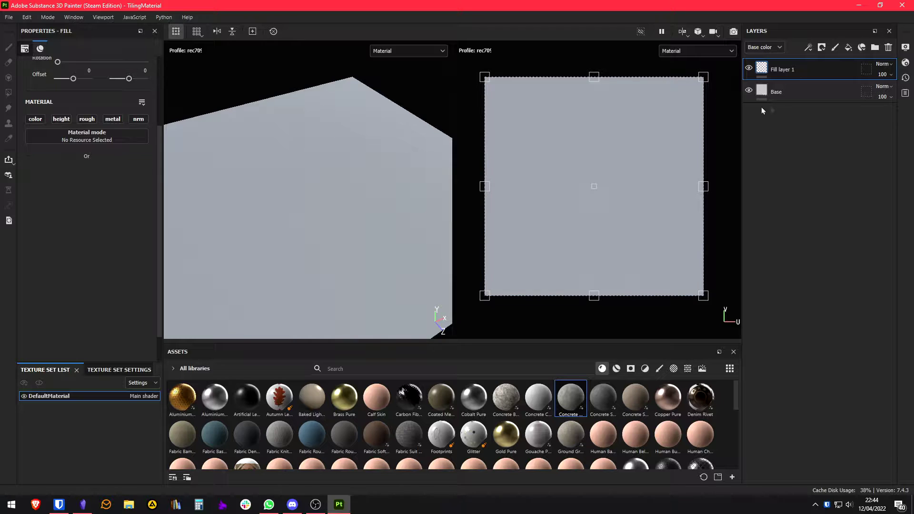
# Step: Give the new fill layer a black mask and add a fill effect to that mask
pyautogui.rightClick(807, 71)
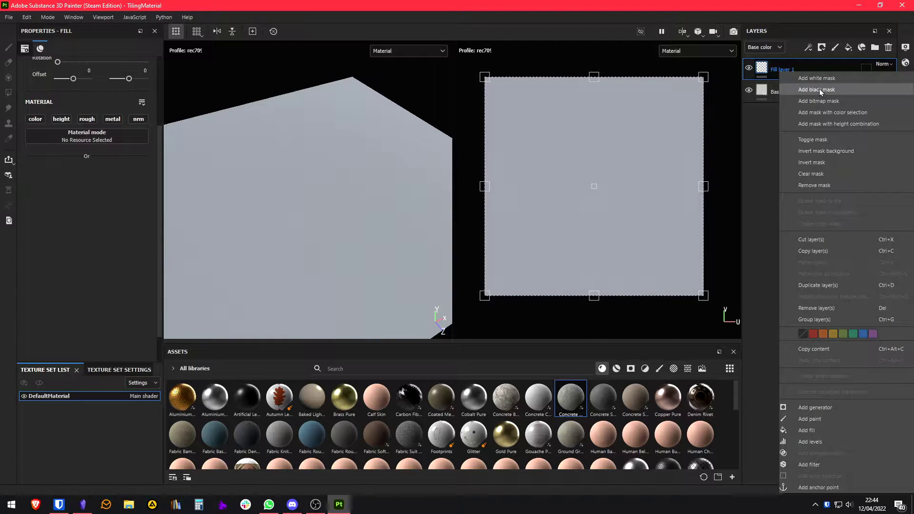
pyautogui.click(819, 90)
pyautogui.click(809, 48)
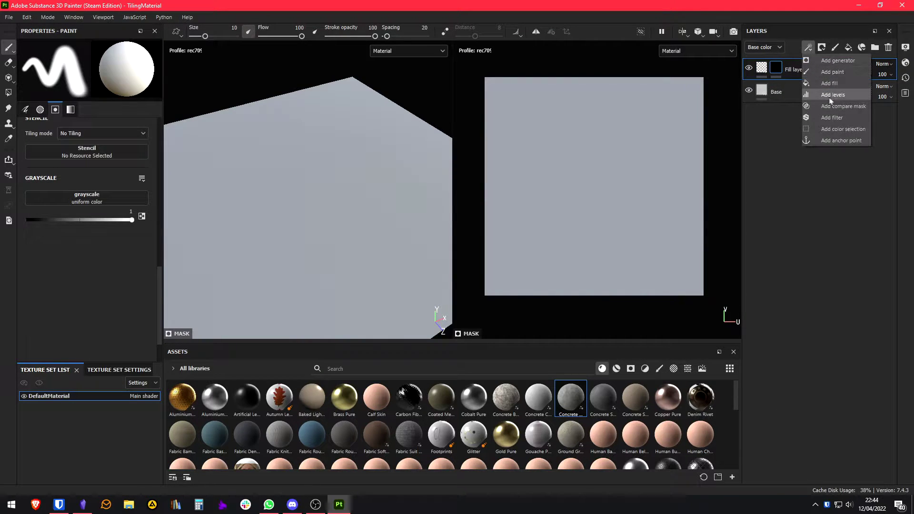
pyautogui.click(850, 81)
# Step: Search the resources for "bricks" and assign Bricks 01 as the mask fill's grayscale texture
pyautogui.click(86, 125)
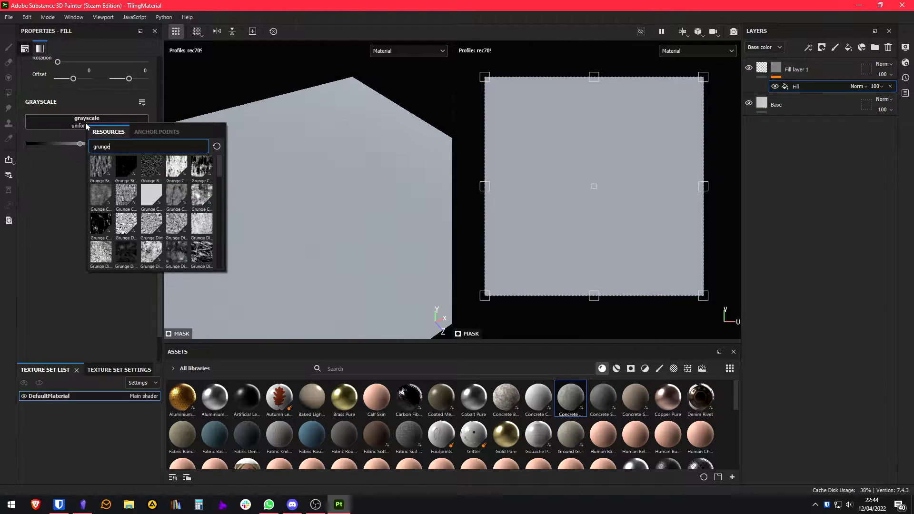
pyautogui.press('BackSpace')
pyautogui.press('BackSpace')
pyautogui.press('BackSpace')
pyautogui.press('BackSpace')
pyautogui.press('BackSpace')
pyautogui.press('BackSpace')
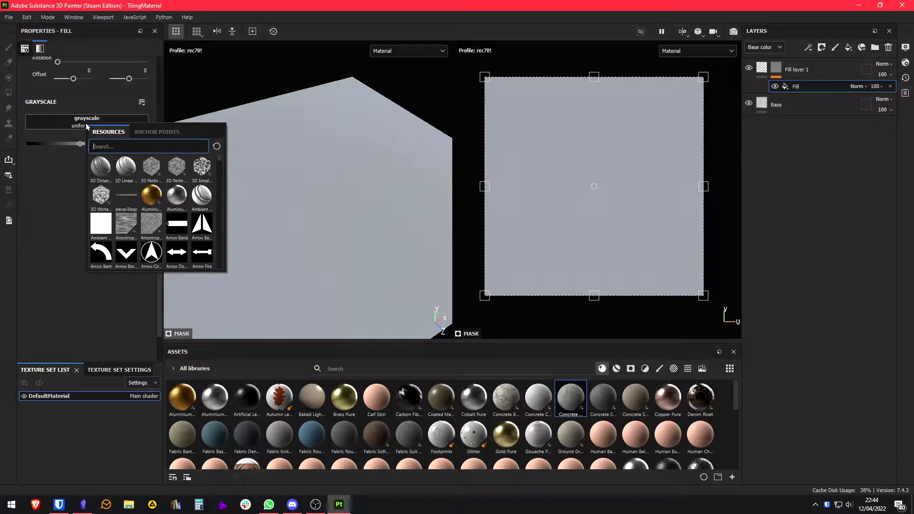
pyautogui.write('bricks')
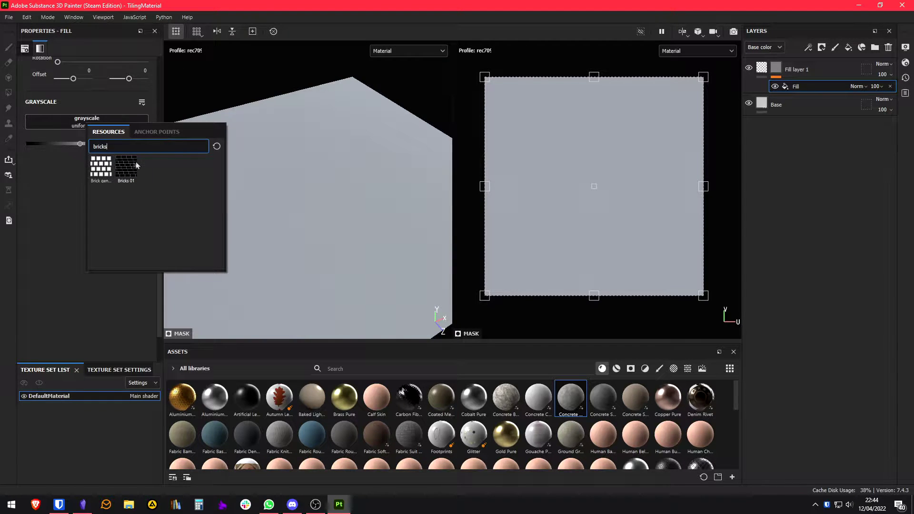
pyautogui.click(133, 163)
# Step: Display the layer's mask in the viewports and set Invert to True for the Bricks 01 fill
pyautogui.keyDown('alt'); pyautogui.click(776, 68); pyautogui.keyUp('alt')
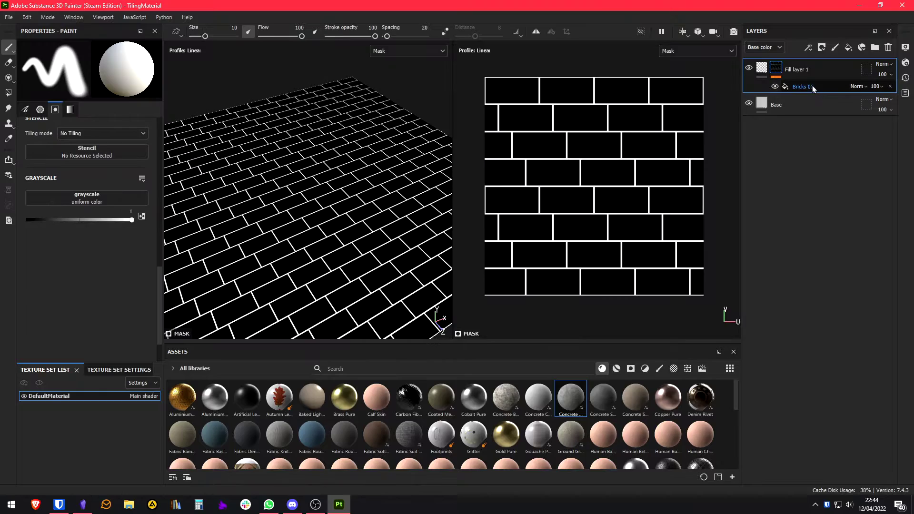
pyautogui.click(812, 87)
pyautogui.keyDown('alt'); pyautogui.moveTo(349, 194); pyautogui.dragTo(312, 189); pyautogui.keyUp('alt')
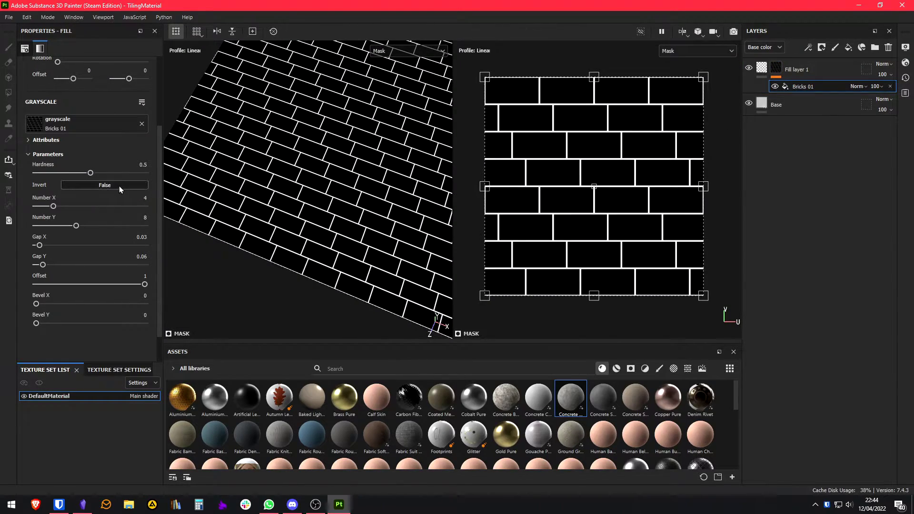
pyautogui.click(119, 185)
pyautogui.keyDown('alt'); pyautogui.moveTo(255, 193); pyautogui.dragTo(257, 218); pyautogui.keyUp('alt')
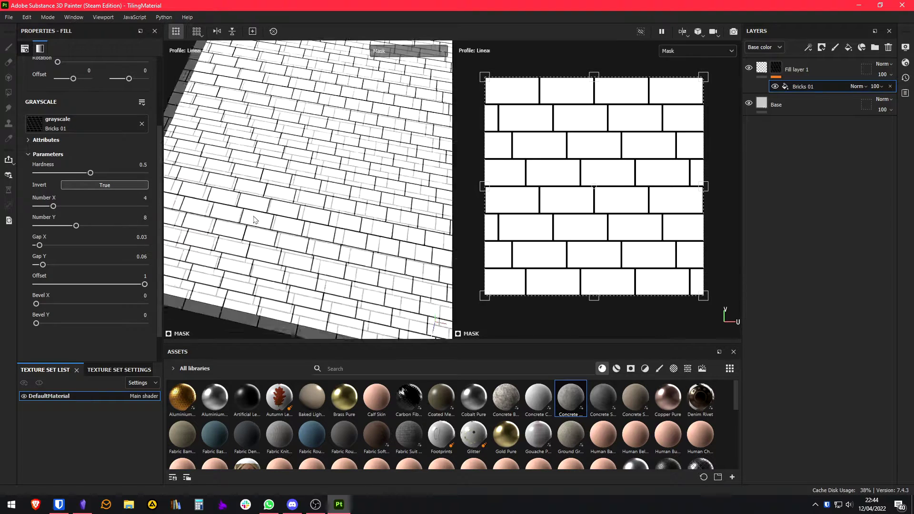
pyautogui.scroll(8, 257, 220)
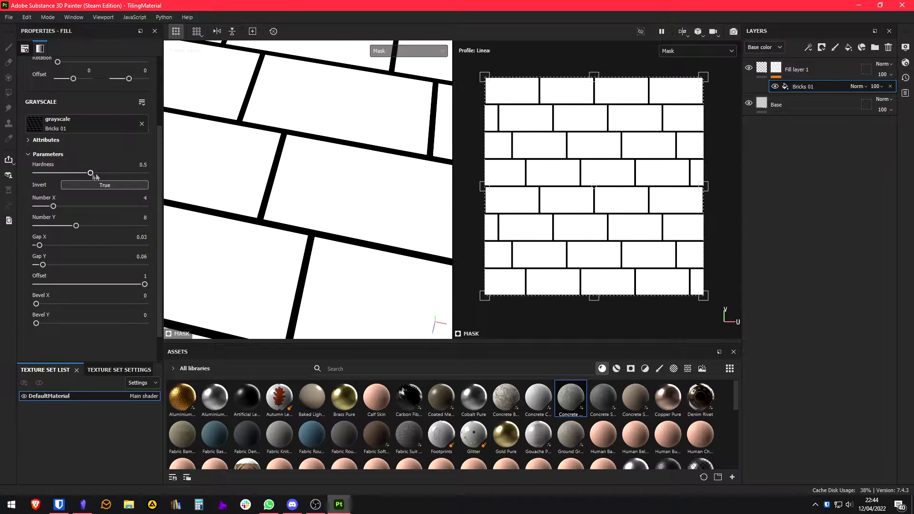
# Step: Set the brick pattern's Hardness to 0.35, Gap Y to 0.05, Bevel X to 0.05 and Bevel Y to 0.11
pyautogui.moveTo(92, 174); pyautogui.dragTo(73, 175)
pyautogui.moveTo(51, 205)
pyautogui.mouseDown()
pyautogui.moveTo(42, 205)
pyautogui.moveTo(54, 206)
pyautogui.mouseUp()
pyautogui.moveTo(44, 323)
pyautogui.mouseDown()
pyautogui.moveTo(52, 319)
pyautogui.moveTo(42, 307)
pyautogui.mouseUp()
pyautogui.moveTo(43, 264); pyautogui.dragTo(40, 245)
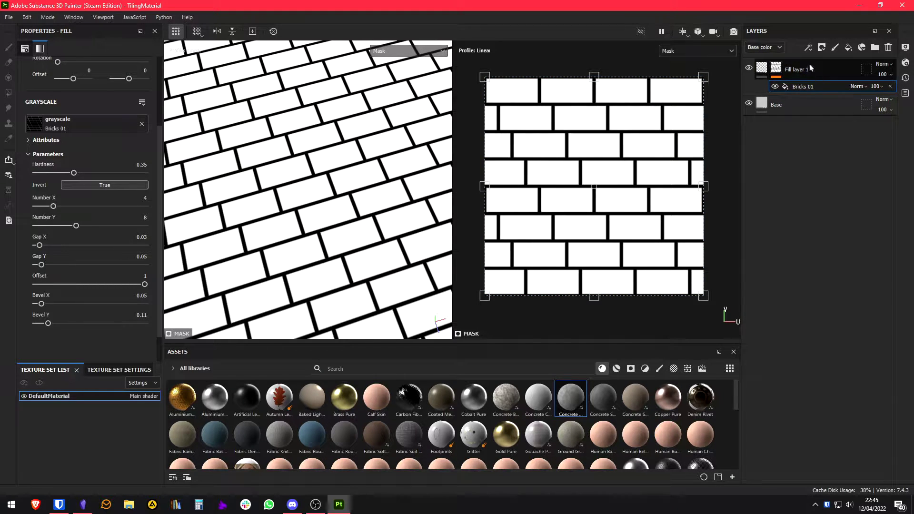
# Step: Add an anchor point on top of the mask stack and name it "Brick Mask"
pyautogui.click(812, 50)
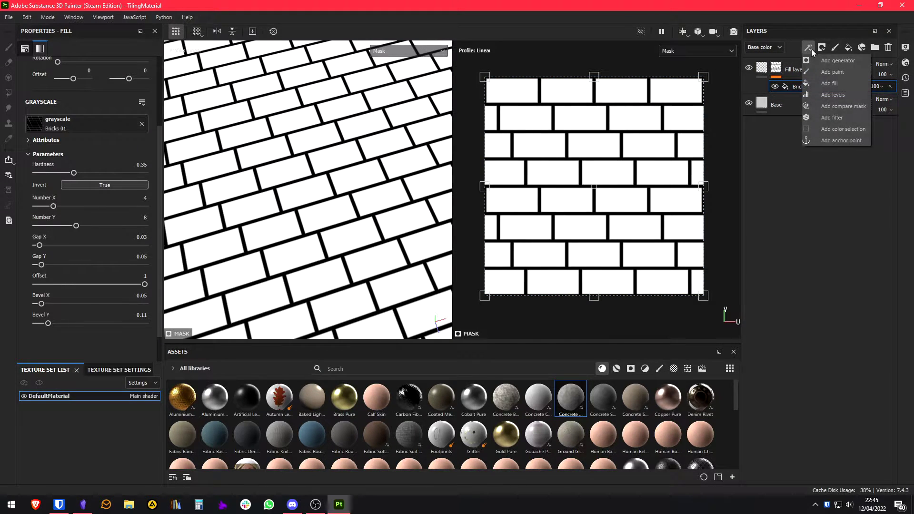
pyautogui.click(851, 142)
pyautogui.click(122, 63)
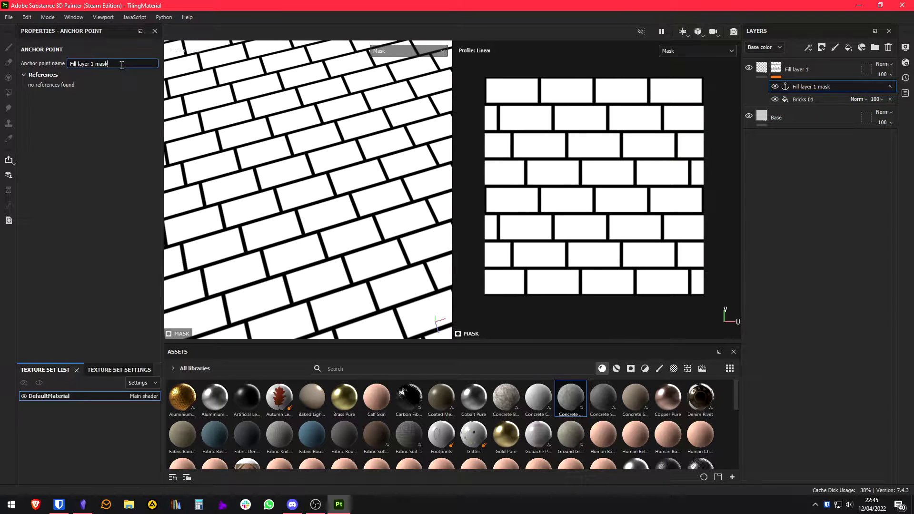
pyautogui.hotkey('ctrl', 'a')
pyautogui.write('Brick')
# Step: Add a Blur Slope filter directly above the Bricks 01 fill in the mask stack
pyautogui.click(827, 100)
pyautogui.click(808, 47)
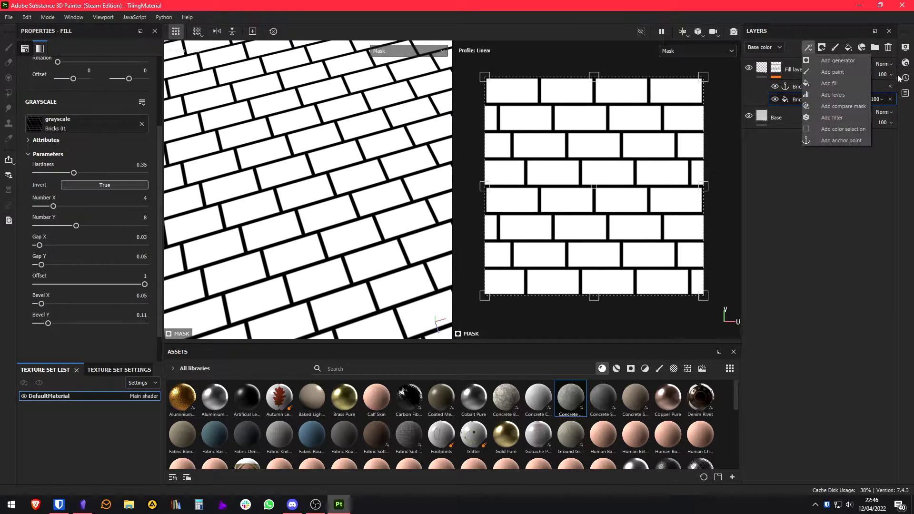
pyautogui.click(842, 118)
pyautogui.click(130, 72)
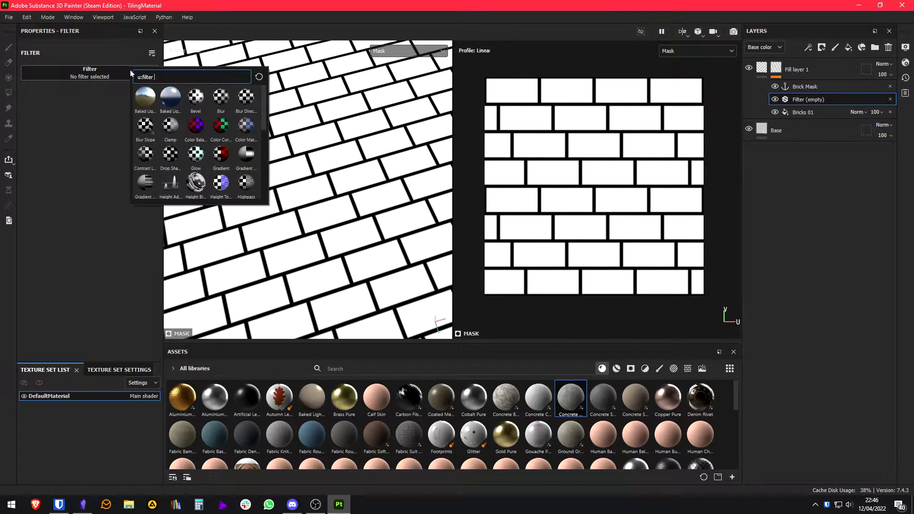
pyautogui.click(145, 126)
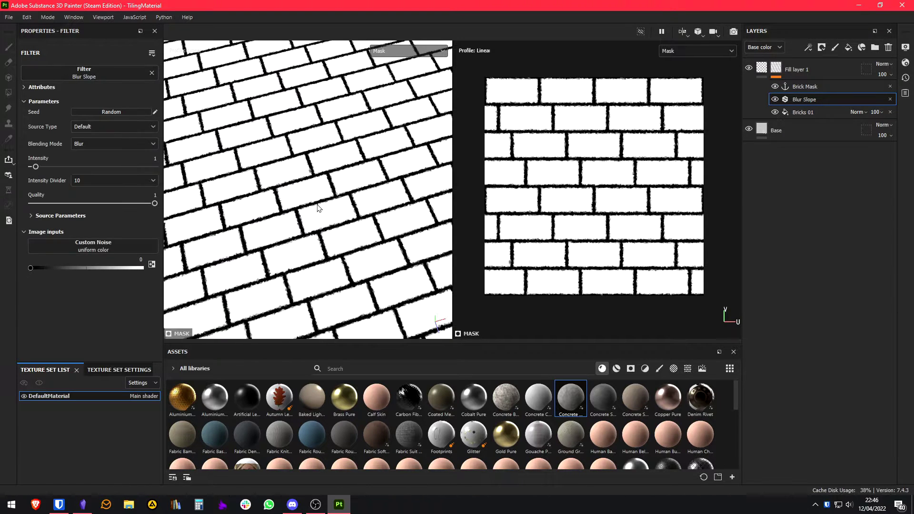
pyautogui.scroll(10, 286, 186)
pyautogui.keyDown('alt'); pyautogui.moveTo(310, 162); pyautogui.dragTo(302, 189); pyautogui.keyUp('alt')
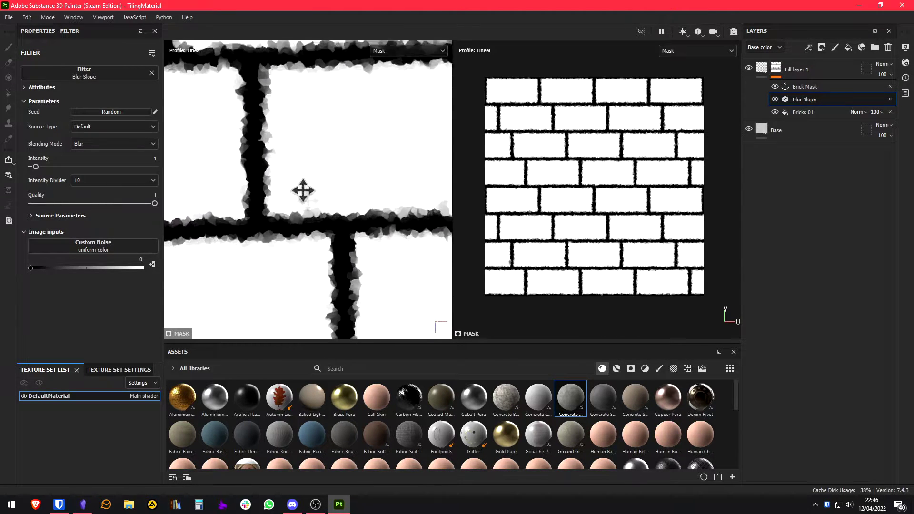
# Step: Set the Blur Slope's Source Type to Custom Noise and assign Grunge Cobweb as the noise
pyautogui.click(118, 126)
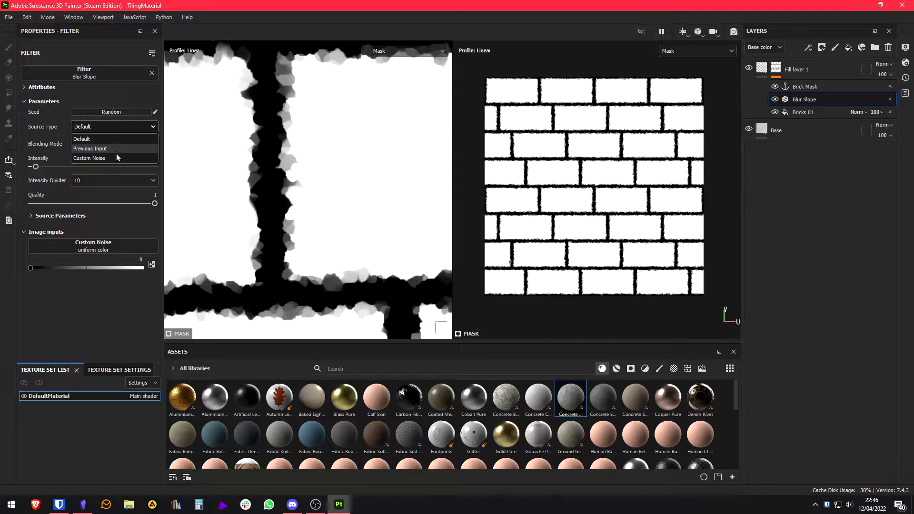
pyautogui.click(117, 154)
pyautogui.click(119, 250)
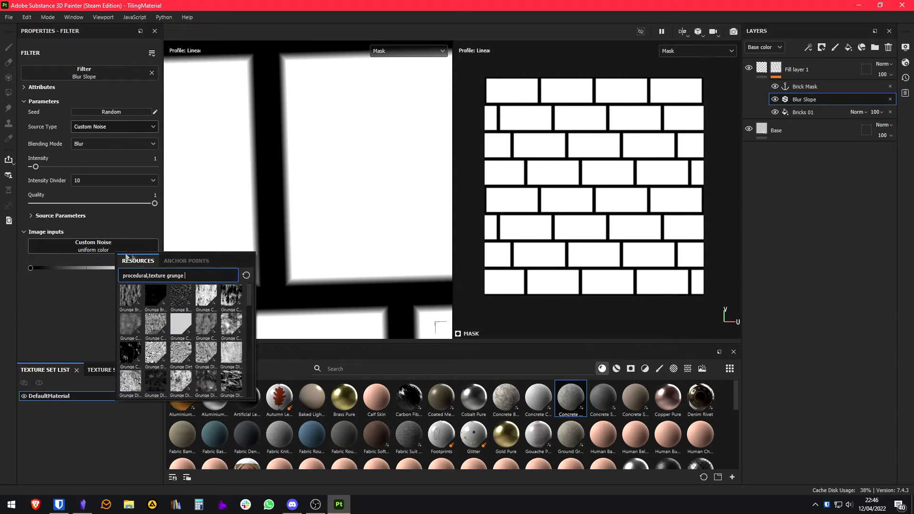
pyautogui.click(222, 301)
# Step: Set the Blur Slope's Blending Mode to Min, Intensity Divider to 100 and Intensity to 4.68
pyautogui.click(98, 144)
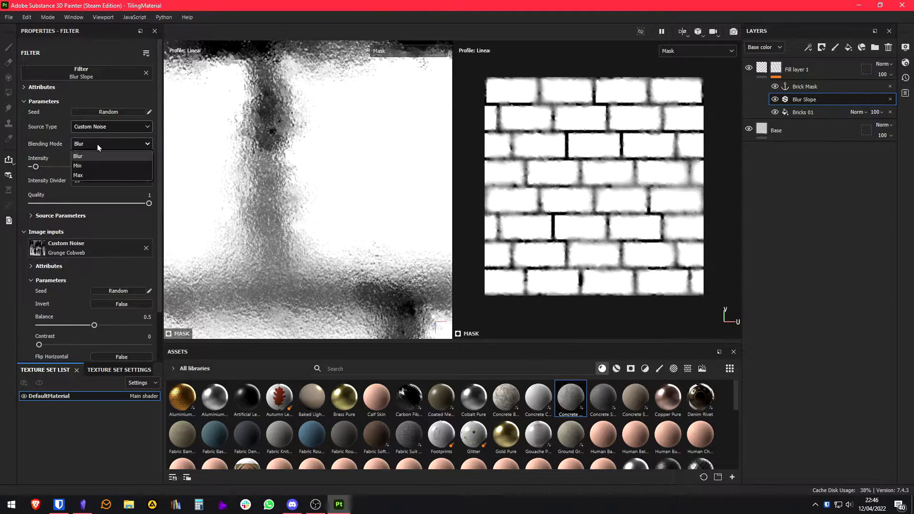
pyautogui.click(97, 162)
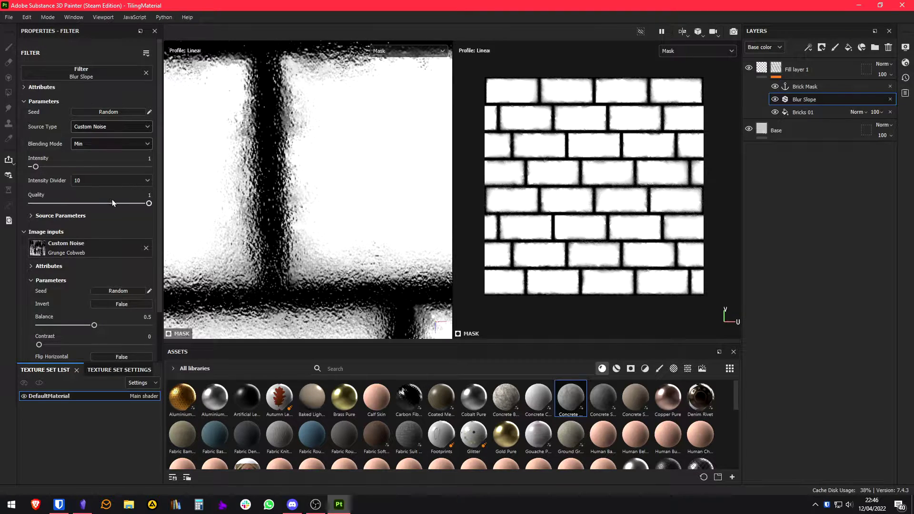
pyautogui.moveTo(38, 171); pyautogui.dragTo(35, 171)
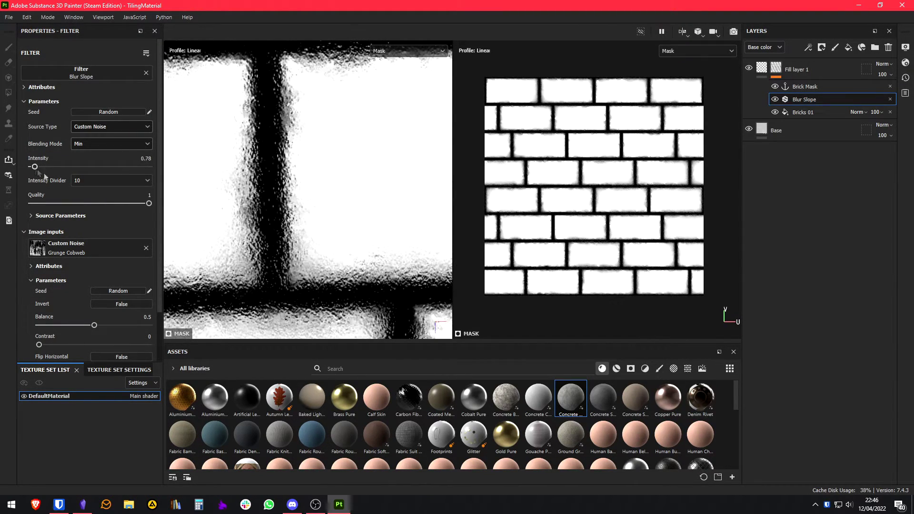
pyautogui.click(104, 184)
pyautogui.click(105, 211)
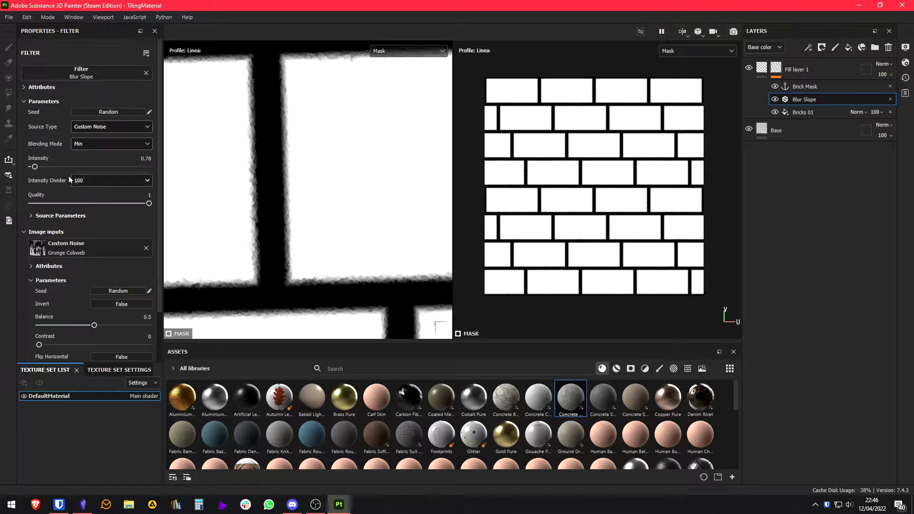
pyautogui.moveTo(35, 167); pyautogui.dragTo(54, 171)
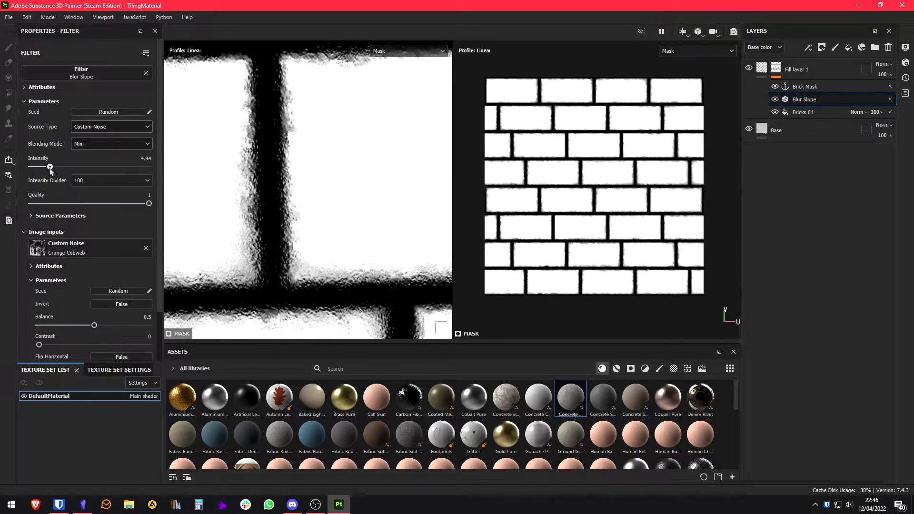
pyautogui.moveTo(50, 170); pyautogui.dragTo(49, 170)
# Step: Replace the Blur Slope's custom noise with Grunge Cracked Deep
pyautogui.click(81, 256)
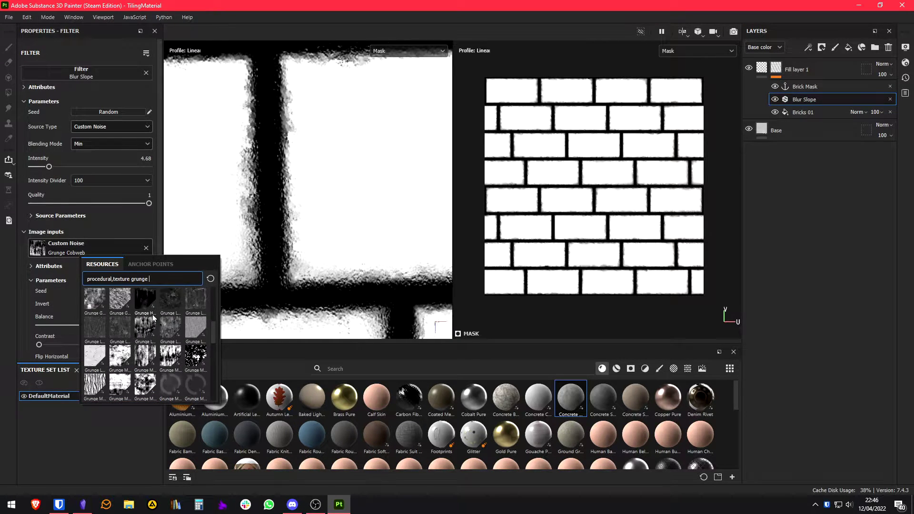
pyautogui.click(189, 310)
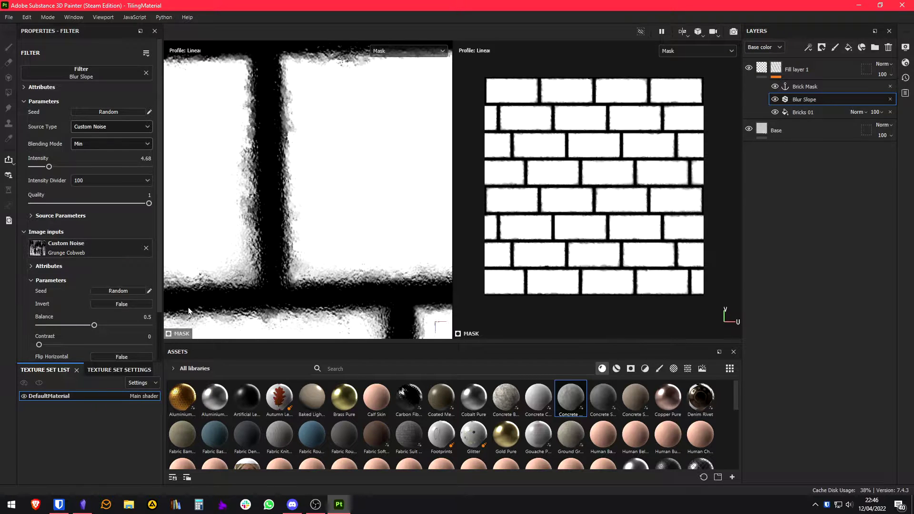
pyautogui.click(92, 247)
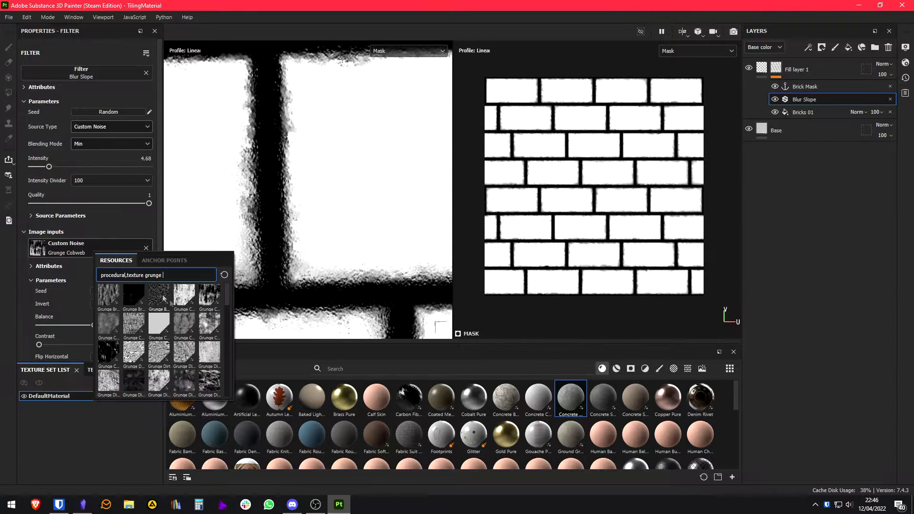
pyautogui.click(206, 308)
pyautogui.click(103, 256)
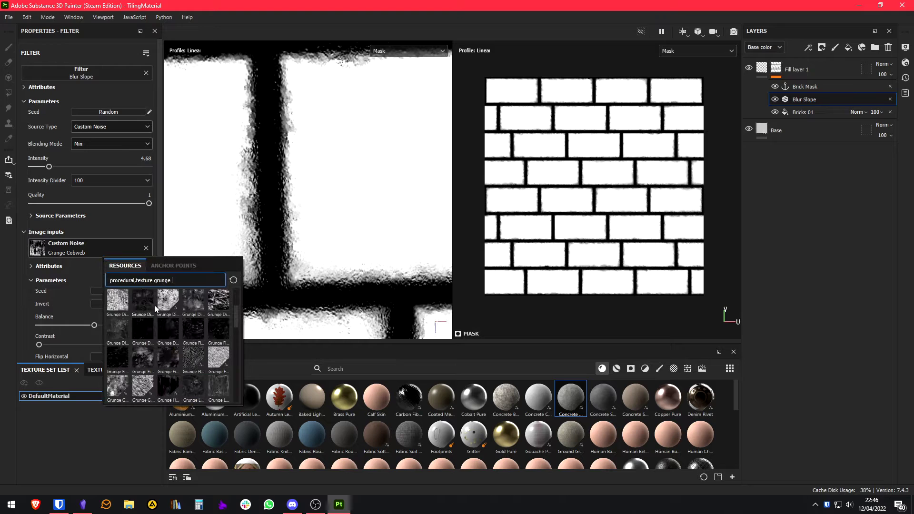
pyautogui.click(117, 356)
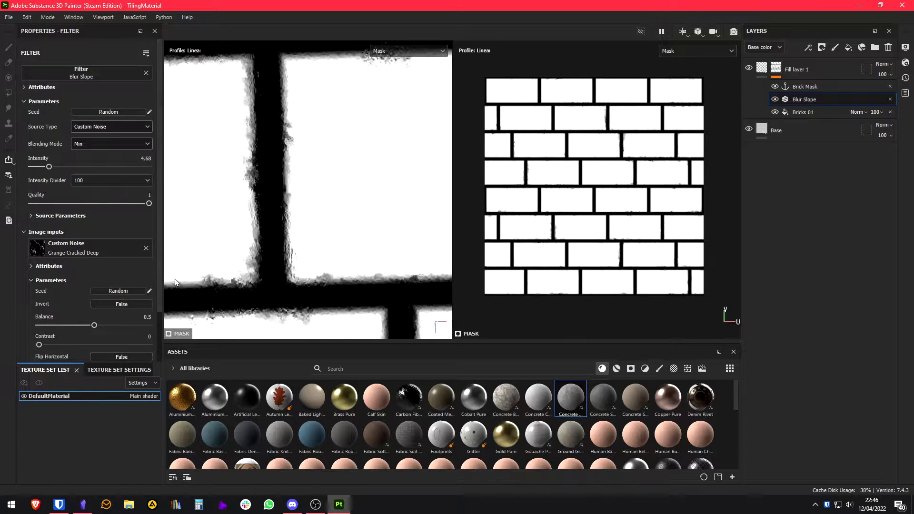
# Step: Set the Blur Slope's Intensity Divider to 1000 and Intensity to 32, with noise Balance 0.85 and Contrast 0.4
pyautogui.moveTo(48, 167); pyautogui.dragTo(86, 167)
pyautogui.moveTo(70, 344); pyautogui.dragTo(99, 326)
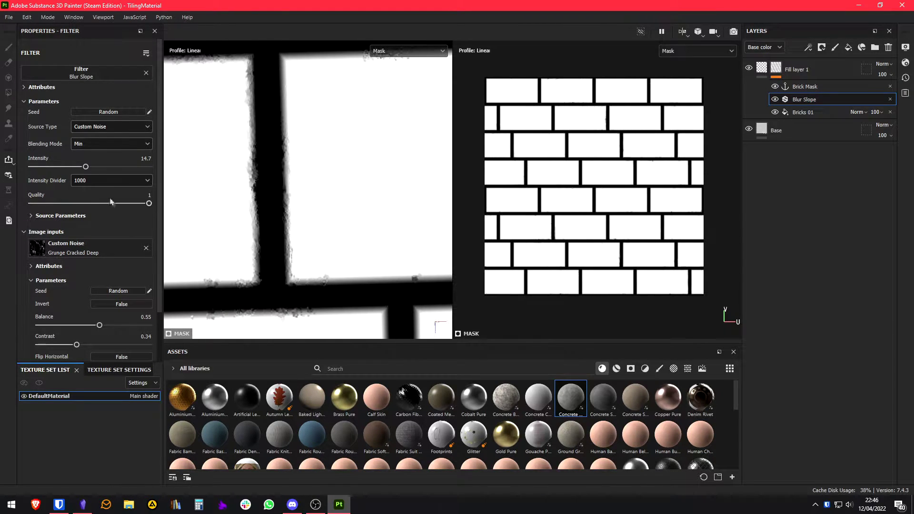
pyautogui.moveTo(100, 326); pyautogui.dragTo(133, 325)
pyautogui.moveTo(76, 344); pyautogui.dragTo(83, 345)
pyautogui.scroll(-4, 276, 171)
pyautogui.keyDown('alt'); pyautogui.moveTo(276, 171); pyautogui.dragTo(340, 170); pyautogui.keyUp('alt')
pyautogui.scroll(5, 295, 162)
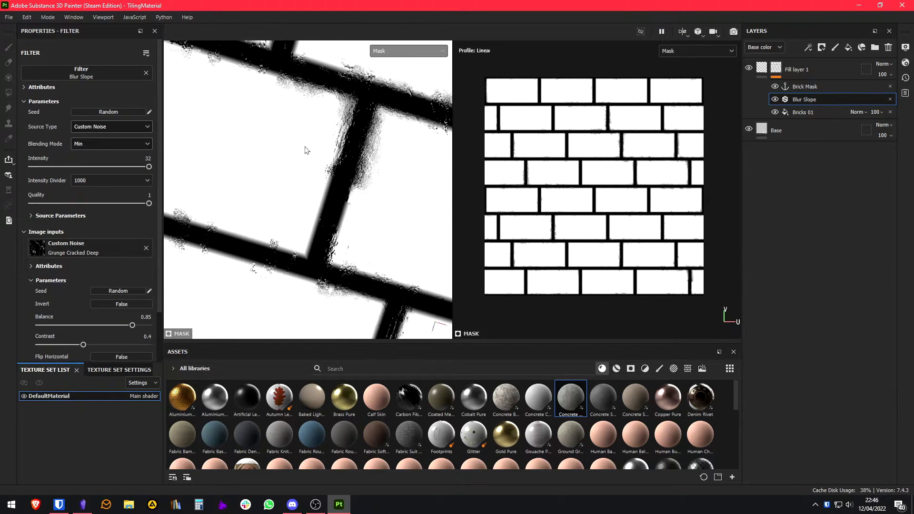
# Step: Duplicate the Blur Slope filter in the mask stack and replace the copy's custom noise with Grunge Leak Dirty
pyautogui.click(808, 47)
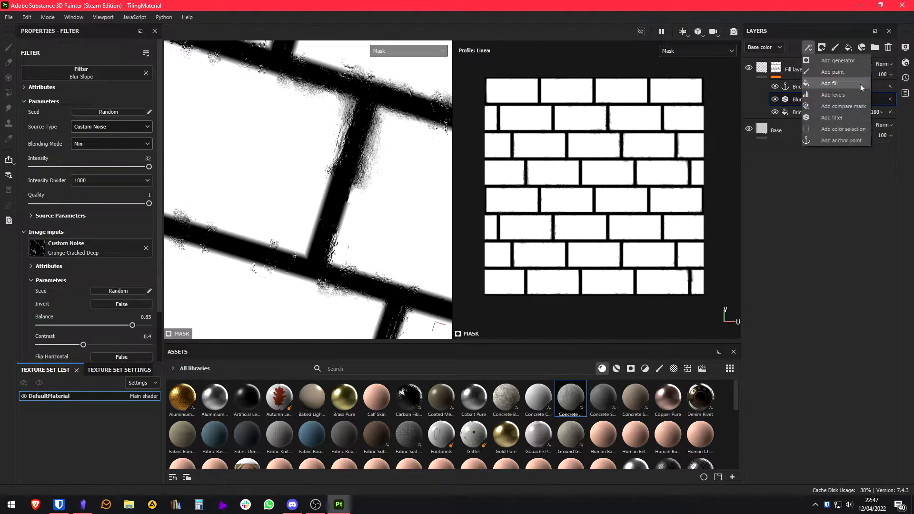
pyautogui.click(790, 97)
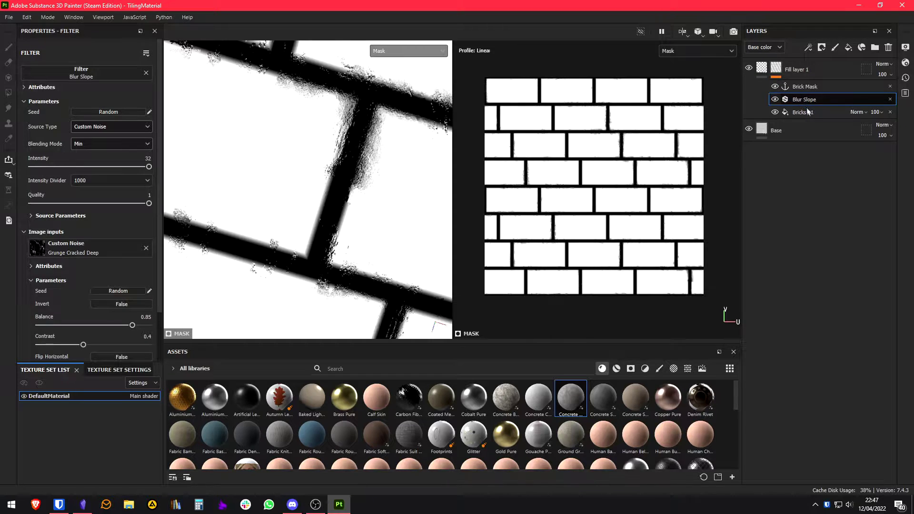
pyautogui.hotkey('ctrl', 'd')
pyautogui.click(37, 248)
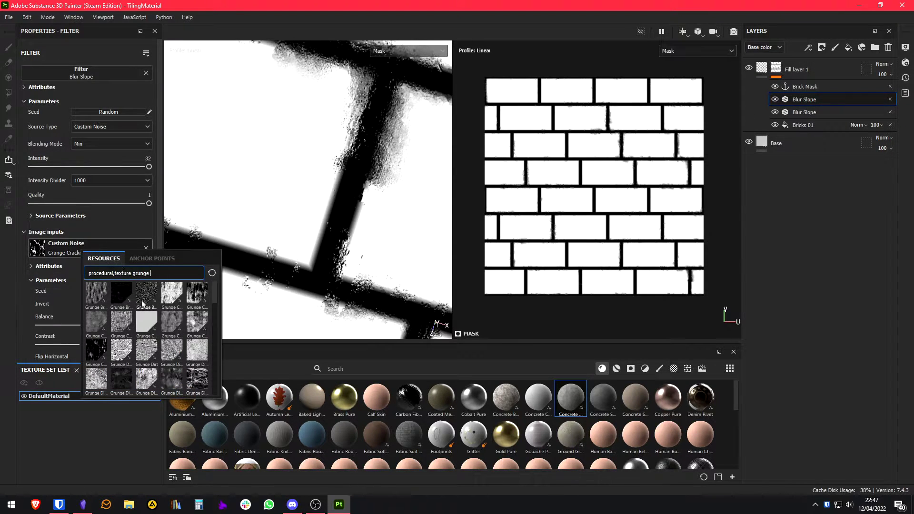
pyautogui.scroll(-3, 164, 327)
pyautogui.click(171, 303)
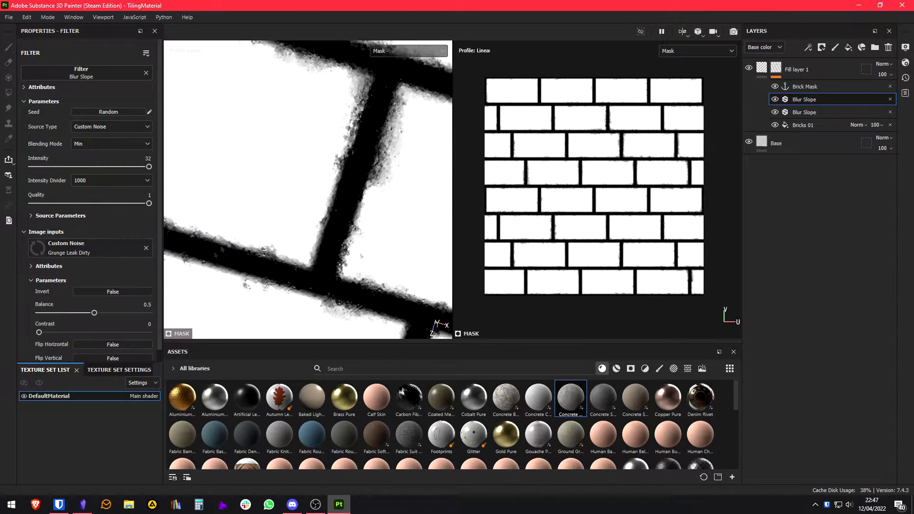
# Step: Set the duplicated Blur Slope's noise Balance to 0.46 and its Intensity Divider to 100
pyautogui.moveTo(94, 313)
pyautogui.mouseDown()
pyautogui.moveTo(82, 312)
pyautogui.moveTo(91, 313)
pyautogui.mouseUp()
pyautogui.click(84, 183)
pyautogui.click(85, 199)
pyautogui.scroll(-10, 304, 190)
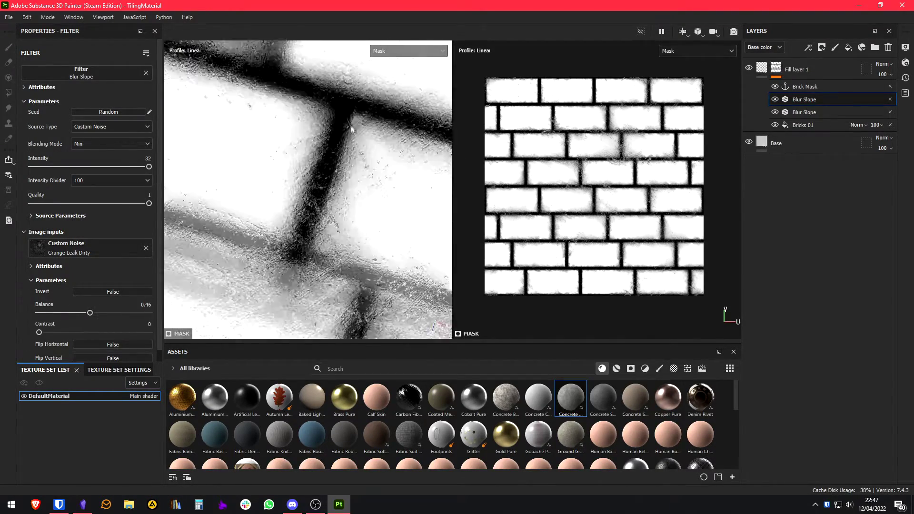
pyautogui.keyDown('alt'); pyautogui.moveTo(305, 200); pyautogui.dragTo(333, 119); pyautogui.keyUp('alt')
pyautogui.keyDown('alt'); pyautogui.moveTo(273, 95); pyautogui.dragTo(300, 170); pyautogui.keyUp('alt')
pyautogui.scroll(5, 300, 170)
# Step: Add a fill above the Blur Slope filters in the mask and assign Grunge Concrete Dirty as its grayscale
pyautogui.click(809, 48)
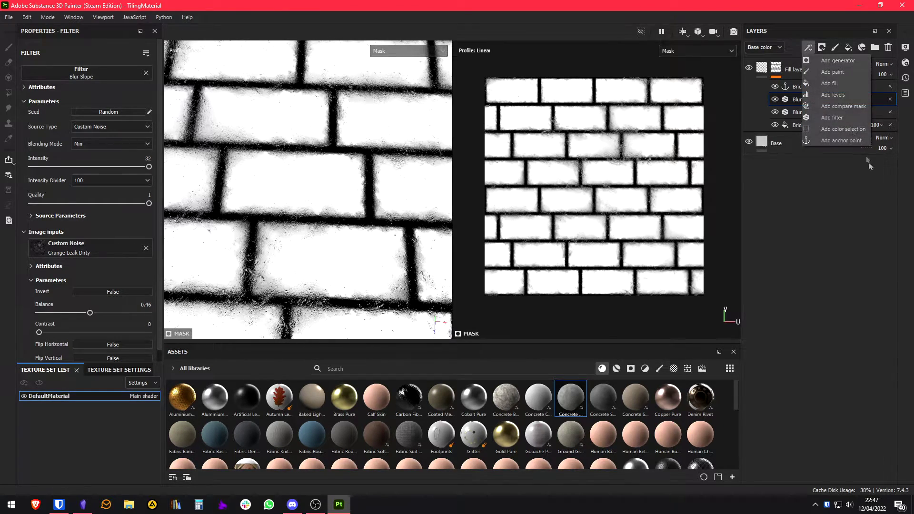
pyautogui.click(865, 83)
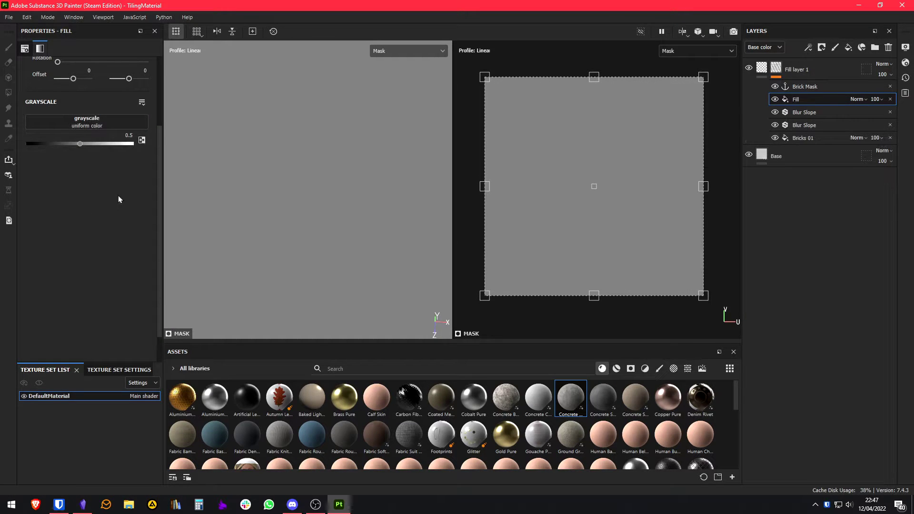
pyautogui.click(83, 123)
pyautogui.write('bricks')
pyautogui.press('BackSpace')
pyautogui.press('BackSpace')
pyautogui.press('BackSpace')
pyautogui.press('BackSpace')
pyautogui.press('BackSpace')
pyautogui.press('BackSpace')
pyautogui.write('g')
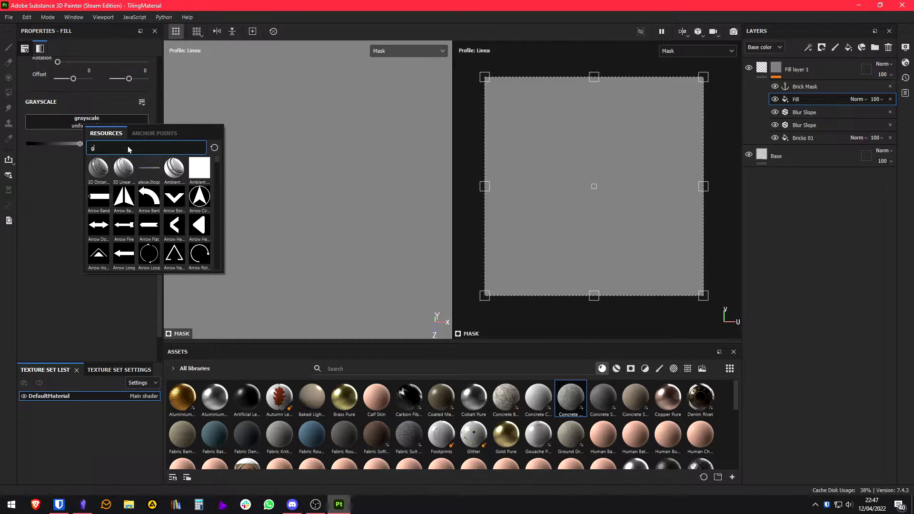
pyautogui.write('runge')
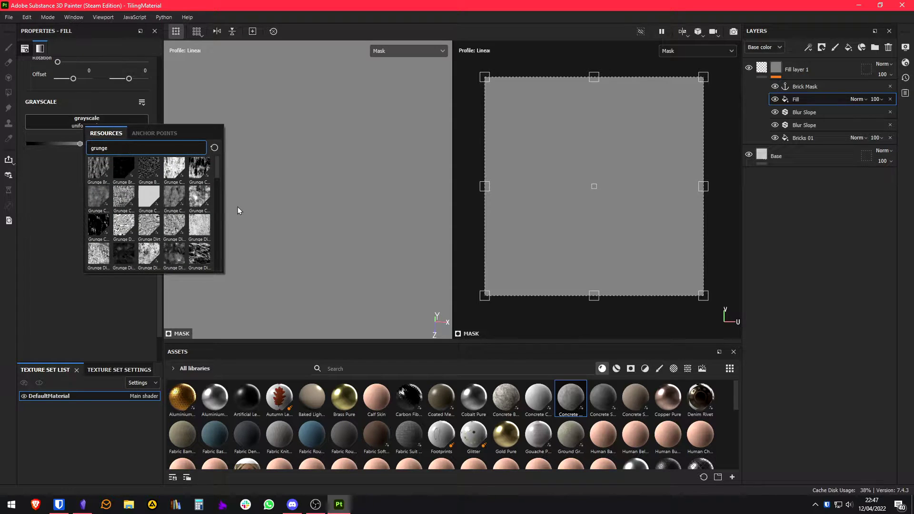
pyautogui.click(193, 201)
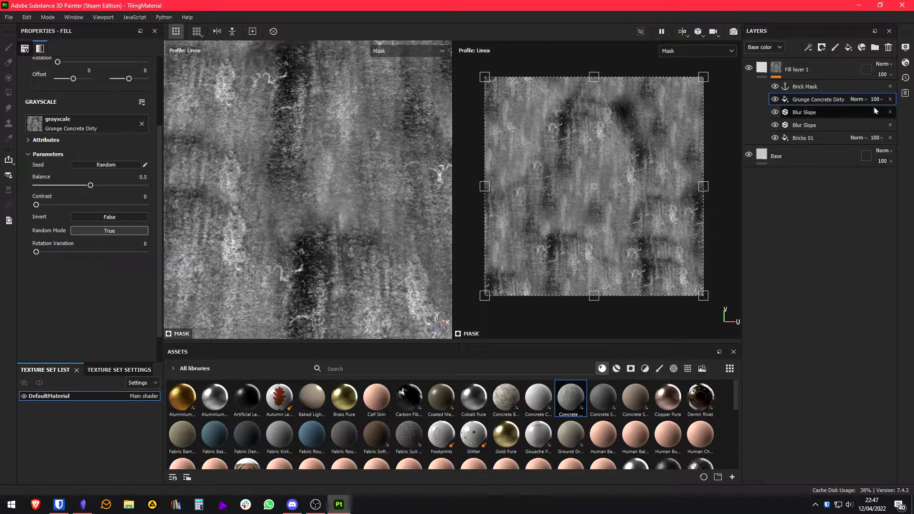
# Step: Blend the Grunge Concrete Dirty fill with Linear Dodge and set its Balance to 0.28, leaving Invert at False
pyautogui.click(857, 99)
pyautogui.click(891, 203)
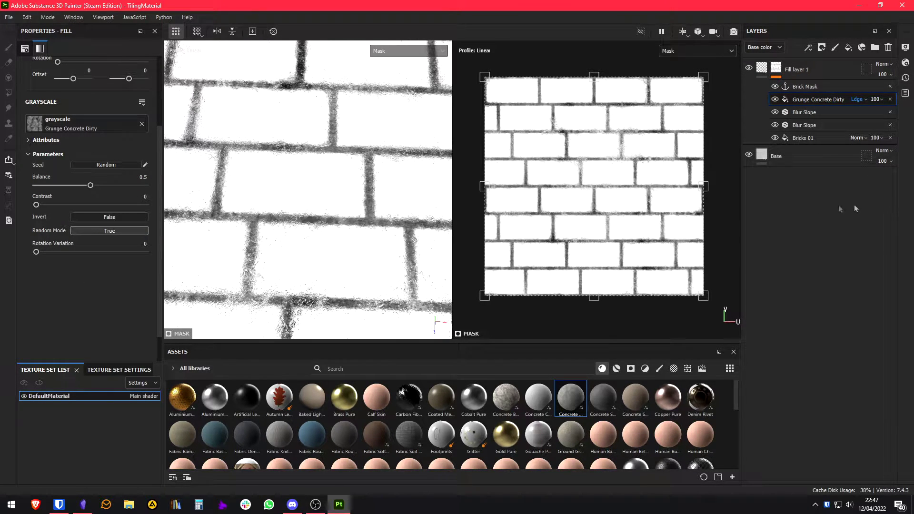
pyautogui.moveTo(87, 187); pyautogui.dragTo(65, 187)
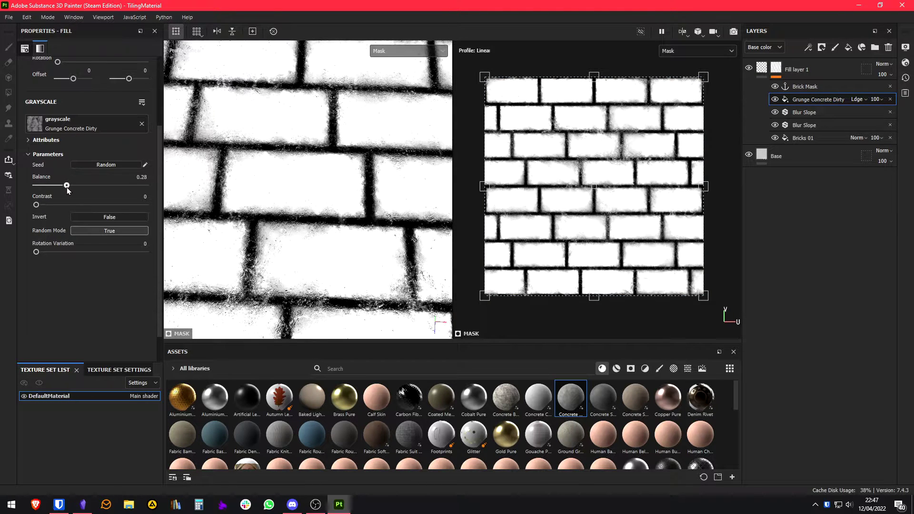
pyautogui.click(86, 217)
pyautogui.click(87, 216)
# Step: Rename the masked fill layer as Mask
pyautogui.click(797, 71)
pyautogui.doubleClick(795, 70)
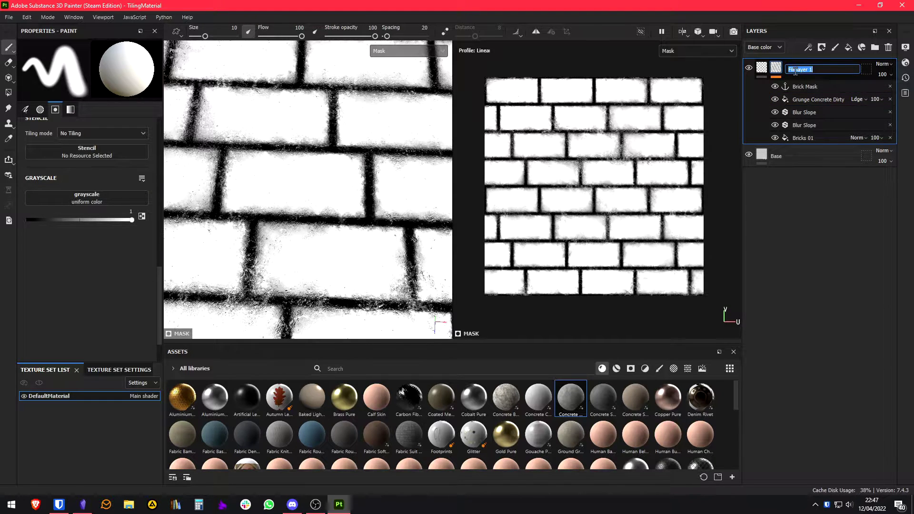
pyautogui.write('Mask')
pyautogui.press('Return')
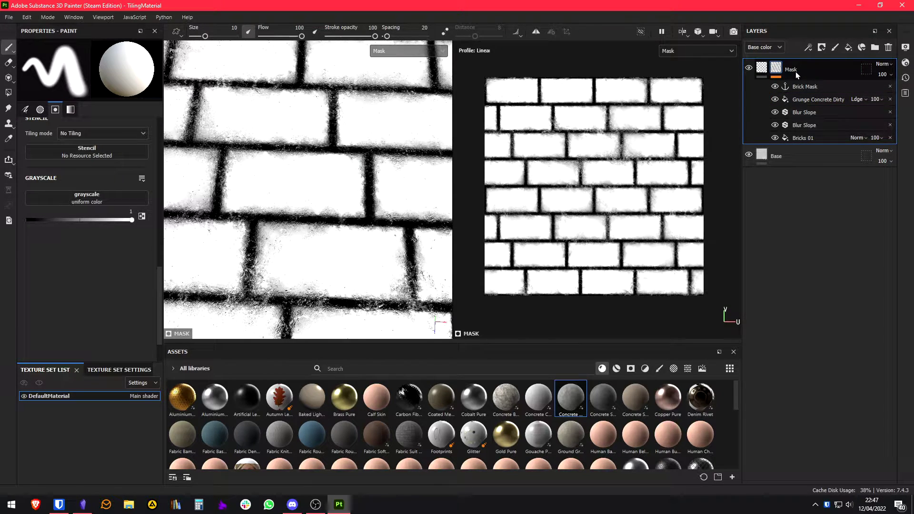
# Step: Create a folder above the Mask layer and name it Bricks
pyautogui.click(761, 70)
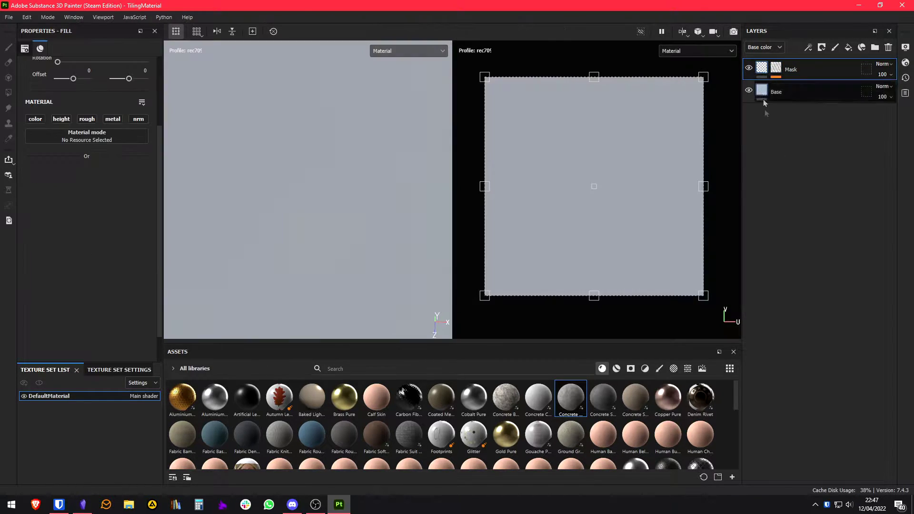
pyautogui.click(875, 48)
pyautogui.doubleClick(796, 72)
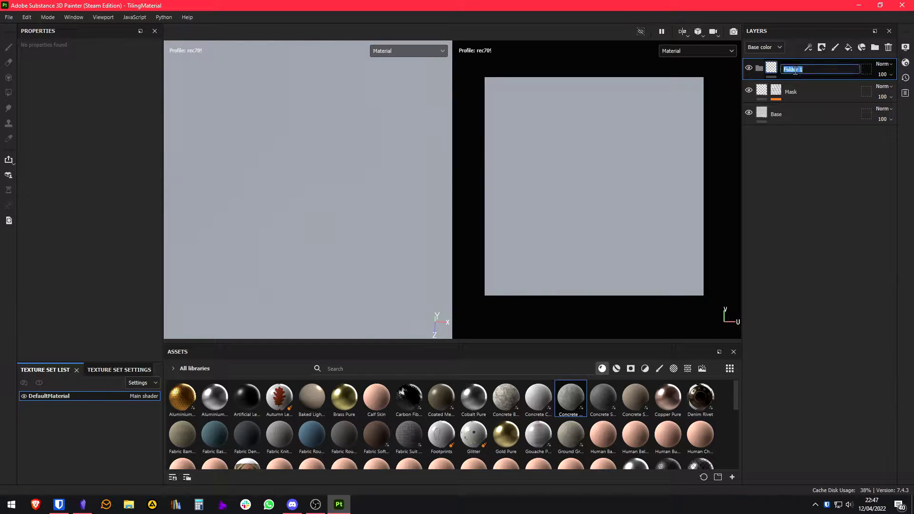
pyautogui.write('Bricks')
pyautogui.press('Return')
# Step: Add a black mask to the Bricks folder and give it a fill that uses the Brick Mask anchor point
pyautogui.rightClick(783, 67)
pyautogui.click(809, 82)
pyautogui.click(809, 48)
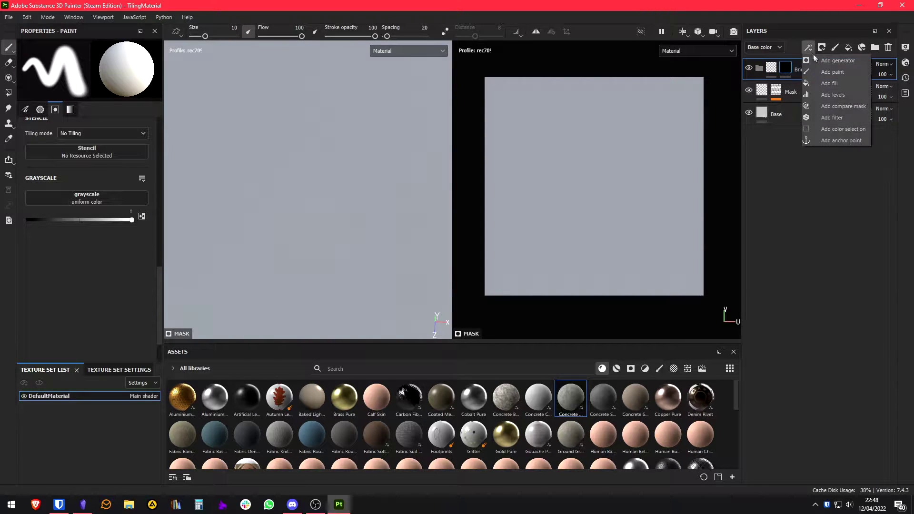
pyautogui.click(829, 83)
pyautogui.click(86, 122)
pyautogui.click(149, 124)
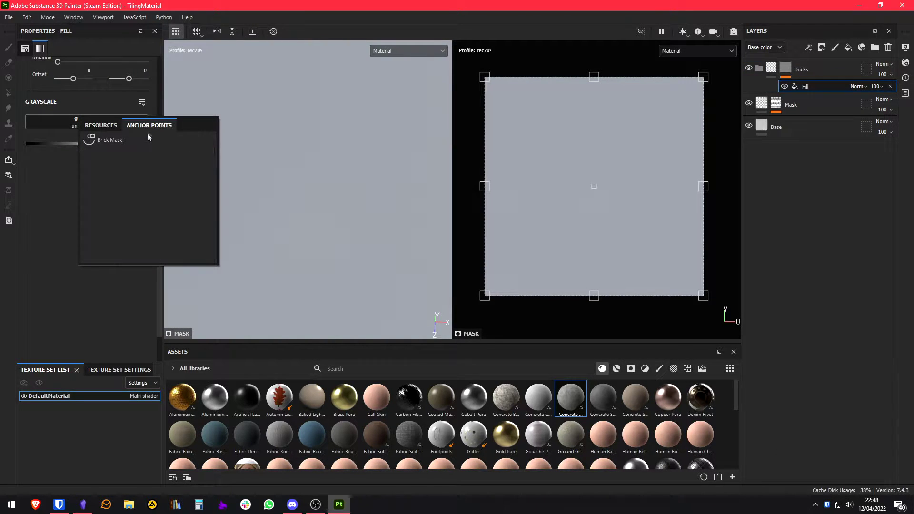
pyautogui.click(108, 142)
pyautogui.click(783, 106)
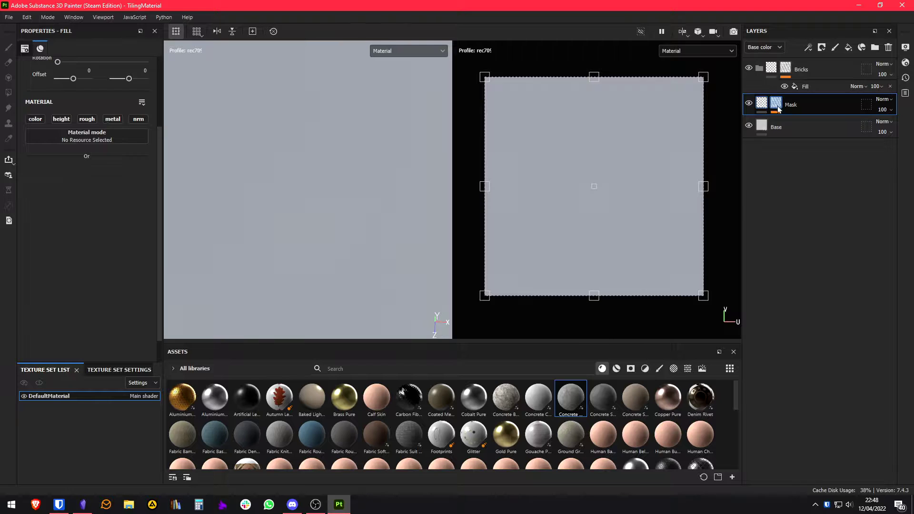
pyautogui.click(804, 121)
pyautogui.click(759, 105)
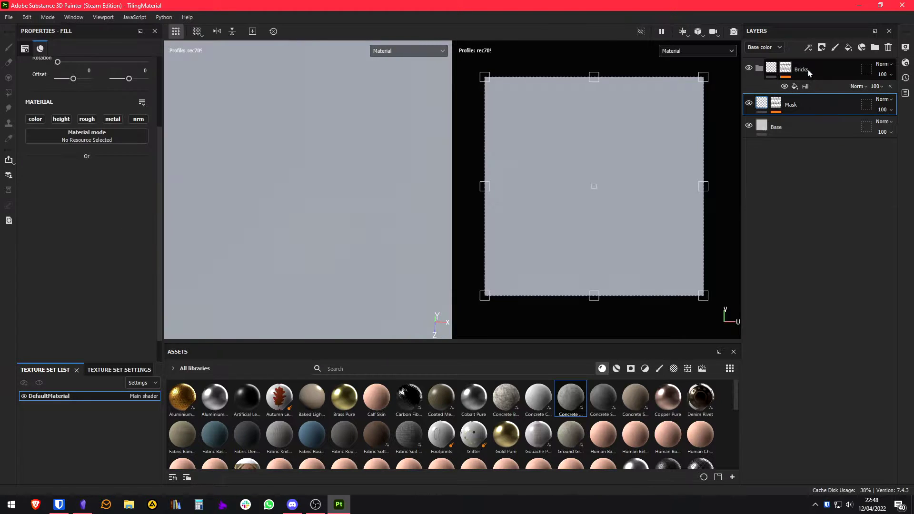
# Step: Add a fill layer inside the Bricks folder and set its base color to a muted brick red
pyautogui.click(786, 71)
pyautogui.click(767, 69)
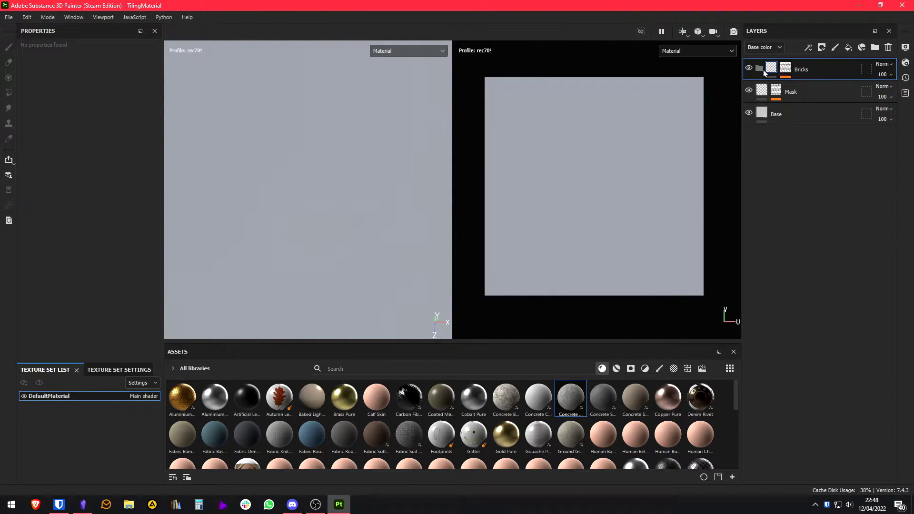
pyautogui.click(849, 48)
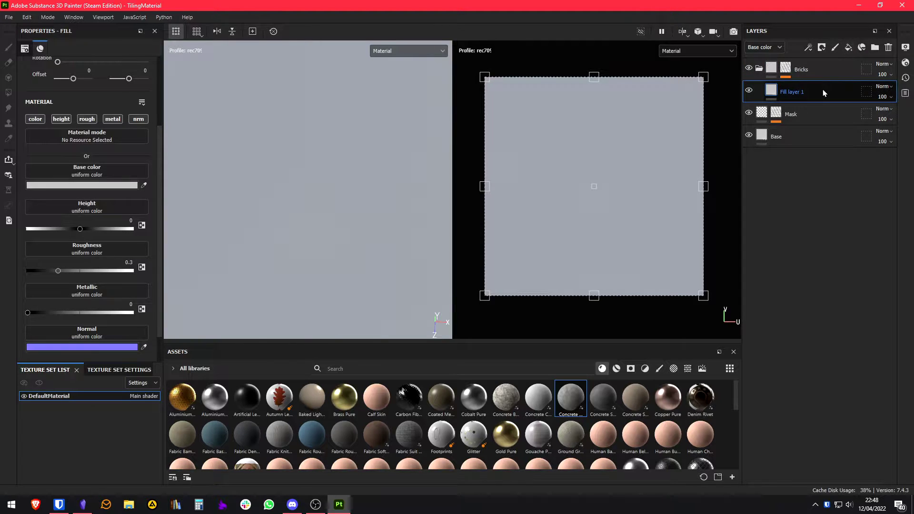
pyautogui.click(85, 185)
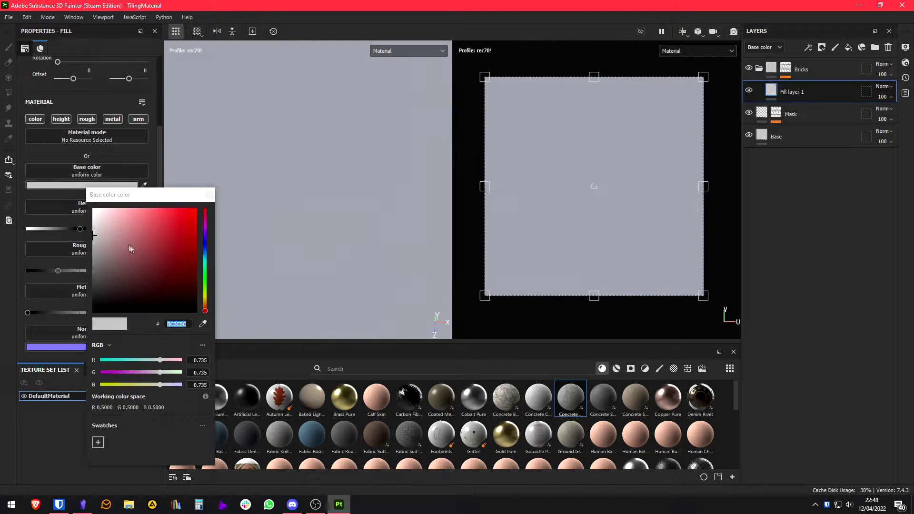
pyautogui.click(141, 238)
pyautogui.click(149, 244)
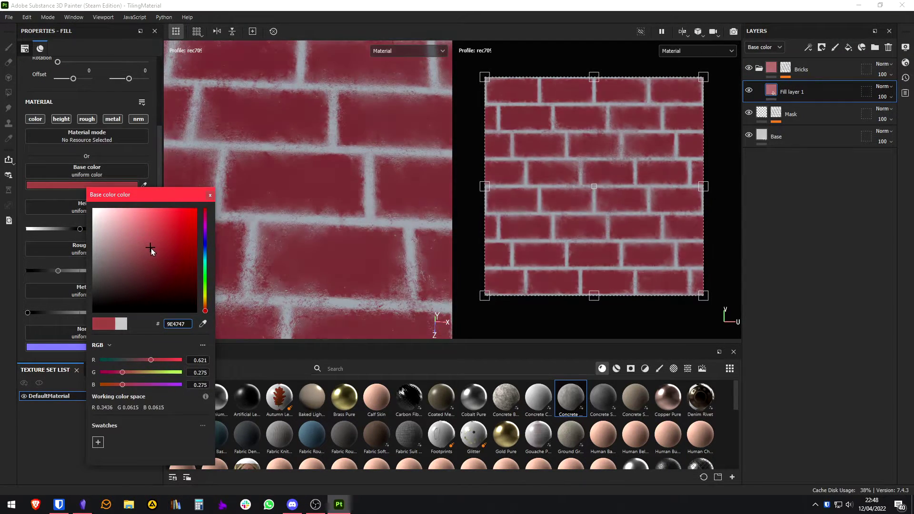
pyautogui.click(210, 195)
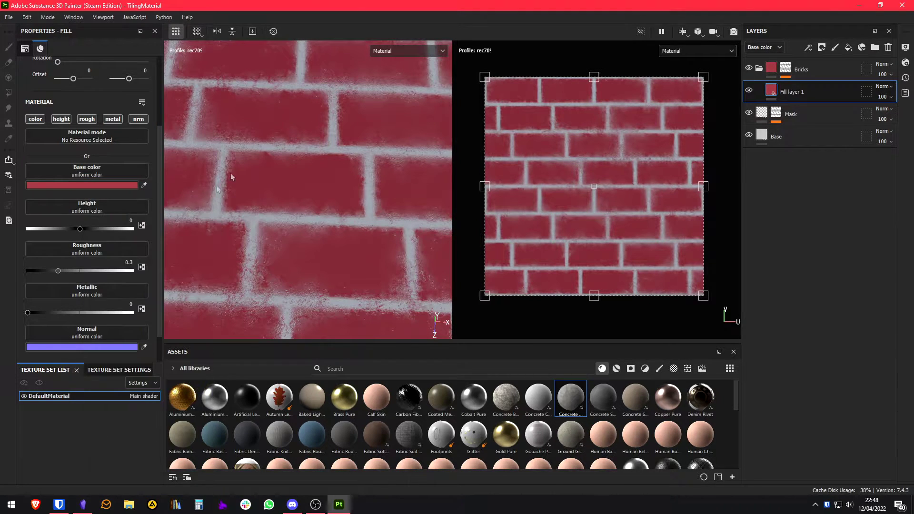
# Step: Set the red fill layer's Height to 0.2389 and Roughness to 0.4513
pyautogui.scroll(-3, 343, 74)
pyautogui.keyDown('alt'); pyautogui.moveTo(344, 74); pyautogui.dragTo(295, 232); pyautogui.keyUp('alt')
pyautogui.scroll(4, 295, 231)
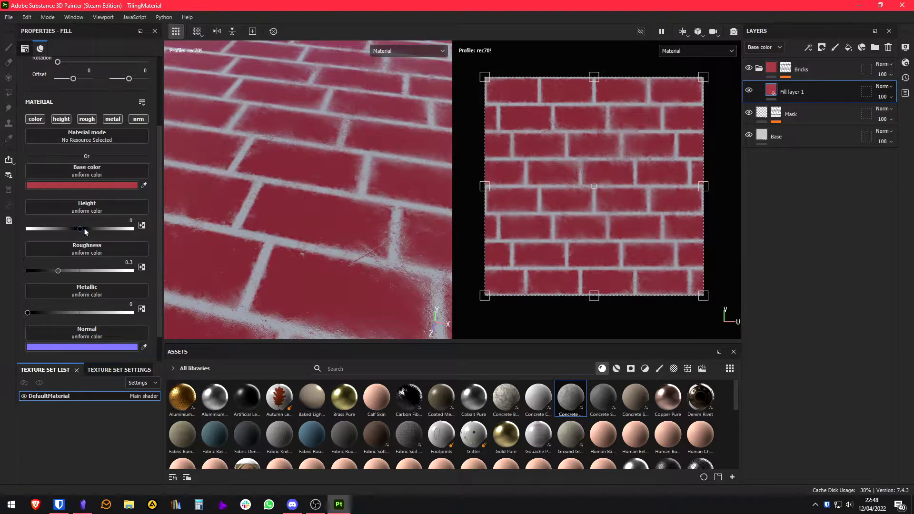
pyautogui.moveTo(84, 228); pyautogui.dragTo(104, 228)
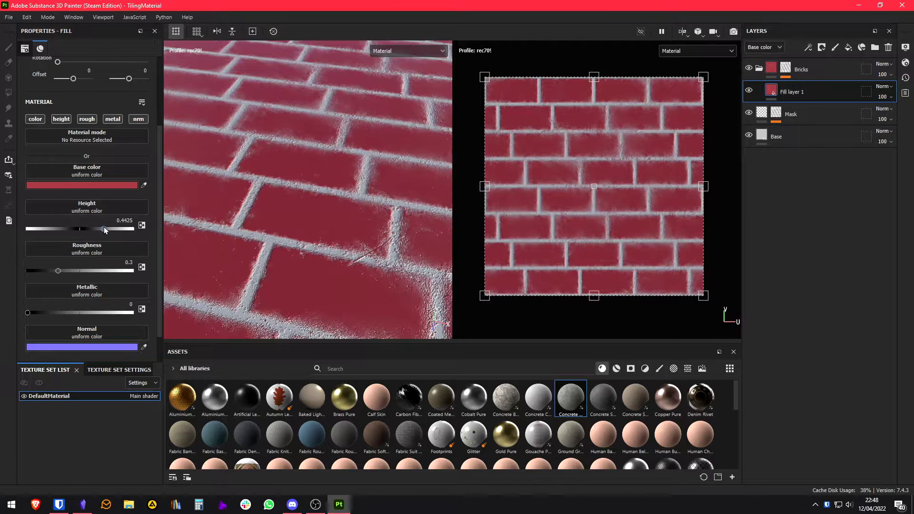
pyautogui.scroll(3, 325, 212)
pyautogui.keyDown('alt'); pyautogui.moveTo(325, 212); pyautogui.dragTo(247, 208, button='middle'); pyautogui.keyUp('alt')
pyautogui.keyDown('alt'); pyautogui.moveTo(246, 207); pyautogui.dragTo(334, 208); pyautogui.keyUp('alt')
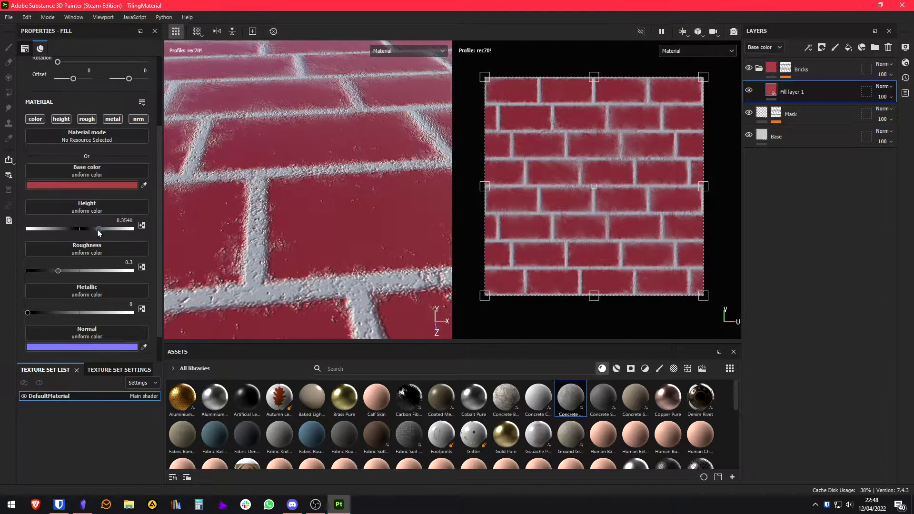
pyautogui.keyDown('alt'); pyautogui.moveTo(292, 201); pyautogui.dragTo(343, 171); pyautogui.keyUp('alt')
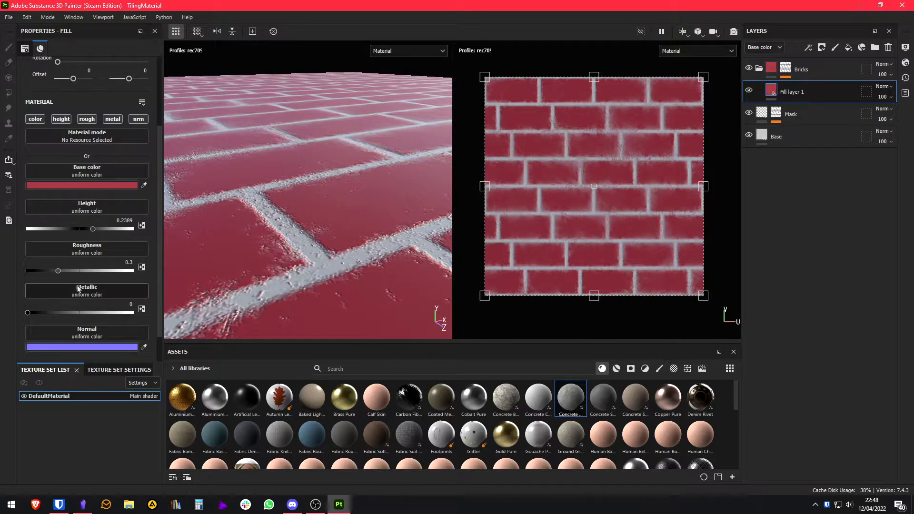
pyautogui.moveTo(60, 272); pyautogui.dragTo(75, 272)
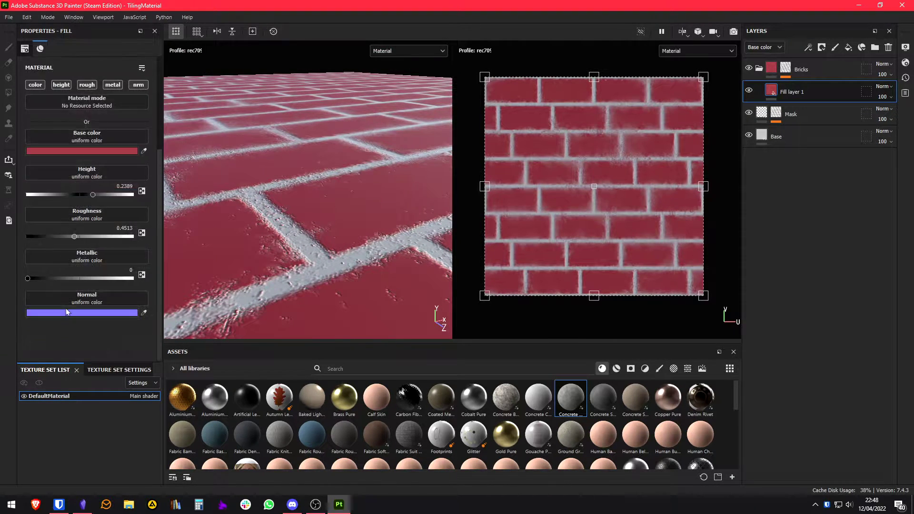
# Step: Rename the red fill layer as Base brick
pyautogui.doubleClick(792, 91)
pyautogui.write('Base brick')
pyautogui.press('Return')
# Step: Add another fill layer above Base brick and disable its height, roughness, metallic and normal channels, keeping only color
pyautogui.click(848, 48)
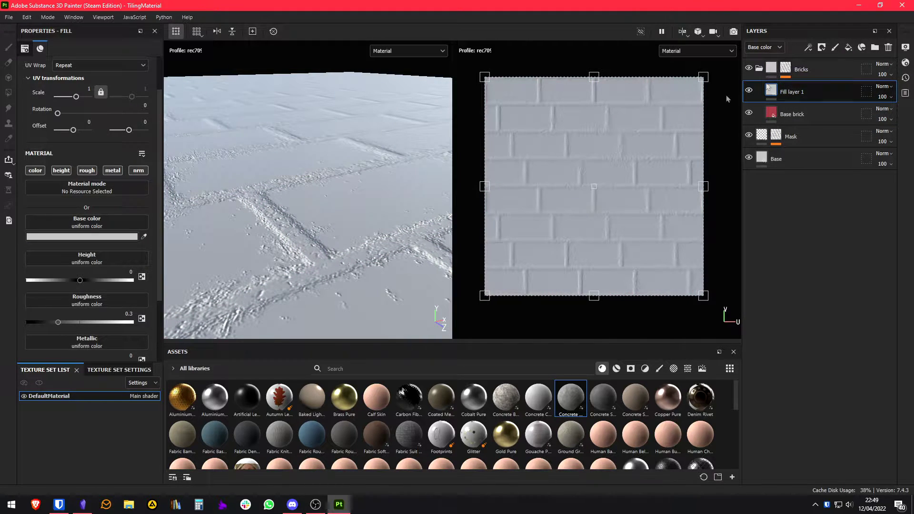
pyautogui.click(61, 170)
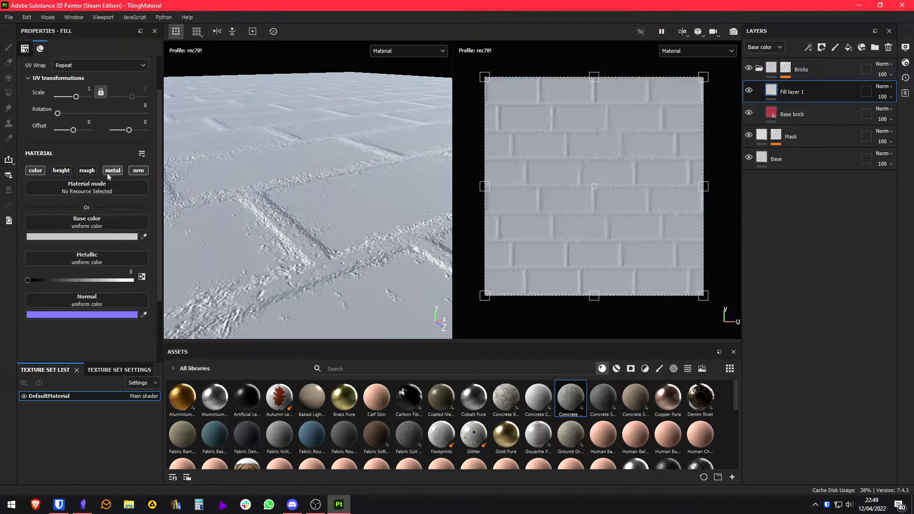
pyautogui.click(87, 170)
pyautogui.click(113, 170)
pyautogui.click(139, 170)
# Step: Assign the 3D Perlin Noise Fractal as the base color of the new fill layer above Base brick
pyautogui.click(108, 226)
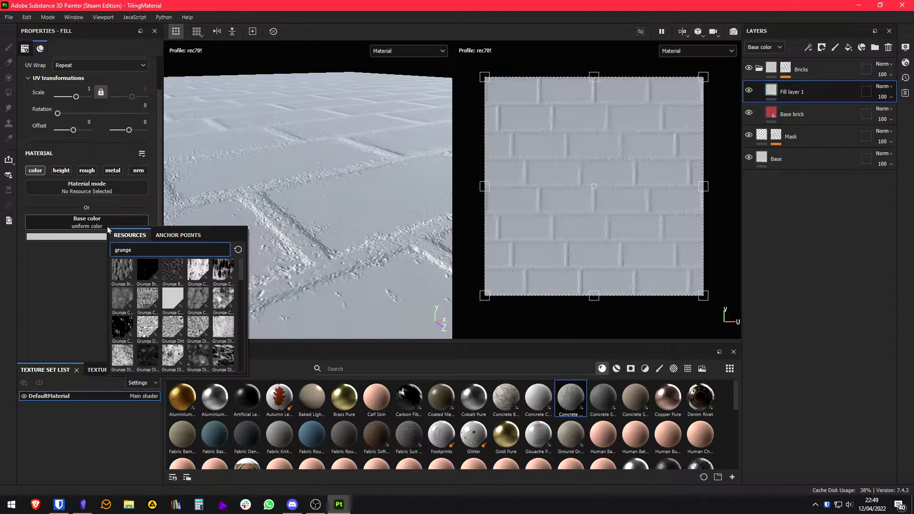
pyautogui.hotkey('ctrl', 'BackSpace')
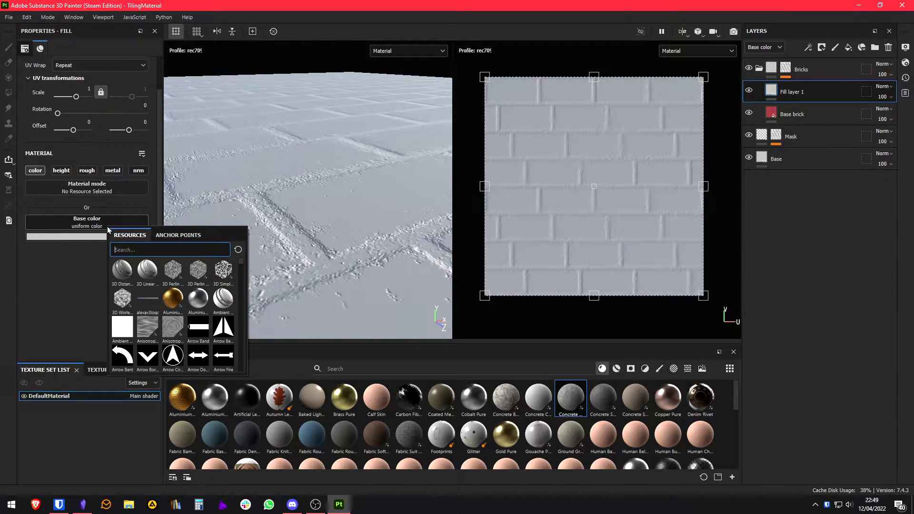
pyautogui.write('noise')
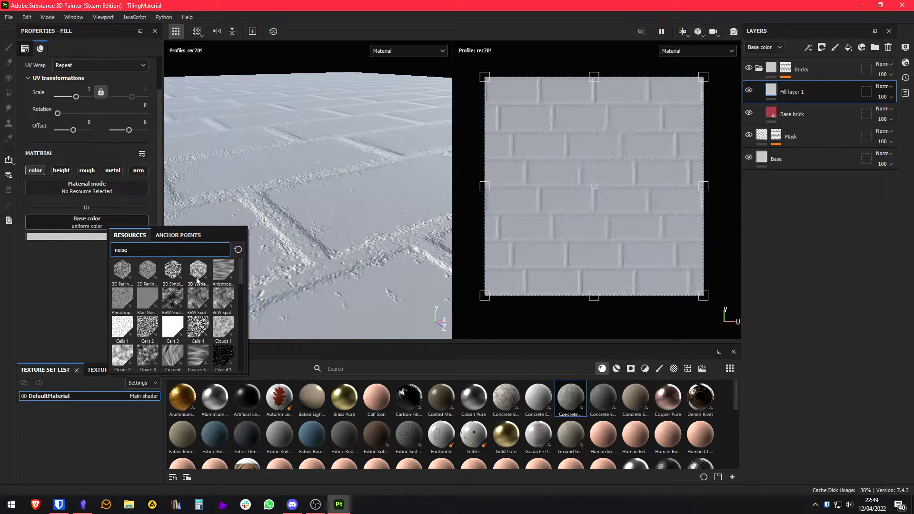
pyautogui.scroll(-3, 198, 281)
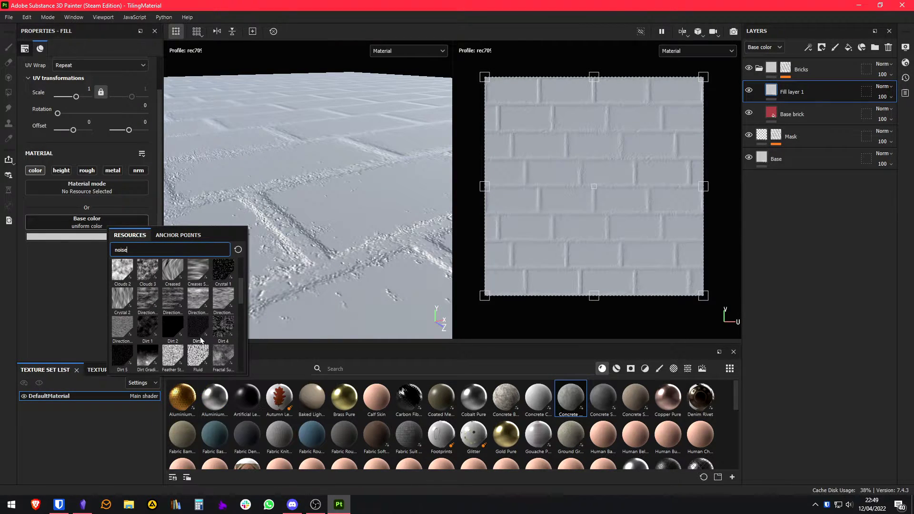
pyautogui.scroll(3, 205, 319)
pyautogui.click(154, 280)
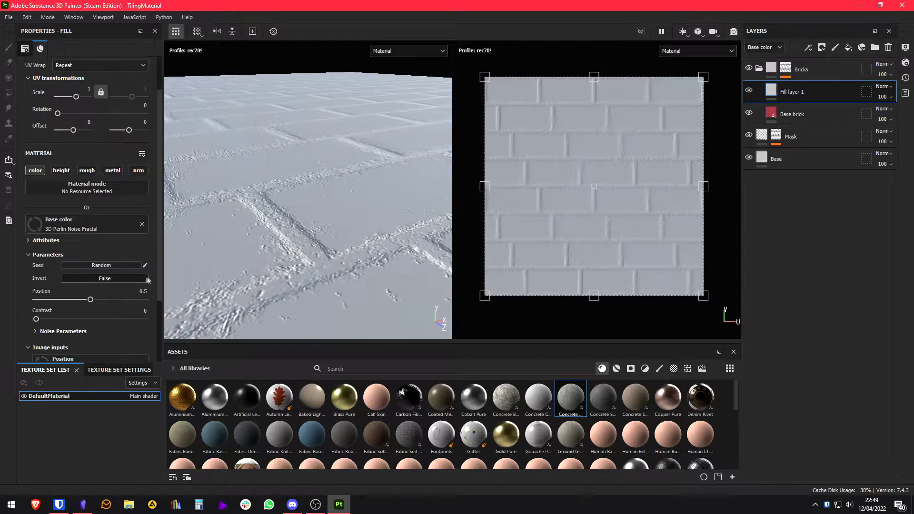
# Step: Set the Perlin noise's Position parameter to 0.54
pyautogui.keyDown('alt'); pyautogui.moveTo(280, 236); pyautogui.dragTo(291, 231); pyautogui.keyUp('alt')
pyautogui.keyDown('alt'); pyautogui.moveTo(216, 213); pyautogui.dragTo(267, 204, button='middle'); pyautogui.keyUp('alt')
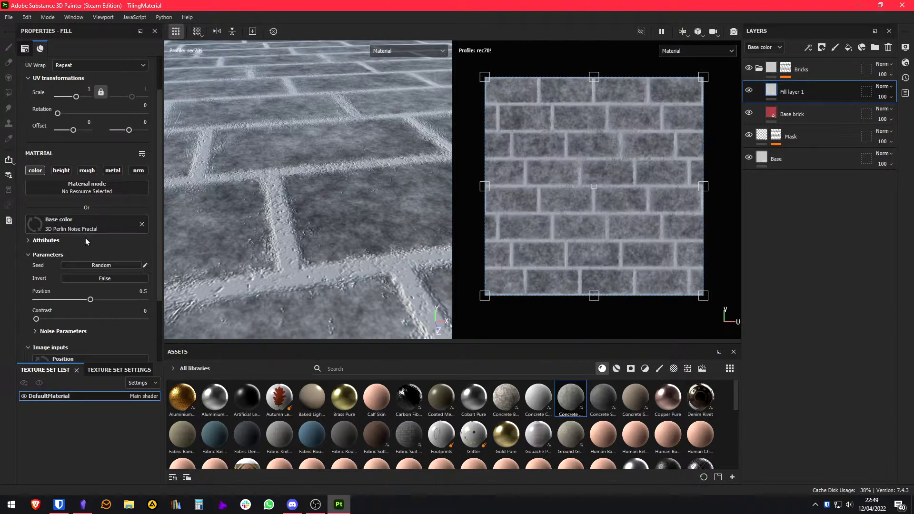
pyautogui.scroll(3, 342, 217)
pyautogui.keyDown('alt'); pyautogui.moveTo(343, 217); pyautogui.dragTo(344, 244); pyautogui.keyUp('alt')
pyautogui.scroll(-3, 82, 291)
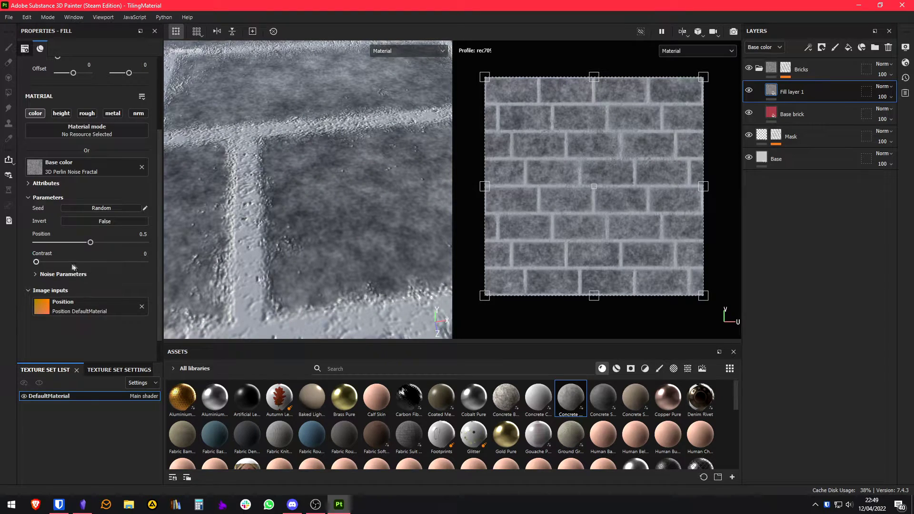
pyautogui.moveTo(90, 244); pyautogui.dragTo(96, 244)
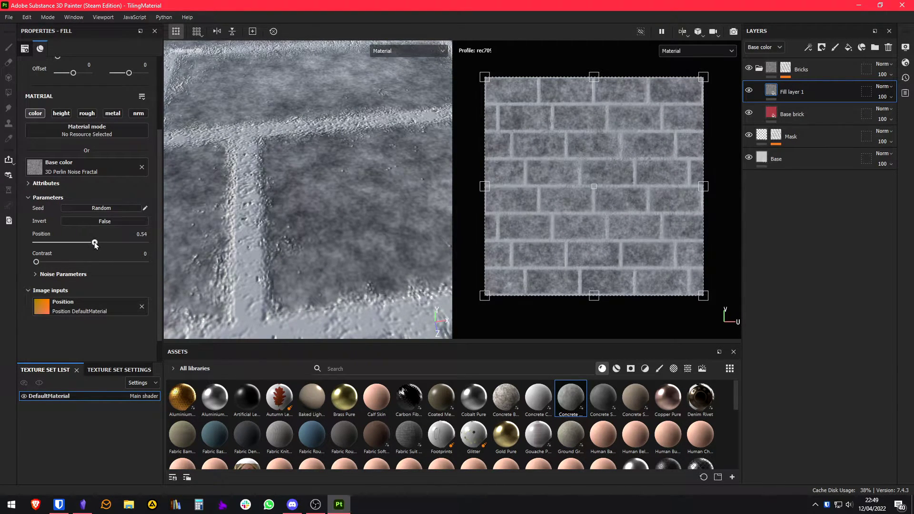
# Step: Add a Gradient filter to the noise fill layer, affecting only the color channel
pyautogui.click(807, 48)
pyautogui.click(837, 117)
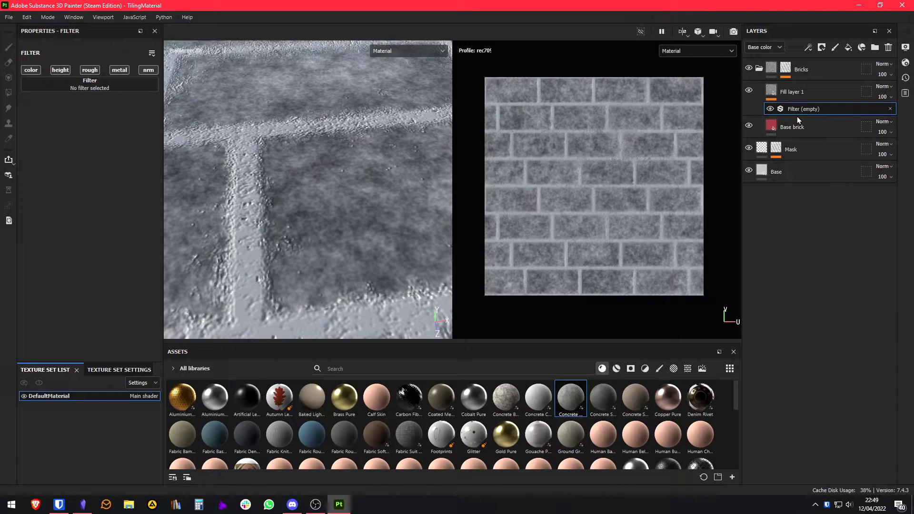
pyautogui.click(53, 87)
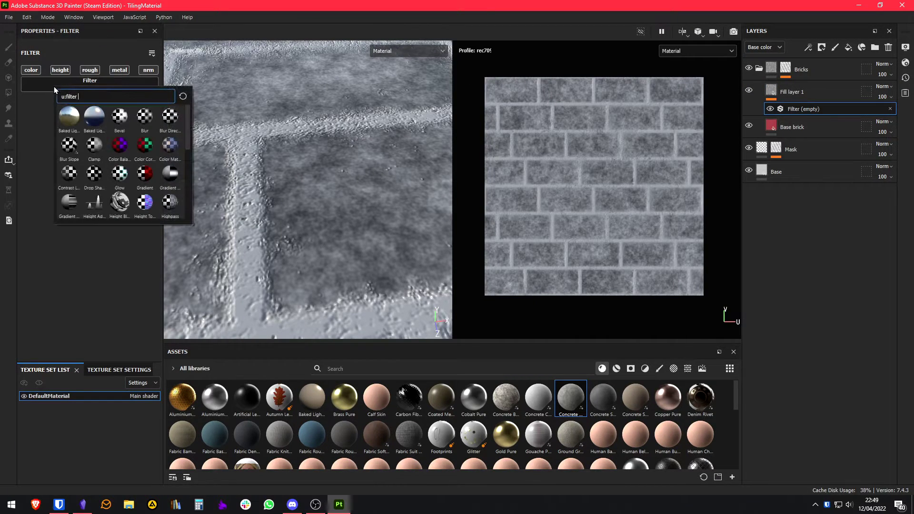
pyautogui.click(133, 81)
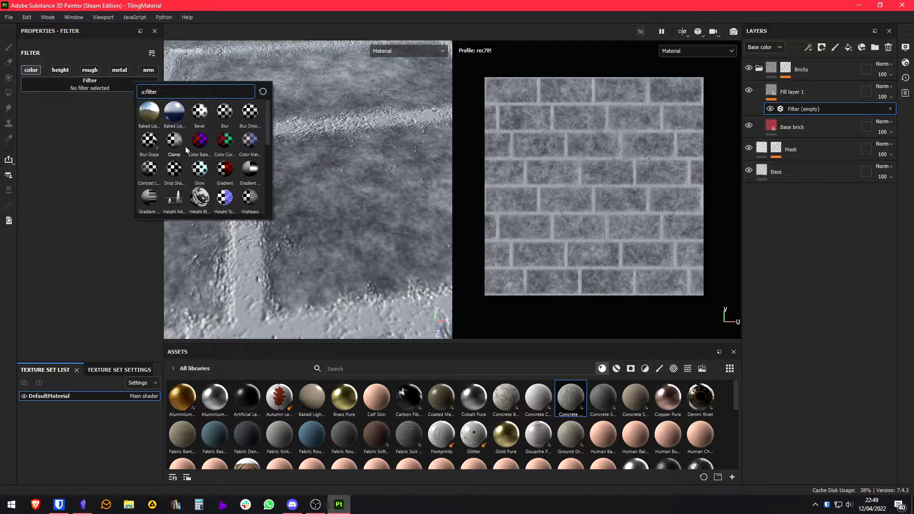
pyautogui.click(225, 169)
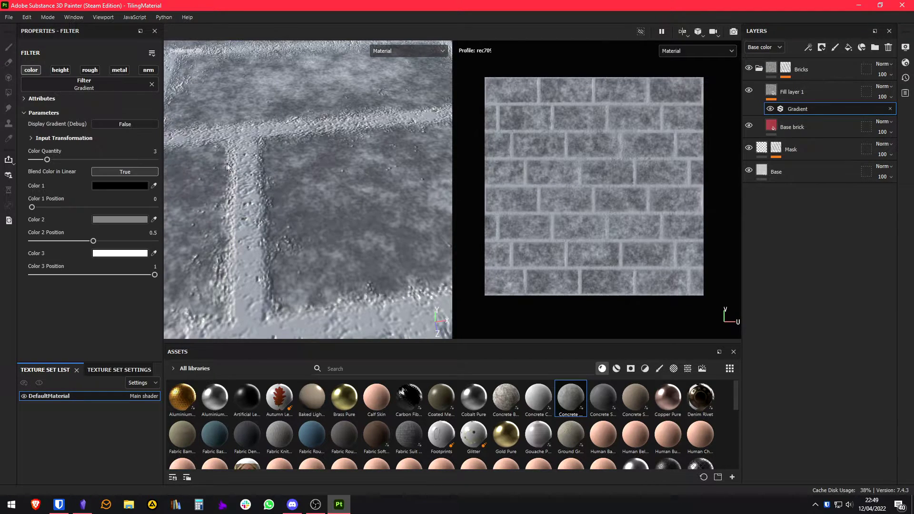
# Step: Set the gradient's Color 1 to red and Color 2 to blue (2D61B6)
pyautogui.click(116, 187)
pyautogui.moveTo(171, 224); pyautogui.dragTo(218, 271)
pyautogui.click(242, 195)
pyautogui.click(133, 221)
pyautogui.click(253, 275)
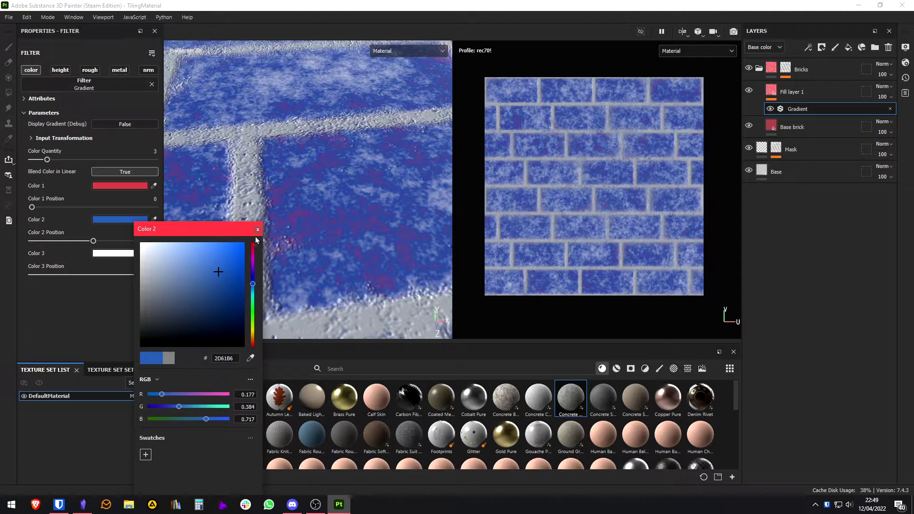
# Step: Set the gradient's Color 3 to bright green (68F224)
pyautogui.click(258, 230)
pyautogui.click(135, 255)
pyautogui.click(256, 266)
pyautogui.click(221, 261)
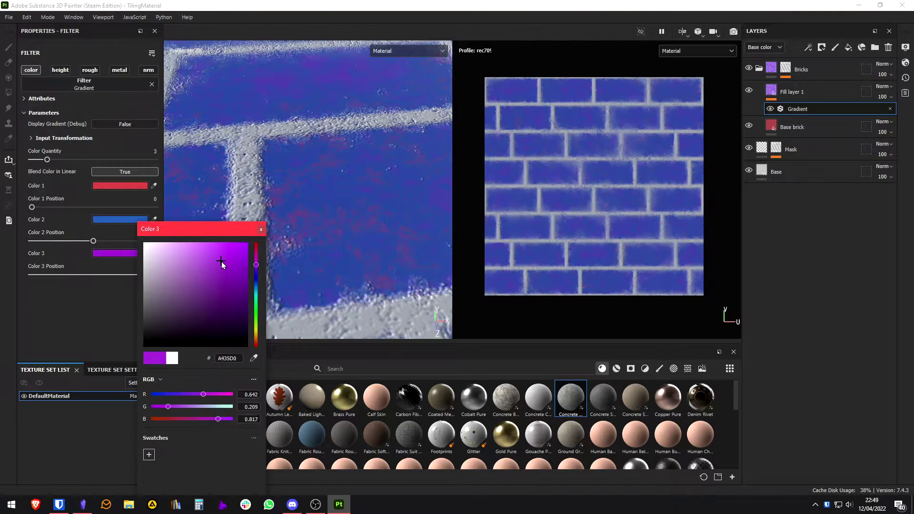
pyautogui.moveTo(220, 261); pyautogui.dragTo(255, 317)
pyautogui.moveTo(205, 296); pyautogui.dragTo(232, 251)
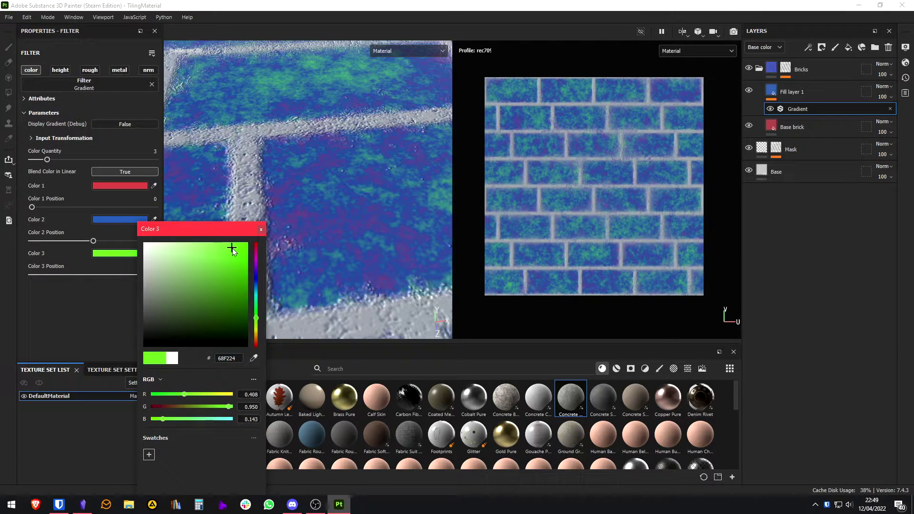
pyautogui.click(260, 229)
pyautogui.click(147, 219)
pyautogui.click(257, 229)
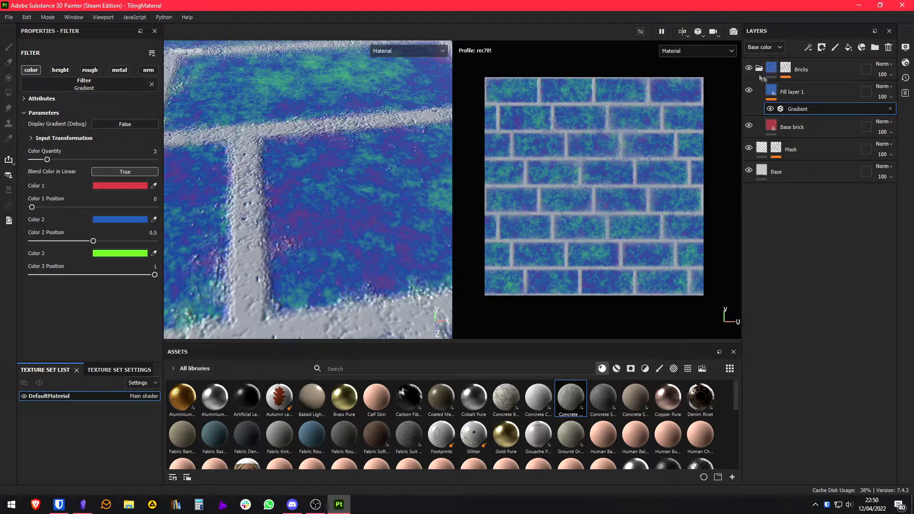
# Step: Rename the noise fill layer as Variation
pyautogui.click(794, 92)
pyautogui.doubleClick(793, 91)
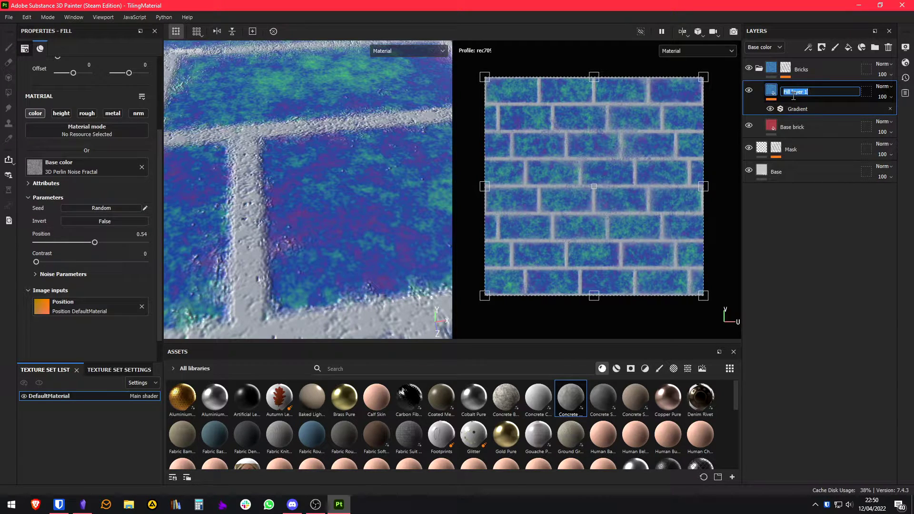
pyautogui.write('Variation')
pyautogui.press('Return')
# Step: Set the Variation layer's blending mode to Color and its opacity to 6
pyautogui.click(883, 87)
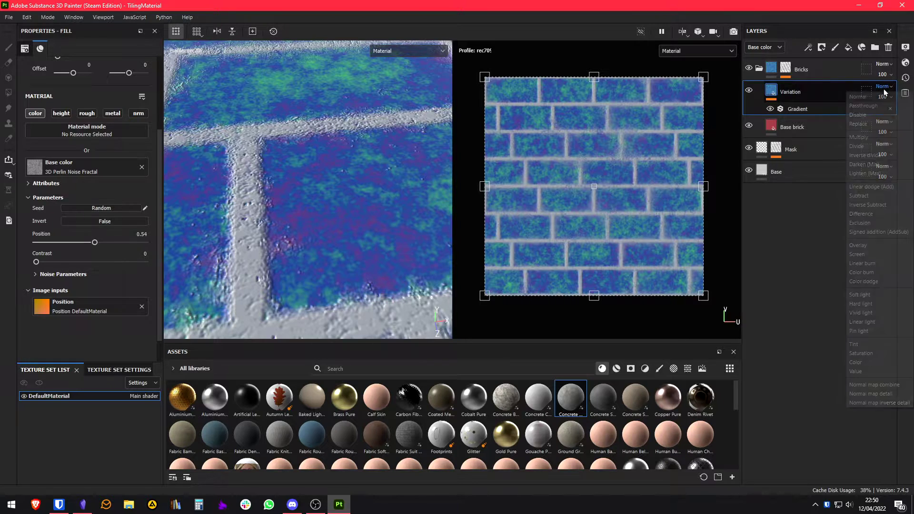
pyautogui.click(864, 362)
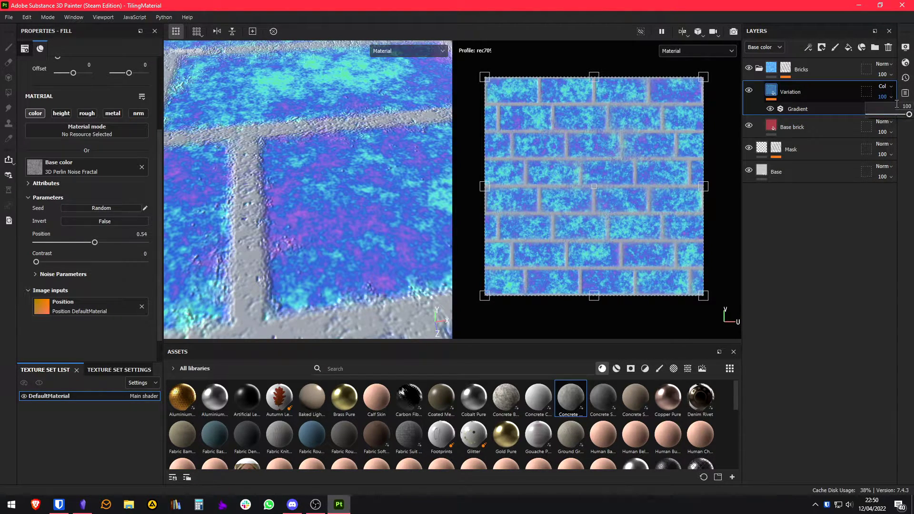
pyautogui.click(881, 97)
pyautogui.press('Return')
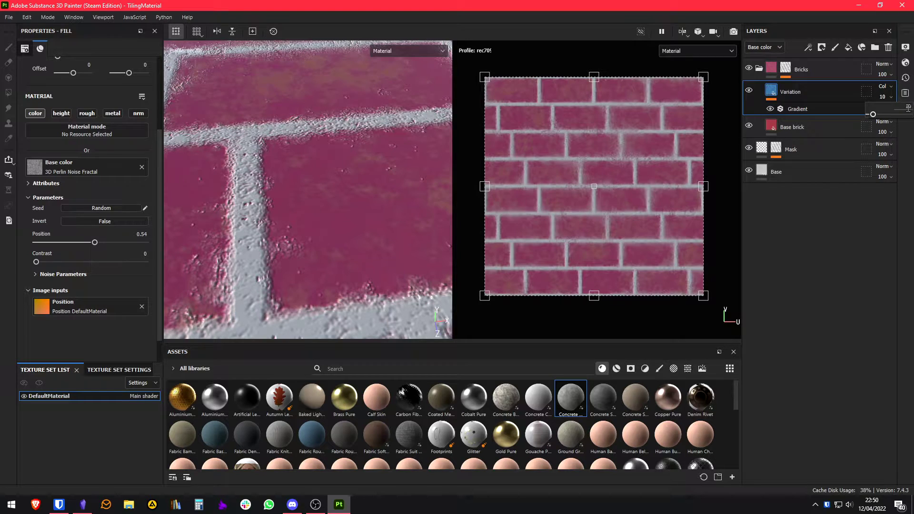
pyautogui.write('6')
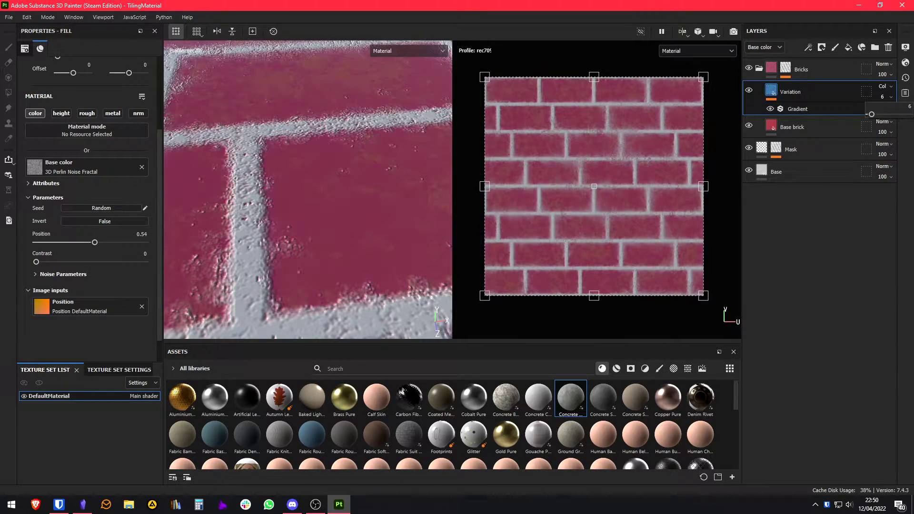
# Step: Move the Variation layer out of the Bricks folder to the top of the layer stack
pyautogui.click(785, 127)
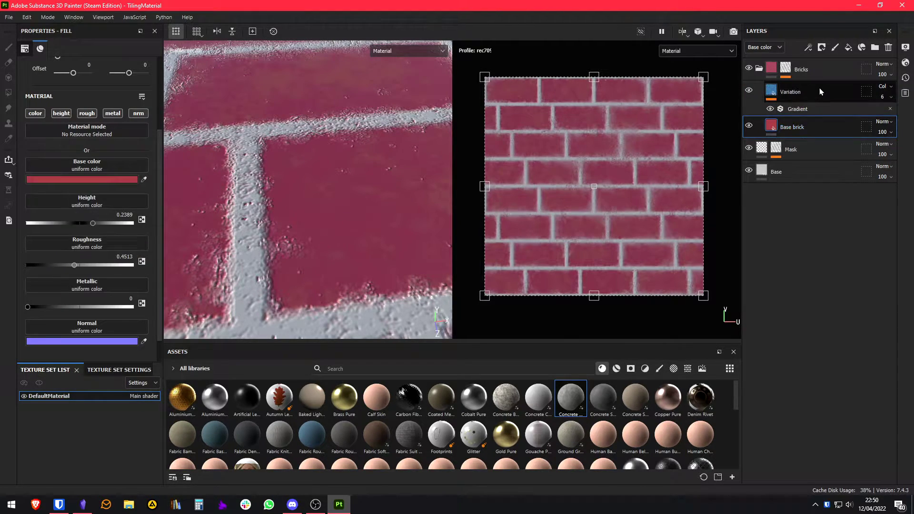
pyautogui.moveTo(818, 88); pyautogui.dragTo(815, 59)
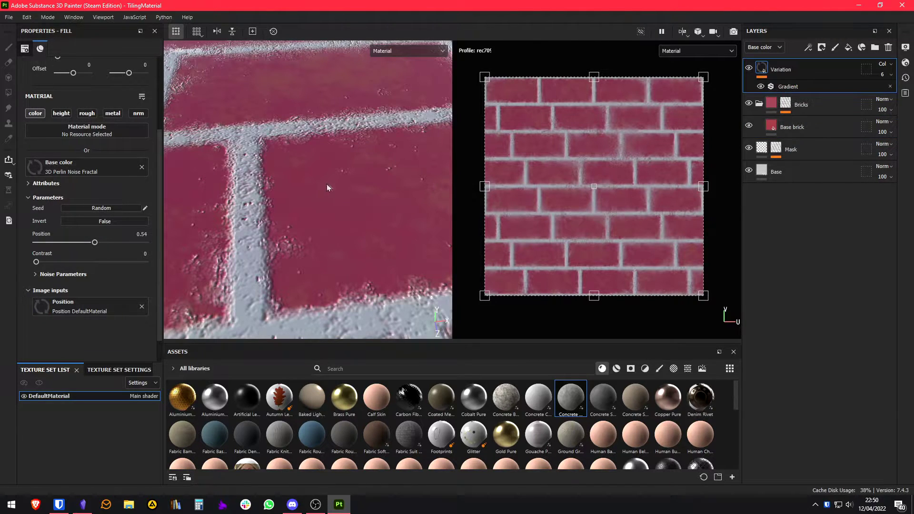
pyautogui.keyDown('alt'); pyautogui.moveTo(396, 59); pyautogui.dragTo(361, 118); pyautogui.keyUp('alt')
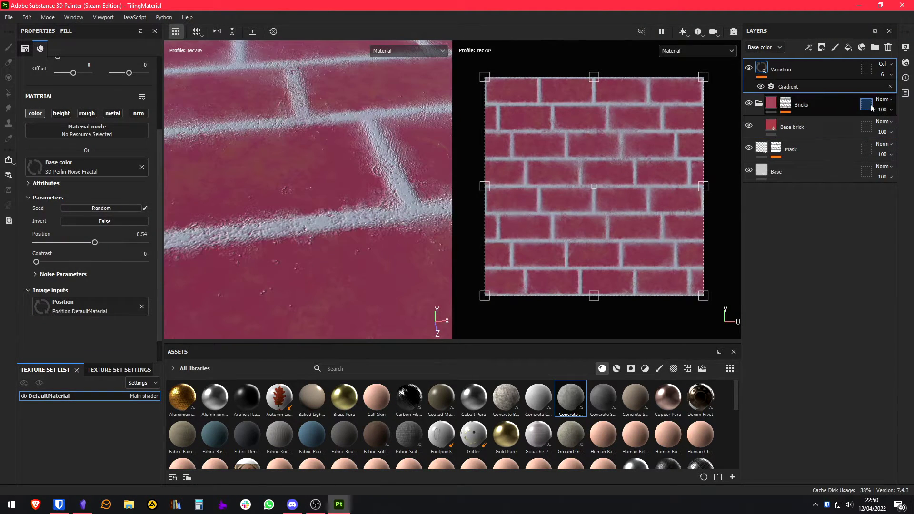
# Step: Duplicate the Base brick layer and rename the copy as Color 1
pyautogui.click(822, 126)
pyautogui.hotkey('ctrl', 'd')
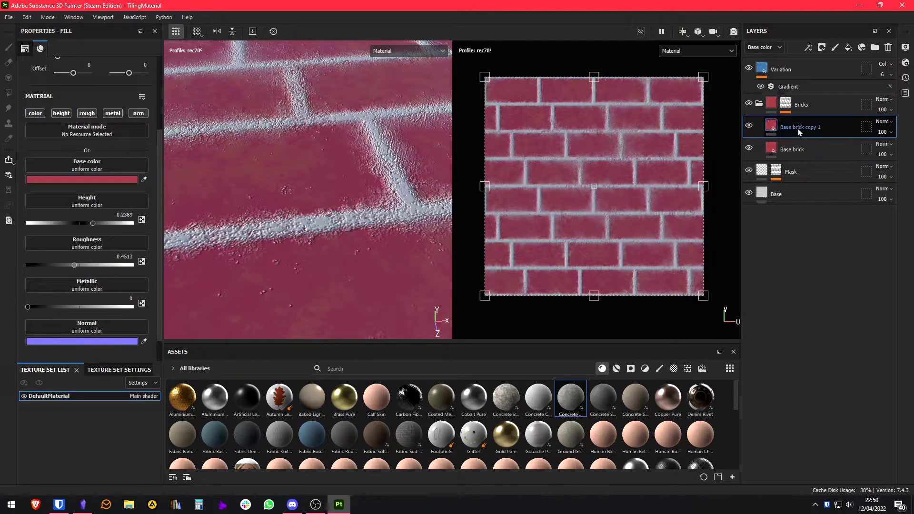
pyautogui.doubleClick(798, 127)
pyautogui.write('Color')
pyautogui.press('Return')
pyautogui.press('F2')
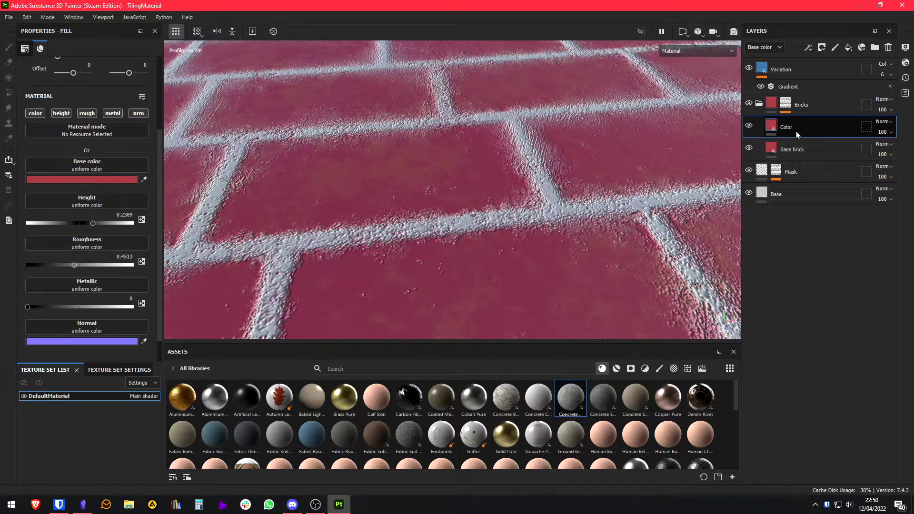
pyautogui.doubleClick(794, 130)
pyautogui.press('Return')
# Step: Change Color 1's base color to a burnt orange (A1502D)
pyautogui.click(91, 179)
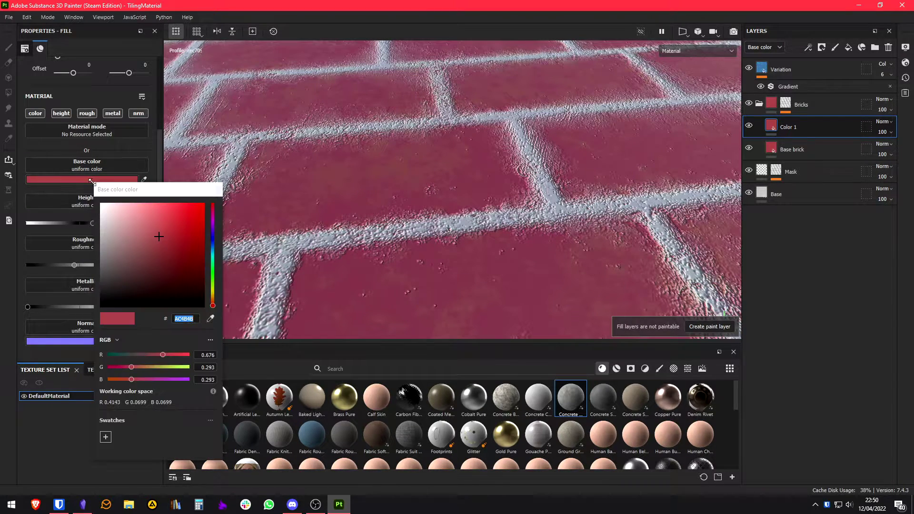
pyautogui.moveTo(163, 237)
pyautogui.mouseDown()
pyautogui.moveTo(173, 231)
pyautogui.moveTo(169, 247)
pyautogui.mouseUp()
pyautogui.moveTo(212, 305); pyautogui.dragTo(212, 302)
pyautogui.moveTo(180, 249); pyautogui.dragTo(195, 225)
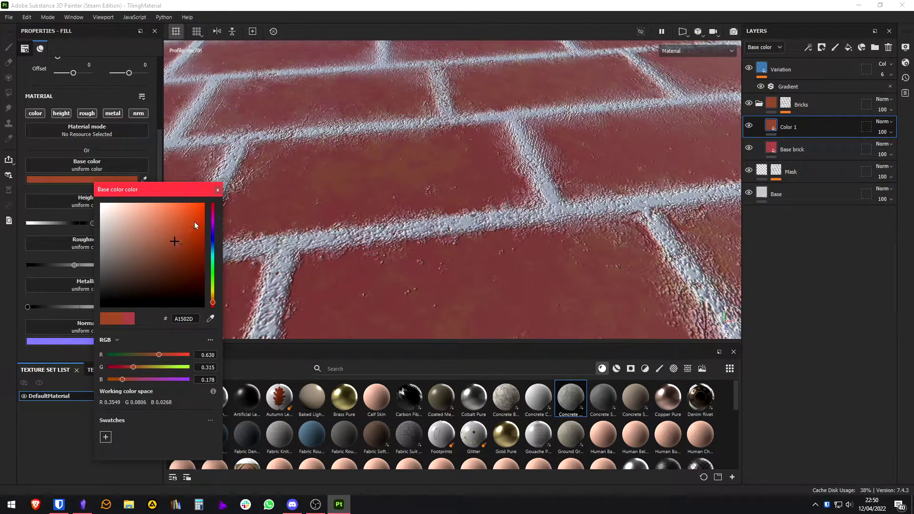
pyautogui.click(216, 192)
# Step: Add a black mask with a fill effect to the Color 1 layer and open its grayscale resource choice
pyautogui.rightClick(792, 128)
pyautogui.click(819, 20)
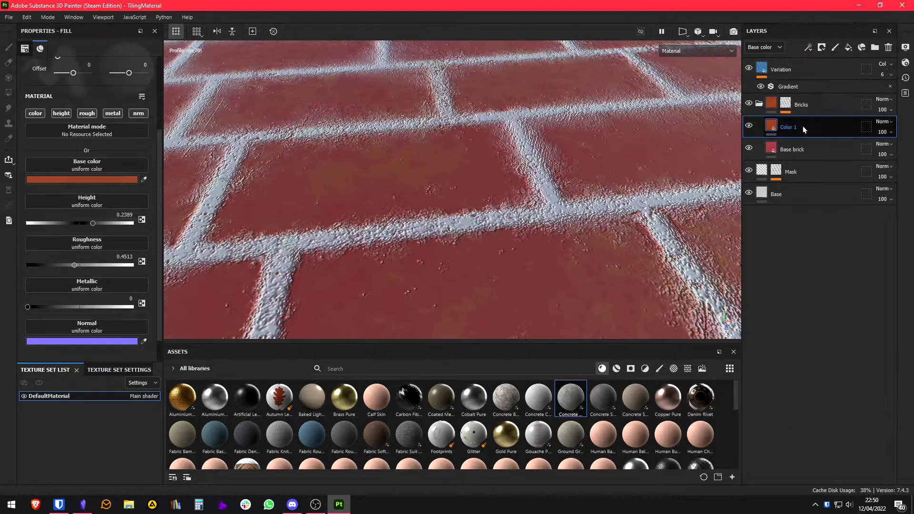
pyautogui.click(809, 48)
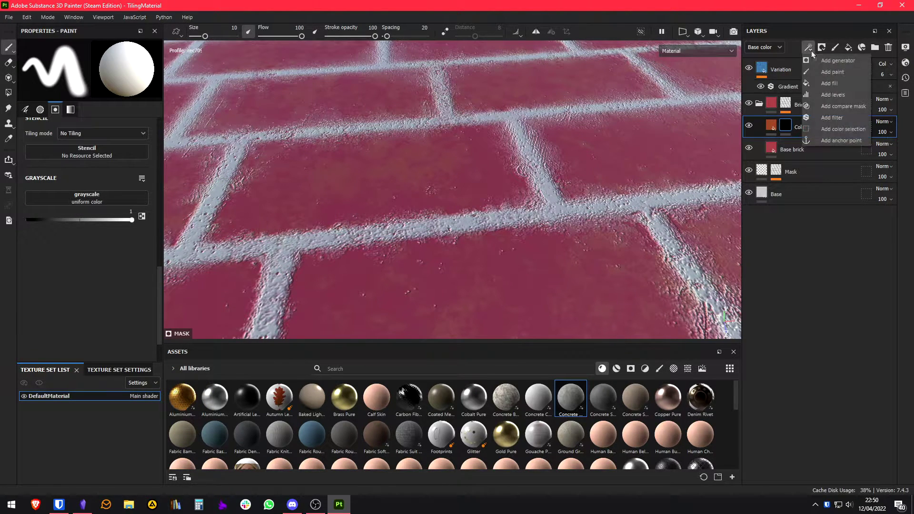
pyautogui.click(828, 84)
pyautogui.click(74, 119)
pyautogui.write('noise')
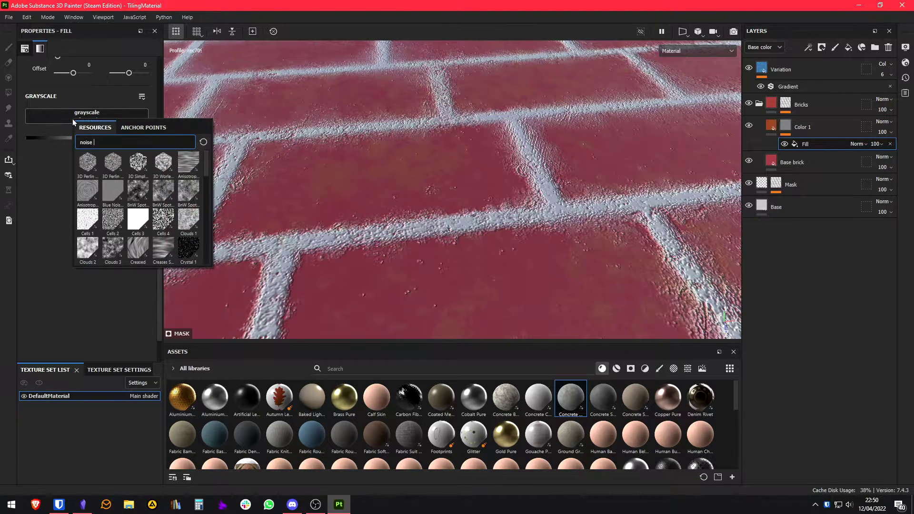
pyautogui.press('BackSpace')
pyautogui.press('BackSpace')
pyautogui.press('BackSpace')
pyautogui.press('BackSpace')
pyautogui.press('BackSpace')
pyautogui.press('BackSpace')
# Step: Search the resources for grunge and assign Grunge Cobweb to the Color 1 mask's fill
pyautogui.write('gr')
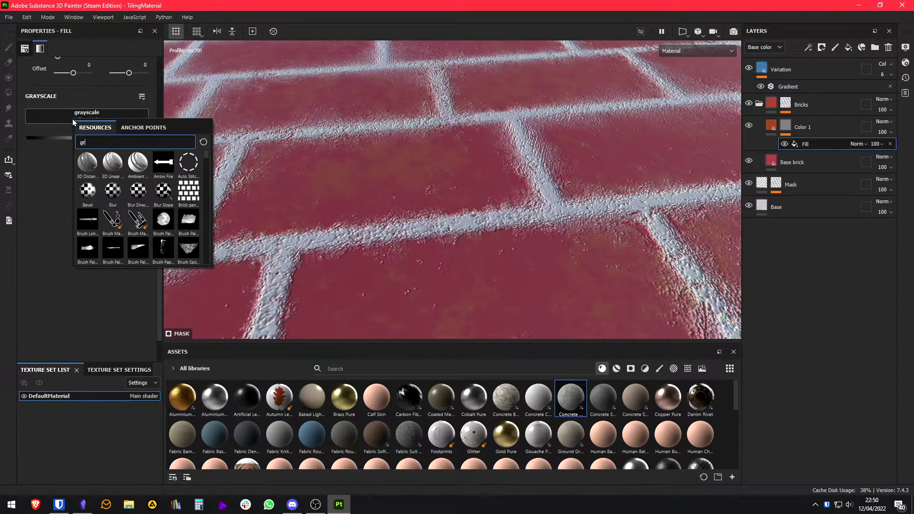
pyautogui.write('unge')
pyautogui.click(199, 166)
pyautogui.scroll(-3, 348, 159)
pyautogui.scroll(3, 323, 176)
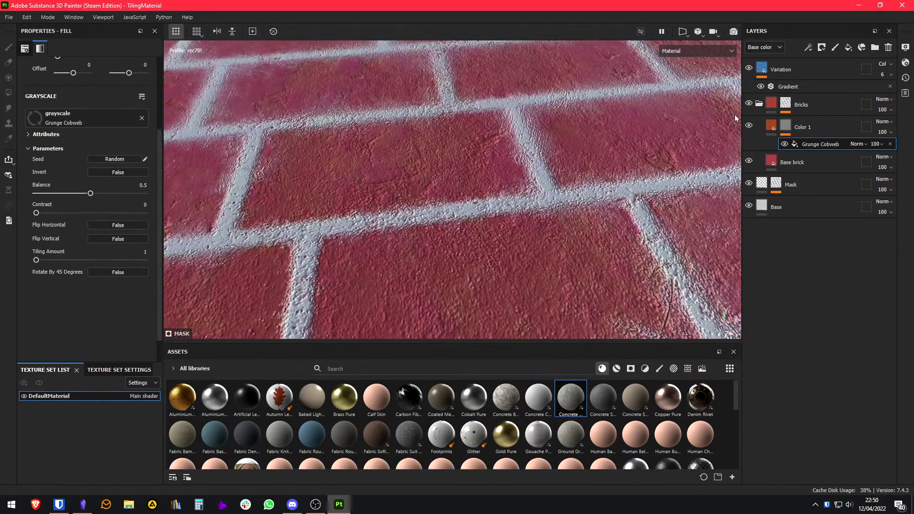
# Step: Disable the height, metallic, normal and roughness channels on Color 1, keeping only color
pyautogui.click(771, 126)
pyautogui.click(81, 114)
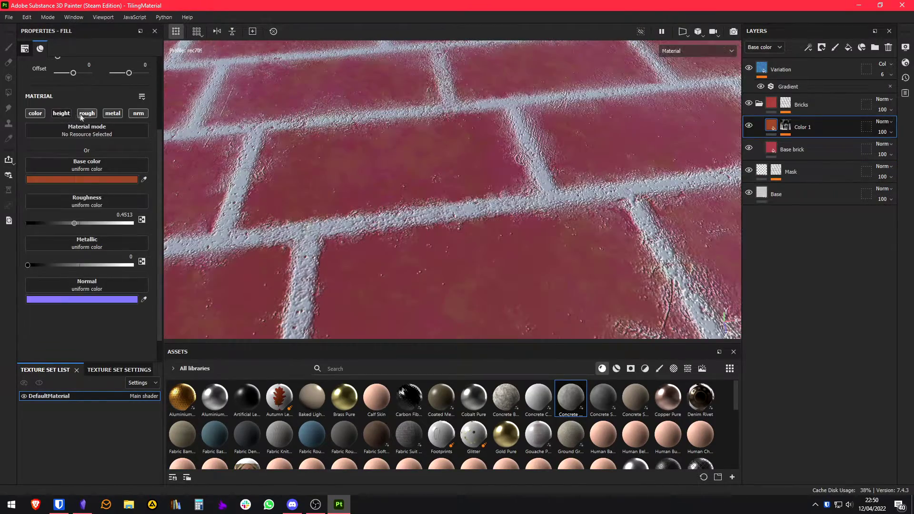
pyautogui.click(113, 113)
pyautogui.click(138, 113)
pyautogui.click(87, 113)
# Step: Display only the Base color channel in the viewport and inspect the brick colors up close
pyautogui.keyDown('alt'); pyautogui.moveTo(393, 205); pyautogui.dragTo(474, 184); pyautogui.keyUp('alt')
pyautogui.press('c')
pyautogui.press('c')
pyautogui.keyDown('alt'); pyautogui.moveTo(499, 230); pyautogui.dragTo(515, 205); pyautogui.keyUp('alt')
pyautogui.keyDown('alt'); pyautogui.moveTo(452, 230); pyautogui.dragTo(319, 230); pyautogui.keyUp('alt')
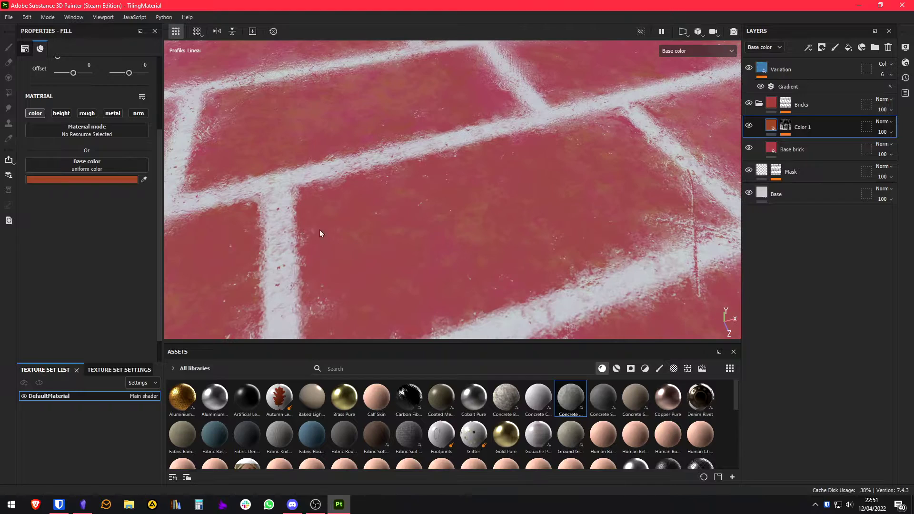
# Step: Change the Color 1 layer's base color to a more saturated orange and check it on the bricks
pyautogui.click(82, 180)
pyautogui.moveTo(186, 241)
pyautogui.mouseDown()
pyautogui.moveTo(199, 242)
pyautogui.moveTo(201, 228)
pyautogui.mouseUp()
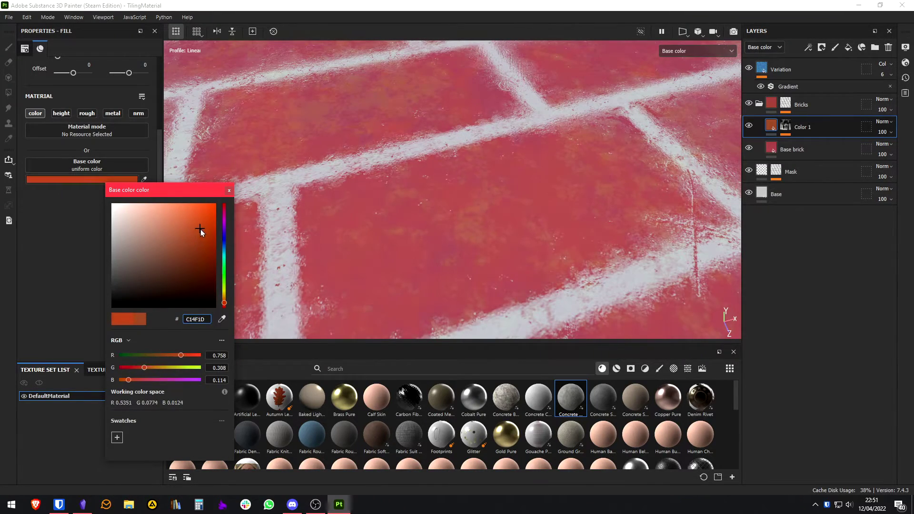
pyautogui.click(230, 191)
pyautogui.scroll(-5, 392, 179)
pyautogui.keyDown('alt'); pyautogui.moveTo(392, 179); pyautogui.dragTo(374, 198); pyautogui.keyUp('alt')
pyautogui.scroll(3, 392, 179)
# Step: Duplicate the Color 1 layer and set the copy's base color to the bright red-orange DA4200
pyautogui.click(774, 135)
pyautogui.hotkey('ctrl', 'd')
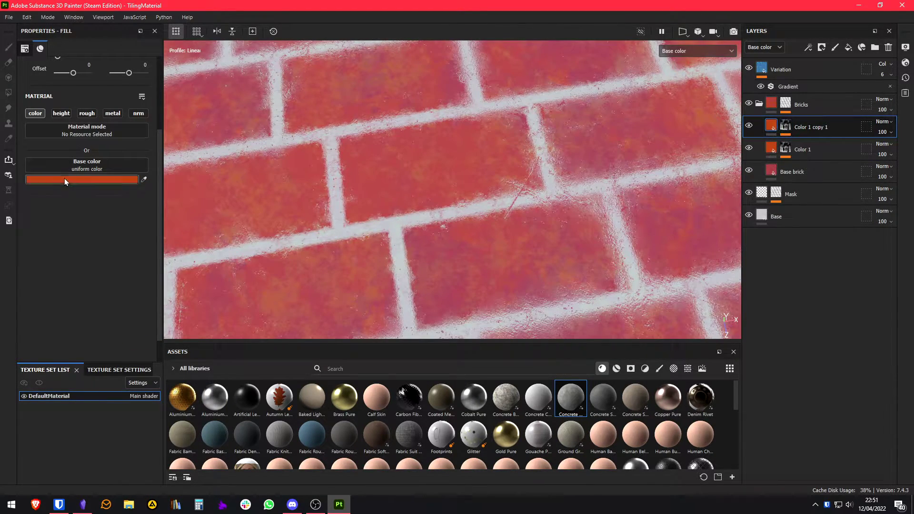
pyautogui.click(64, 179)
pyautogui.moveTo(166, 225)
pyautogui.mouseDown()
pyautogui.moveTo(170, 212)
pyautogui.moveTo(184, 215)
pyautogui.mouseUp()
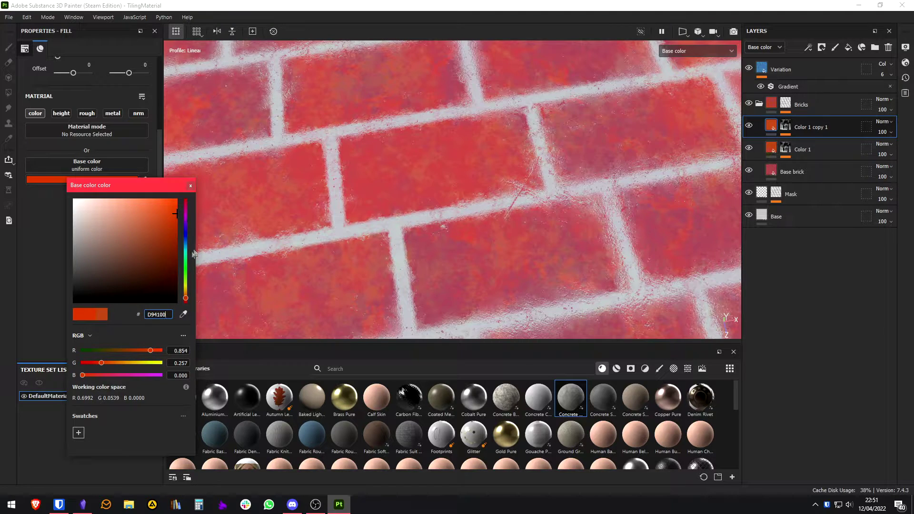
pyautogui.click(190, 186)
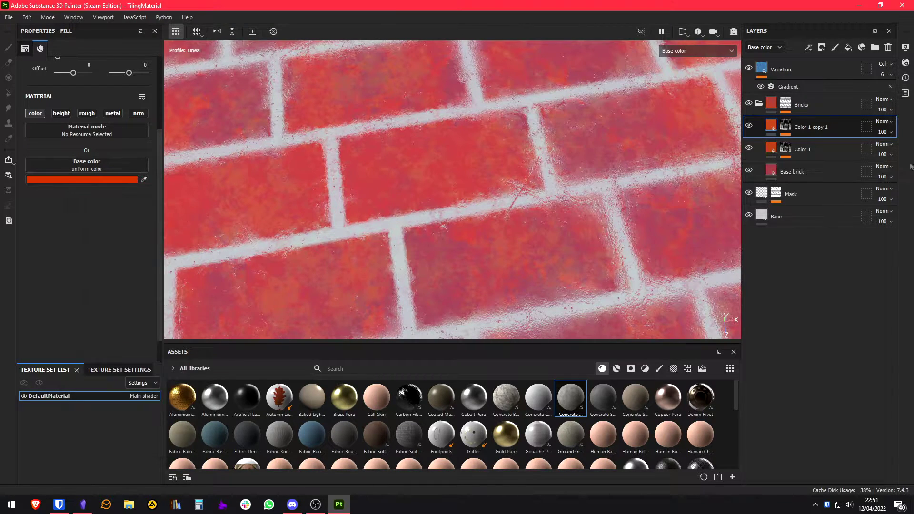
# Step: Replace the Grunge Cobweb resource in the Color 1 copy 1 mask's fill with Dirt Spots Hollow
pyautogui.click(793, 128)
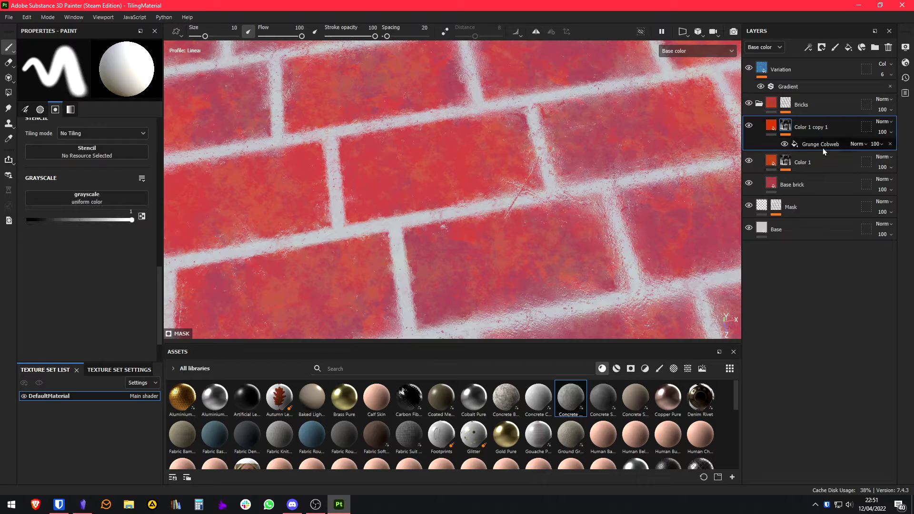
pyautogui.click(822, 145)
pyautogui.click(76, 121)
pyautogui.click(122, 195)
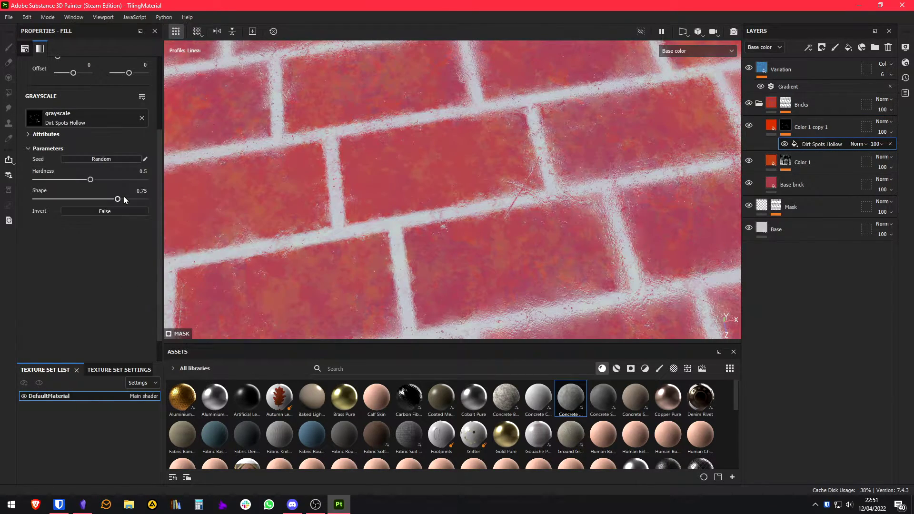
pyautogui.scroll(3, 90, 178)
pyautogui.scroll(5, 438, 208)
pyautogui.keyDown('alt'); pyautogui.moveTo(438, 209); pyautogui.dragTo(361, 192); pyautogui.keyUp('alt')
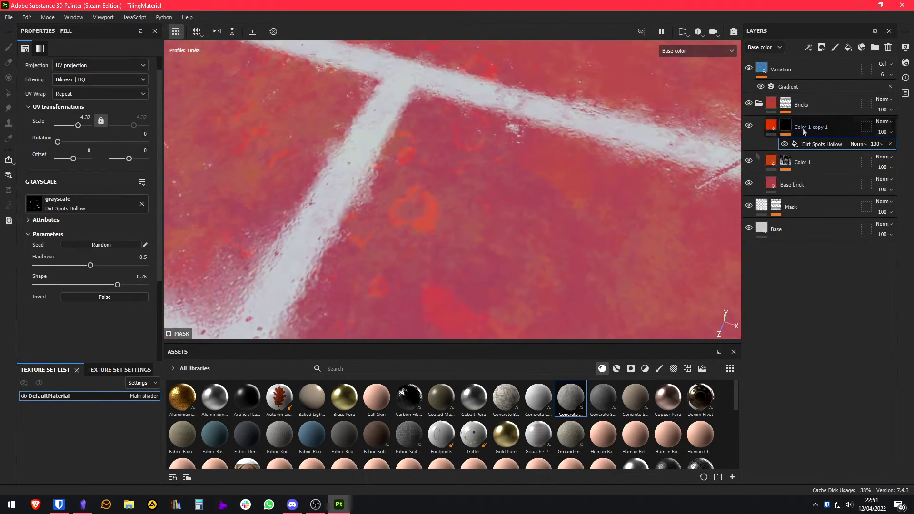
# Step: Add a second fill to the Color 1 copy 1 mask, search for grunge and assign Grunge Cracked Deep to it
pyautogui.click(821, 48)
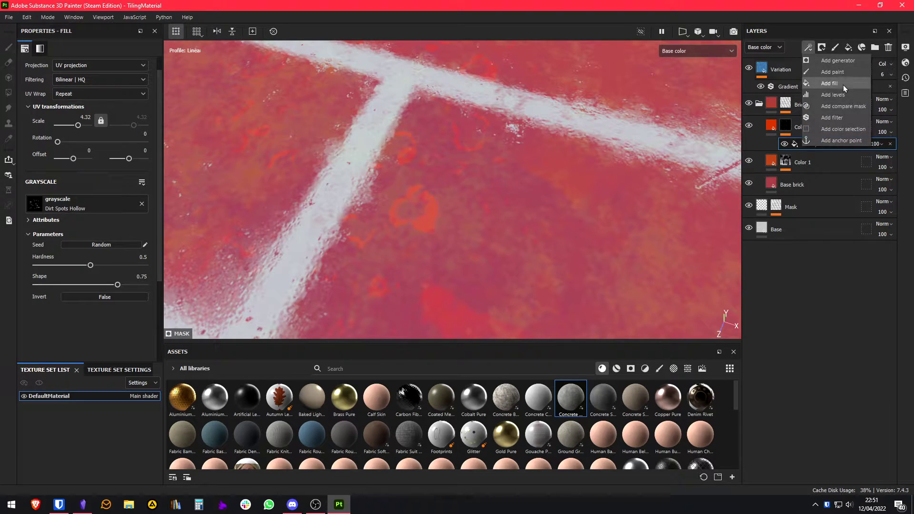
pyautogui.click(843, 84)
pyautogui.click(62, 204)
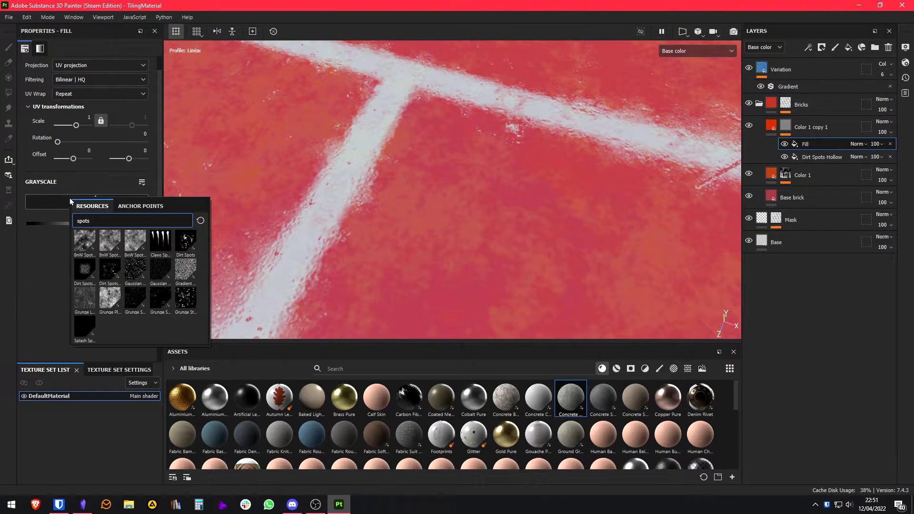
pyautogui.press('BackSpace')
pyautogui.press('BackSpace')
pyautogui.press('BackSpace')
pyautogui.press('BackSpace')
pyautogui.press('BackSpace')
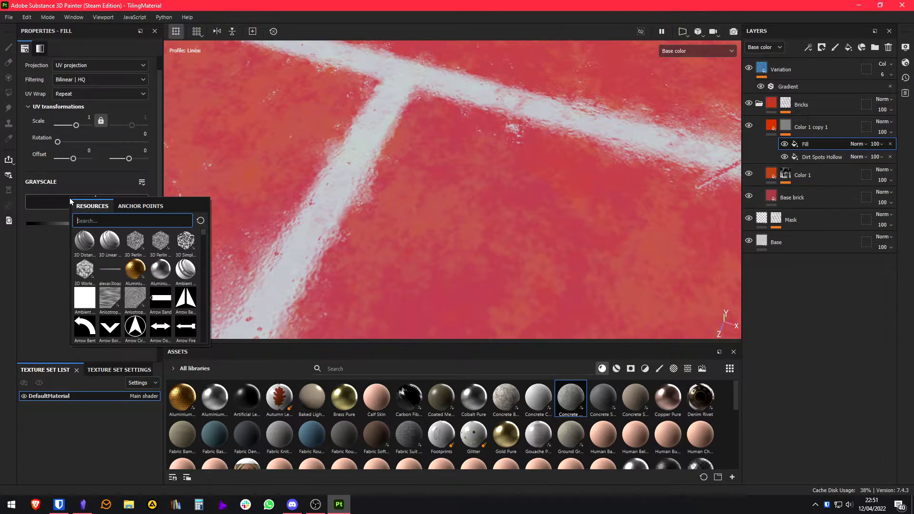
pyautogui.write('grunge')
pyautogui.click(85, 296)
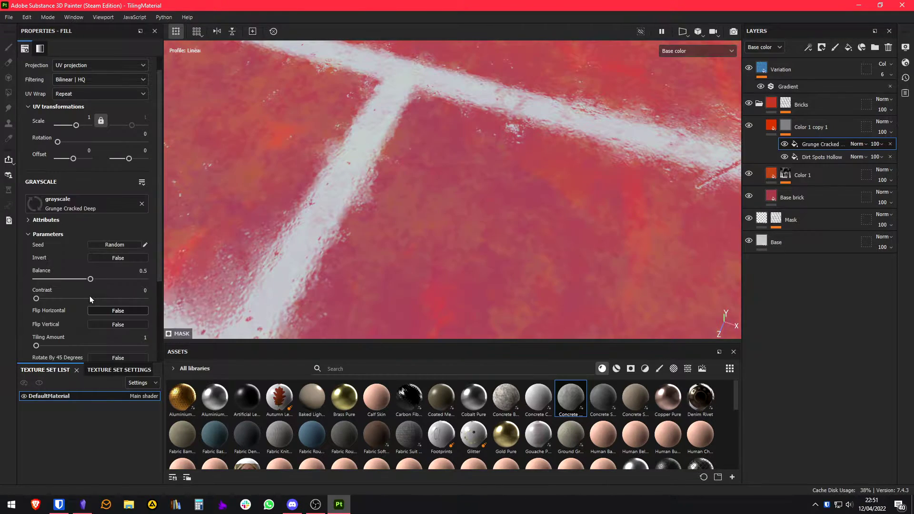
# Step: Set the Grunge Cracked Deep fill's blend mode to Multiply and check the base color across the bricks
pyautogui.press('m')
pyautogui.keyDown('alt'); pyautogui.moveTo(510, 215); pyautogui.dragTo(596, 210); pyautogui.keyUp('alt')
pyautogui.press('m')
pyautogui.press('c')
pyautogui.press('c')
pyautogui.keyDown('alt'); pyautogui.moveTo(490, 275); pyautogui.dragTo(518, 153, button='middle'); pyautogui.keyUp('alt')
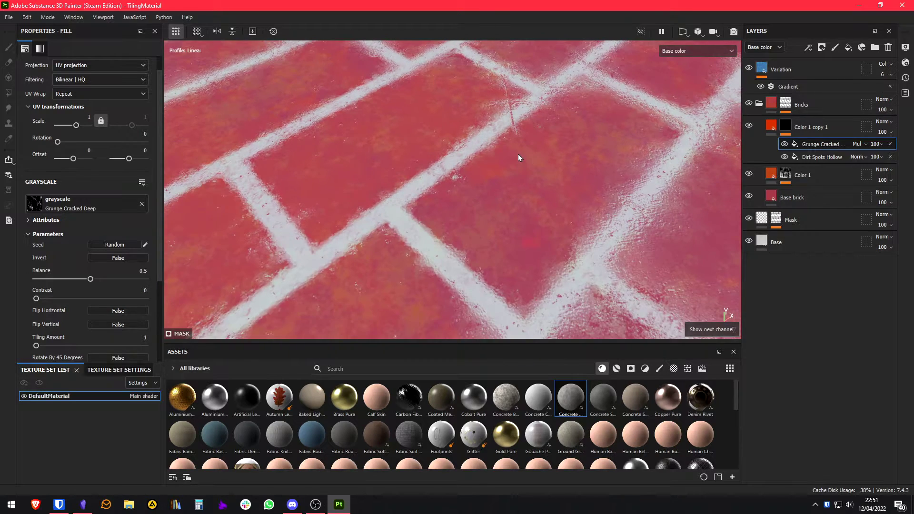
pyautogui.keyDown('alt'); pyautogui.moveTo(518, 153); pyautogui.dragTo(457, 202); pyautogui.keyUp('alt')
pyautogui.keyDown('alt'); pyautogui.moveTo(457, 202); pyautogui.dragTo(431, 238, button='middle'); pyautogui.keyUp('alt')
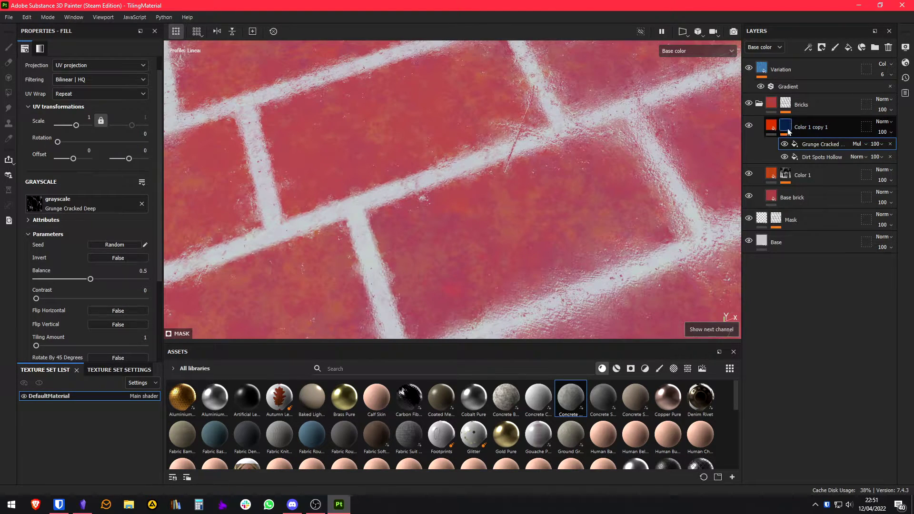
# Step: Duplicate the Color 1 copy 1 layer and set the new copy's base color to C1917C
pyautogui.click(799, 126)
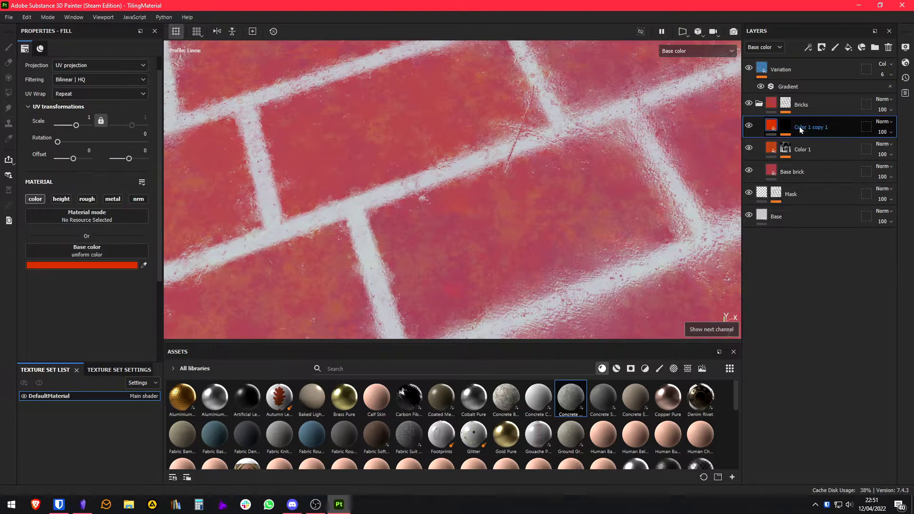
pyautogui.click(817, 147)
pyautogui.click(821, 133)
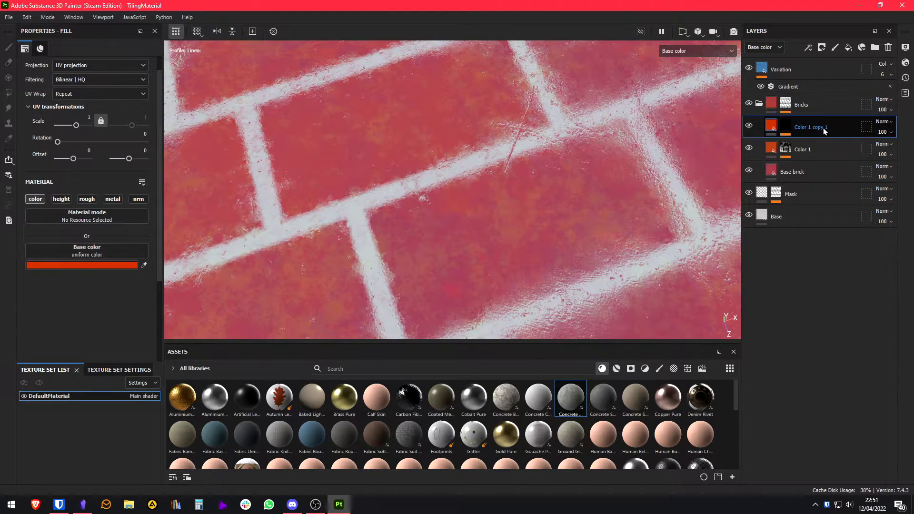
pyautogui.hotkey('ctrl', 'd')
pyautogui.click(110, 265)
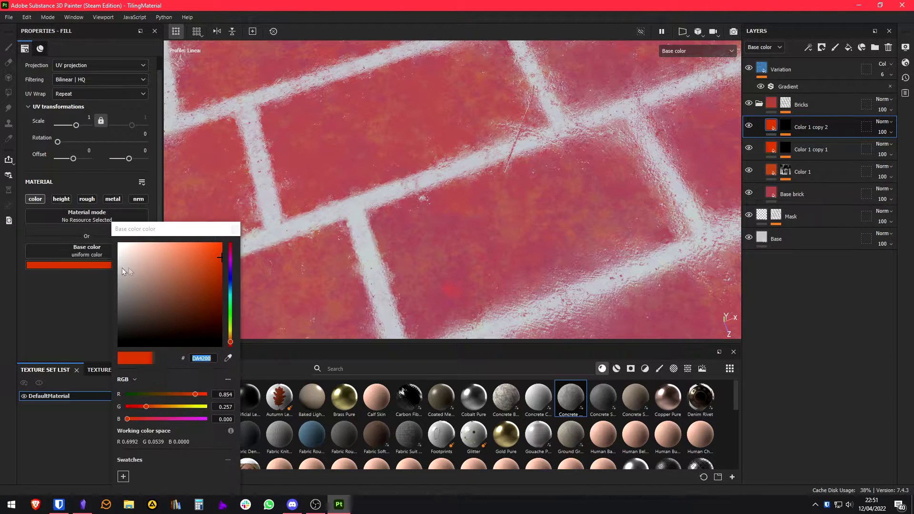
pyautogui.moveTo(206, 262); pyautogui.dragTo(154, 267)
pyautogui.click(286, 235)
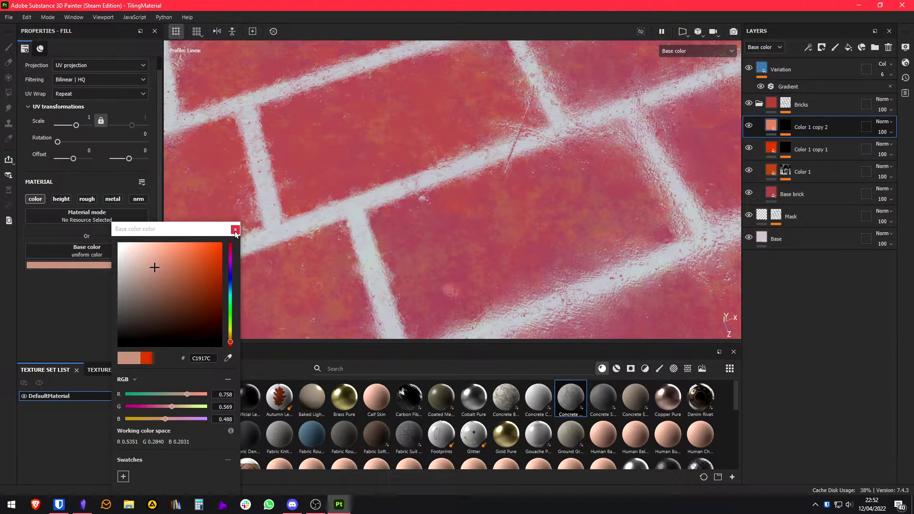
pyautogui.click(235, 230)
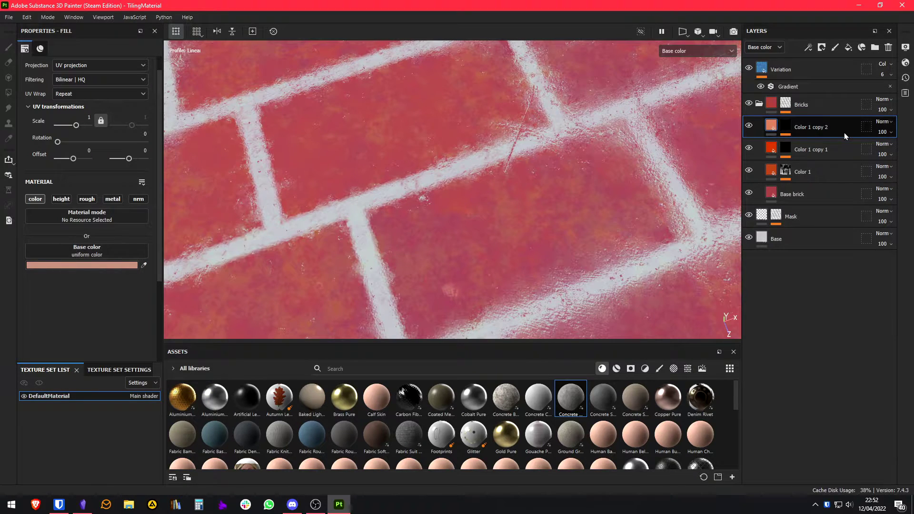
# Step: Shift the Color 1 copy 2 base color's hue and saturation to a muted dusty pink
pyautogui.click(93, 269)
pyautogui.click(215, 348)
pyautogui.moveTo(129, 274); pyautogui.dragTo(122, 277)
pyautogui.click(220, 230)
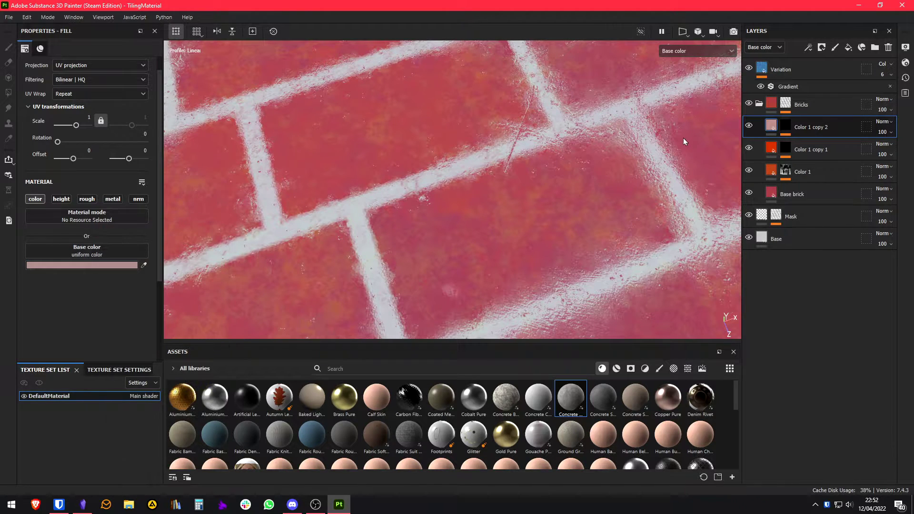
# Step: Remove the Grunge Cracked Deep fill from the Color 1 copy 2 mask
pyautogui.click(785, 127)
pyautogui.click(806, 145)
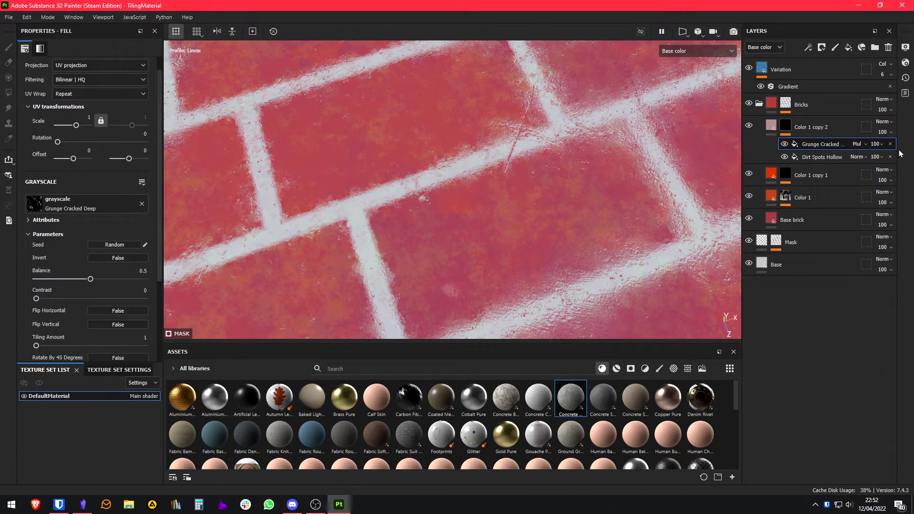
pyautogui.click(890, 144)
# Step: Replace Dirt Spots Hollow in the Color 1 copy 2 mask's fill with Grunge Paint Scratched
pyautogui.click(820, 144)
pyautogui.click(89, 210)
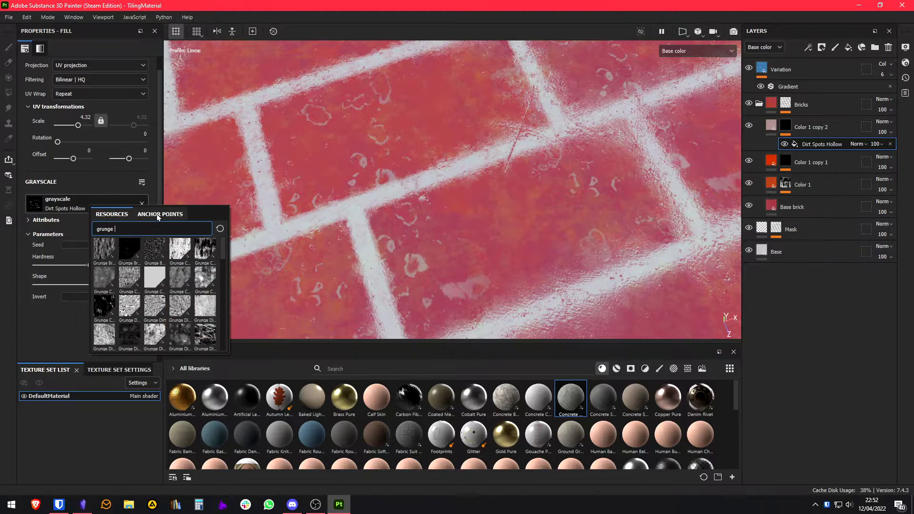
pyautogui.scroll(-5, 180, 266)
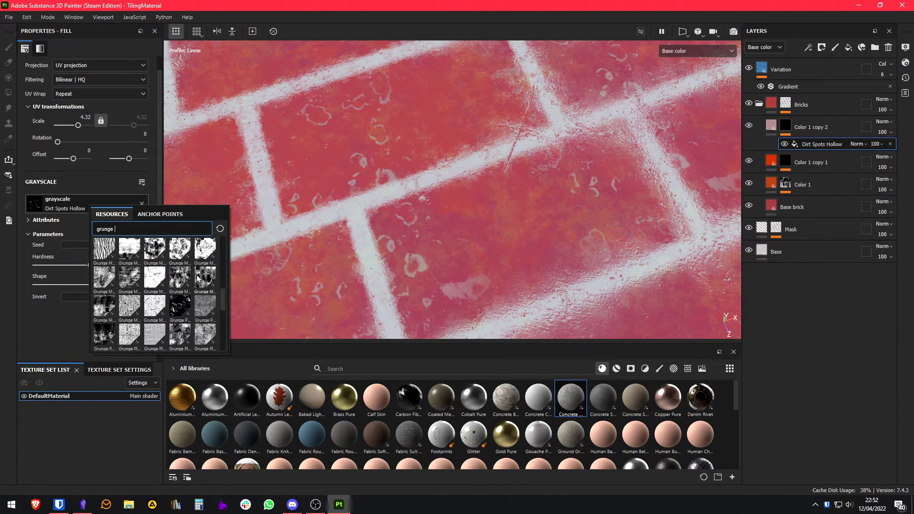
pyautogui.moveTo(201, 315)
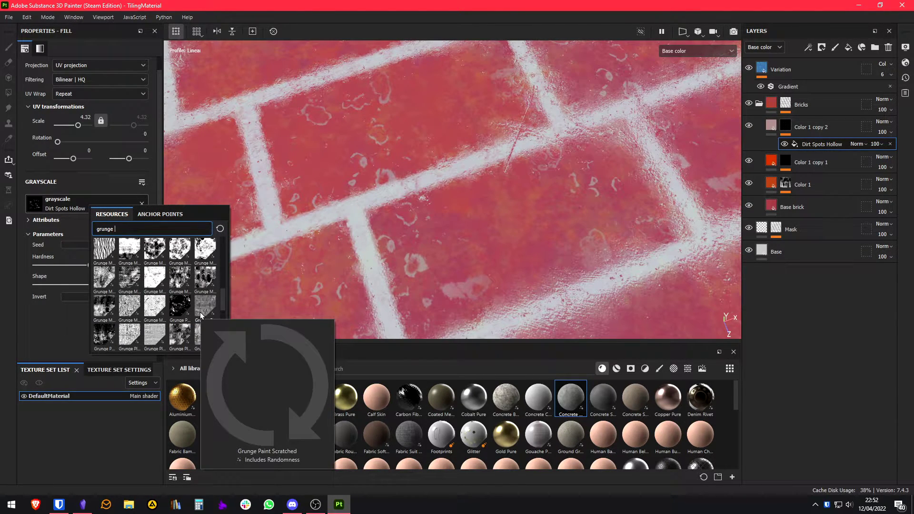
pyautogui.click(200, 315)
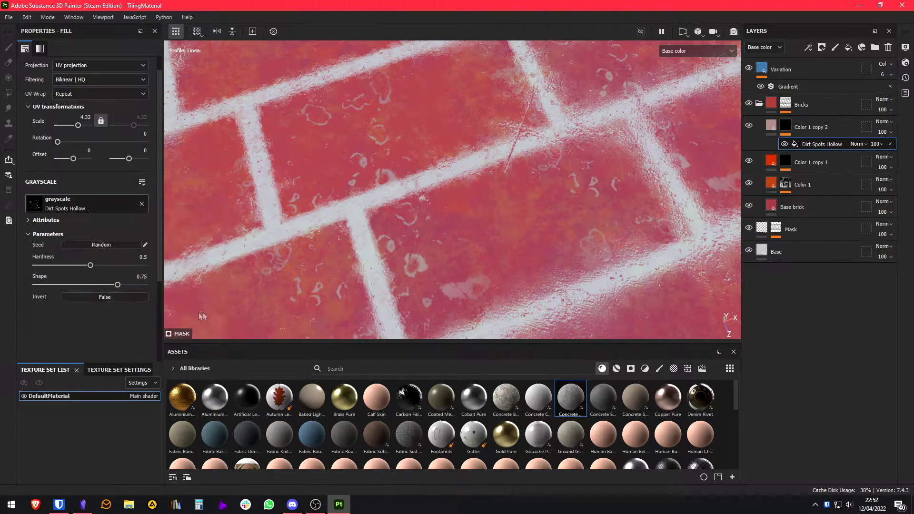
pyautogui.moveTo(368, 228)
pyautogui.keyDown('alt'); pyautogui.mouseDown(button='right')
pyautogui.moveTo(383, 212)
pyautogui.moveTo(354, 201)
pyautogui.mouseUp(button='right'); pyautogui.keyUp('alt')
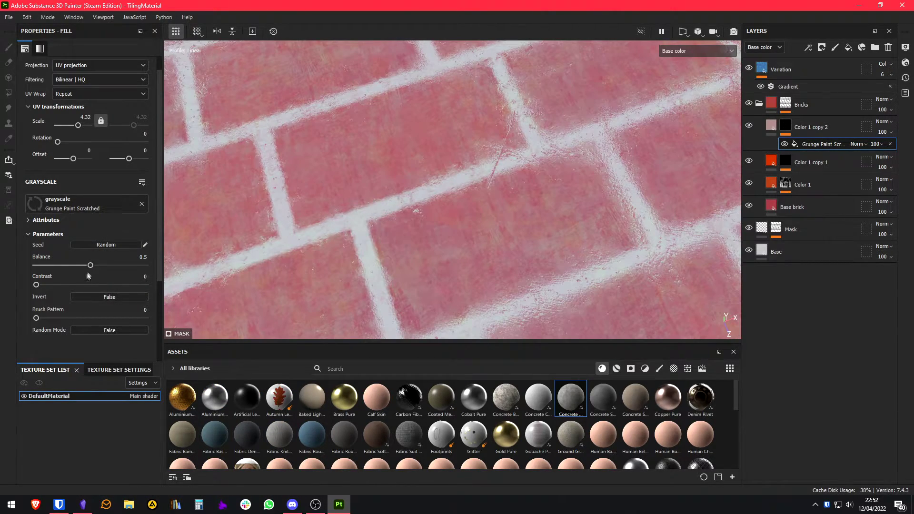
# Step: Set the Grunge Paint Scratched balance to 0.22 and contrast to 0.06
pyautogui.moveTo(90, 265); pyautogui.dragTo(66, 270)
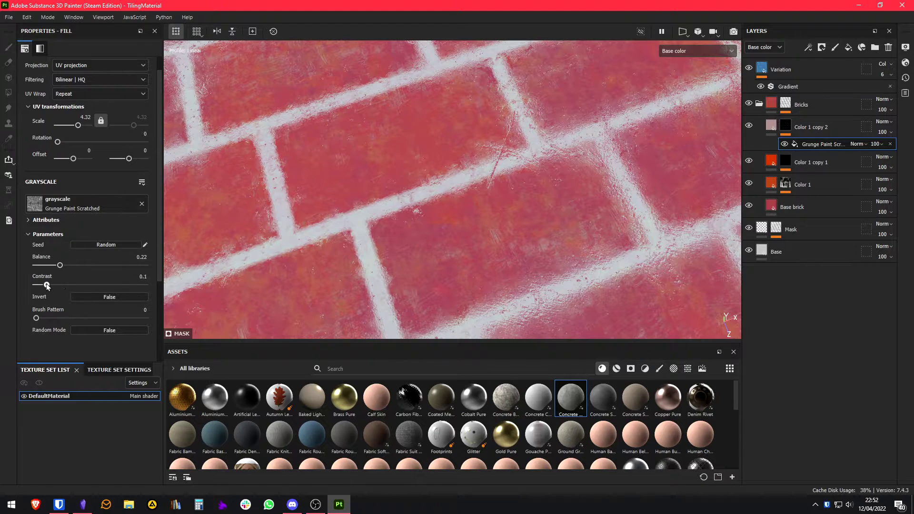
pyautogui.moveTo(56, 286); pyautogui.dragTo(41, 292)
pyautogui.scroll(-5, 371, 219)
# Step: Inspect the bricks from several angles with the full material, and up close with only the Base color channel
pyautogui.press('m')
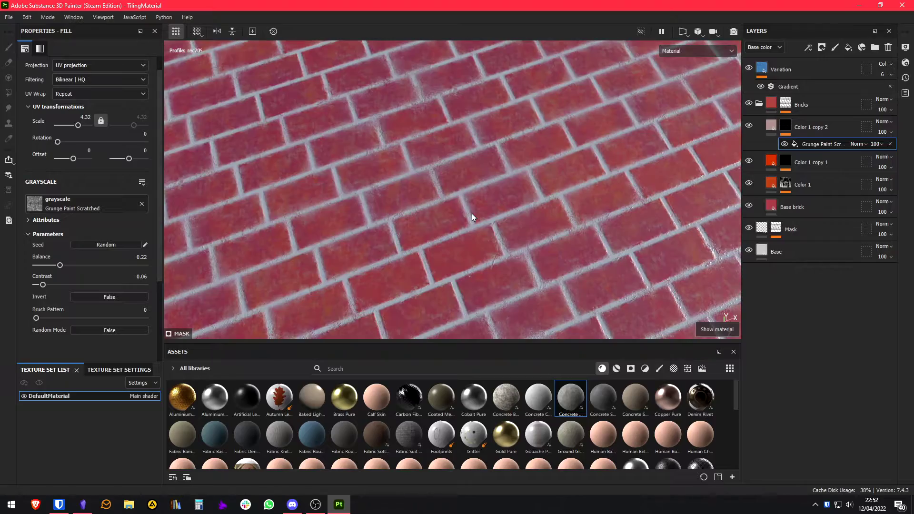
pyautogui.keyDown('alt'); pyautogui.moveTo(476, 214); pyautogui.dragTo(456, 167); pyautogui.keyUp('alt')
pyautogui.keyDown('shift'); pyautogui.moveTo(456, 166); pyautogui.dragTo(408, 166, button='right'); pyautogui.keyUp('shift')
pyautogui.keyDown('alt'); pyautogui.moveTo(407, 166); pyautogui.dragTo(359, 193); pyautogui.keyUp('alt')
pyautogui.keyDown('shift'); pyautogui.moveTo(358, 194); pyautogui.dragTo(382, 192, button='right'); pyautogui.keyUp('shift')
pyautogui.scroll(5, 376, 196)
pyautogui.press('c')
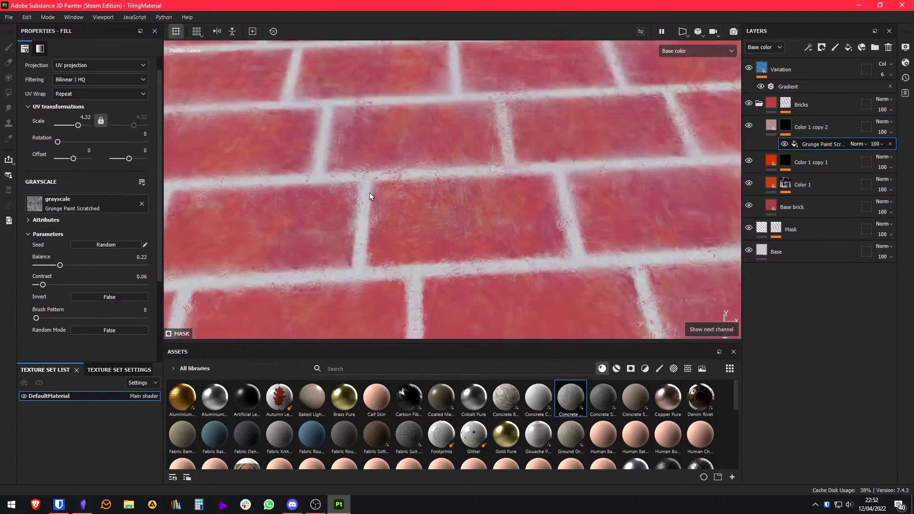
pyautogui.moveTo(369, 198)
pyautogui.keyDown('alt'); pyautogui.mouseDown()
pyautogui.moveTo(320, 180)
pyautogui.moveTo(357, 187)
pyautogui.mouseUp(); pyautogui.keyUp('alt')
# Step: Duplicate the Color 1 copy 2 layer and remove the Grunge Paint Scratched fill from the new copy's mask
pyautogui.click(783, 129)
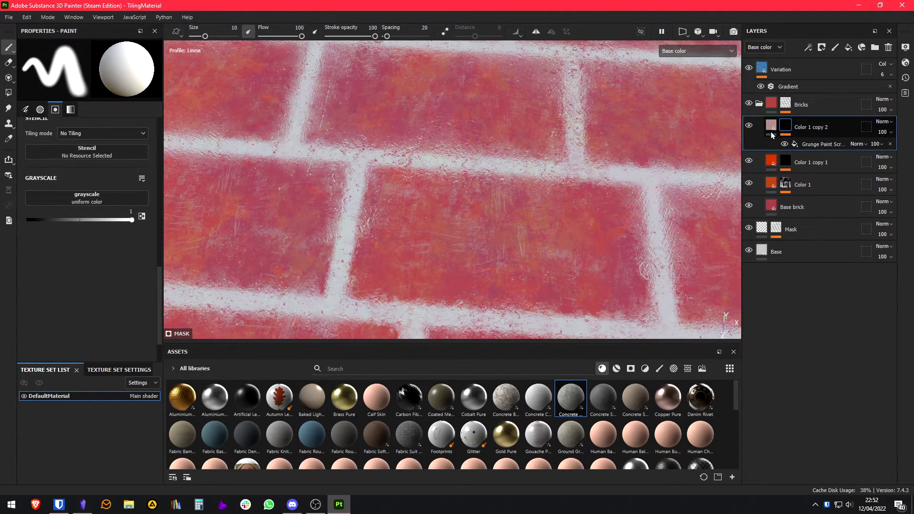
pyautogui.click(770, 132)
pyautogui.hotkey('ctrl', 'd')
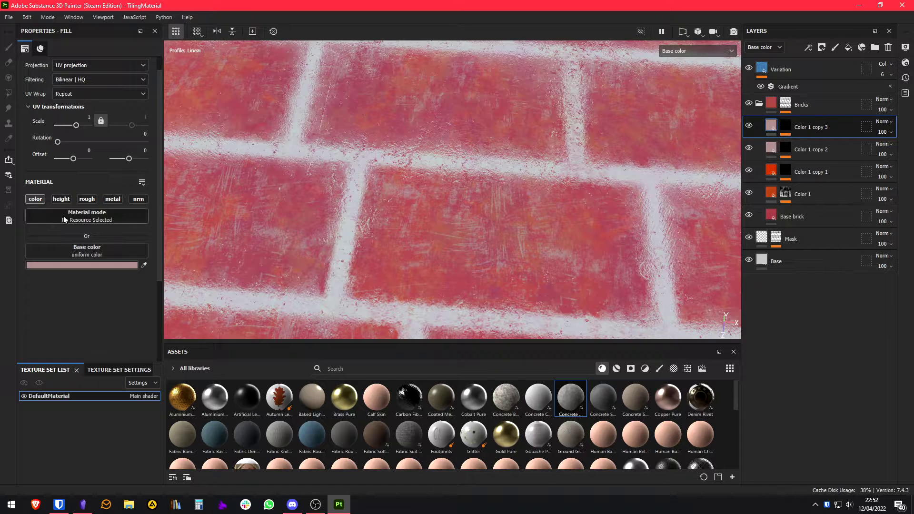
pyautogui.click(785, 126)
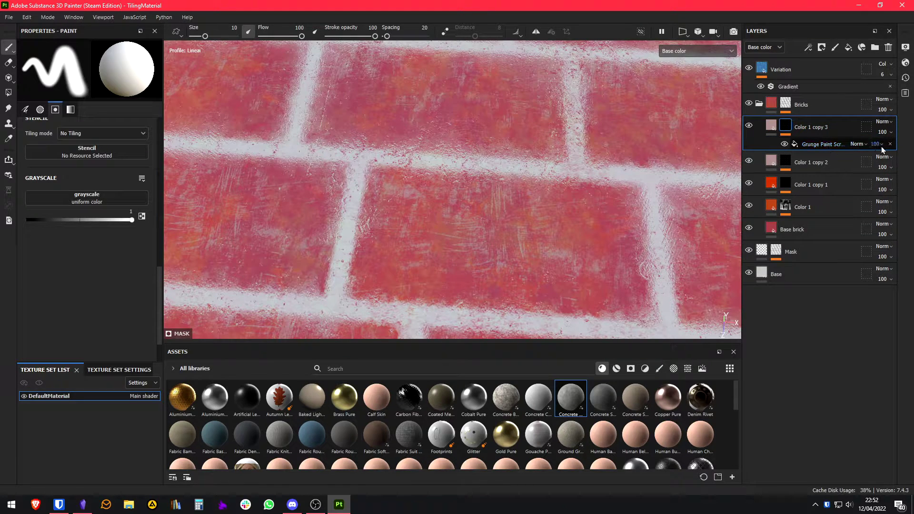
pyautogui.click(890, 143)
pyautogui.click(772, 126)
pyautogui.scroll(2, 556, 233)
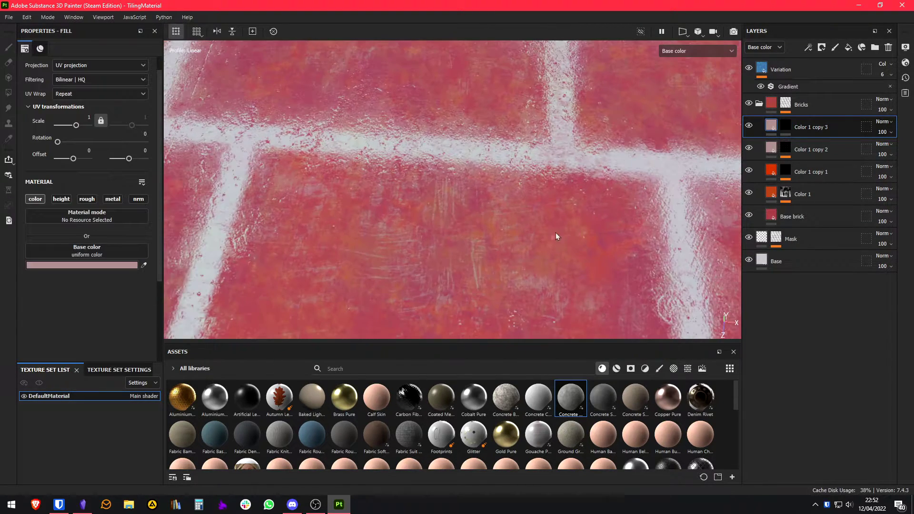
pyautogui.scroll(2, 555, 233)
# Step: Search for spots, assign Grunge Spots Dirty as the paint grayscale for the Color 1 copy 3 mask, and display that mask alone
pyautogui.click(786, 126)
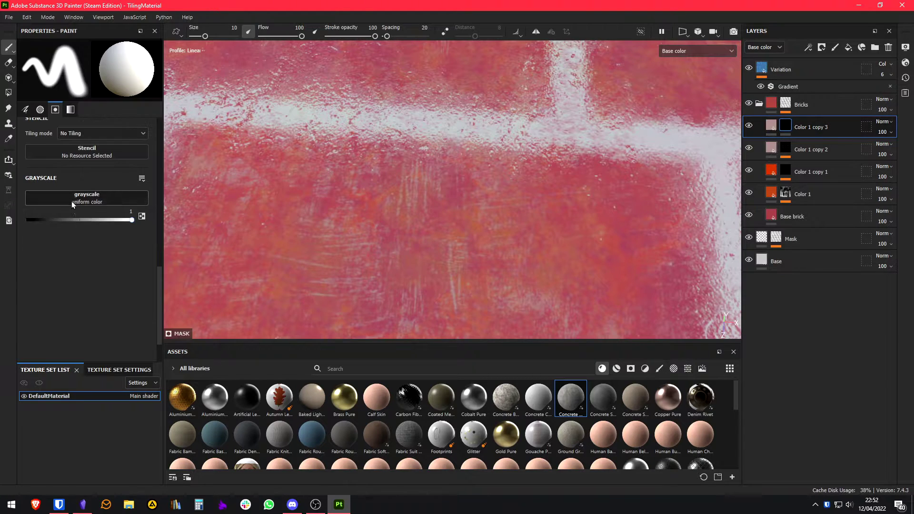
pyautogui.click(73, 202)
pyautogui.write('spots')
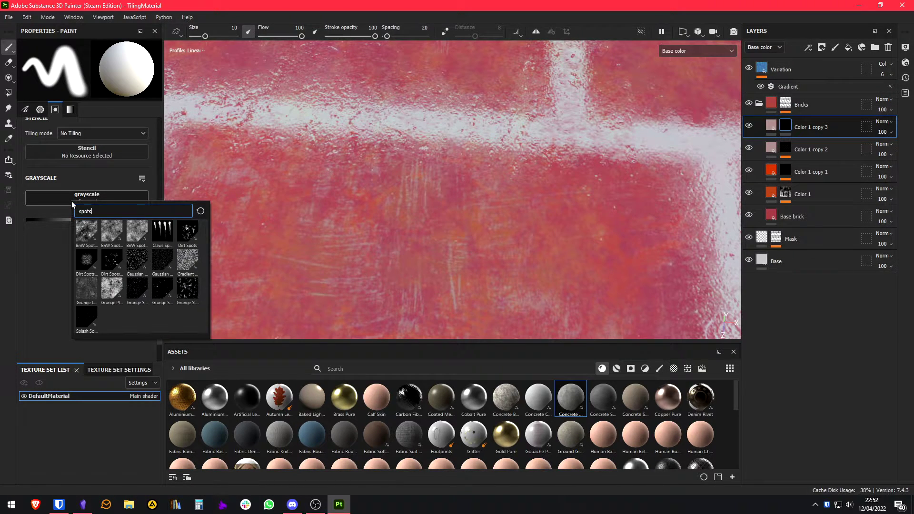
pyautogui.click(167, 297)
pyautogui.scroll(-3, 467, 221)
pyautogui.keyDown('alt'); pyautogui.click(787, 127); pyautogui.keyUp('alt')
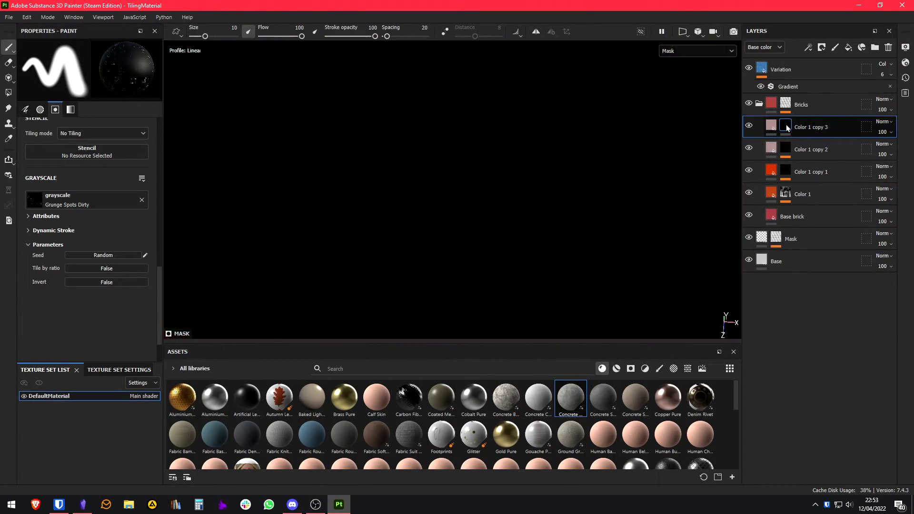
# Step: Add a fill to the Color 1 copy 3 mask, search for spots, and assign Grunge Spots Dirty as its grayscale
pyautogui.scroll(-2, 488, 193)
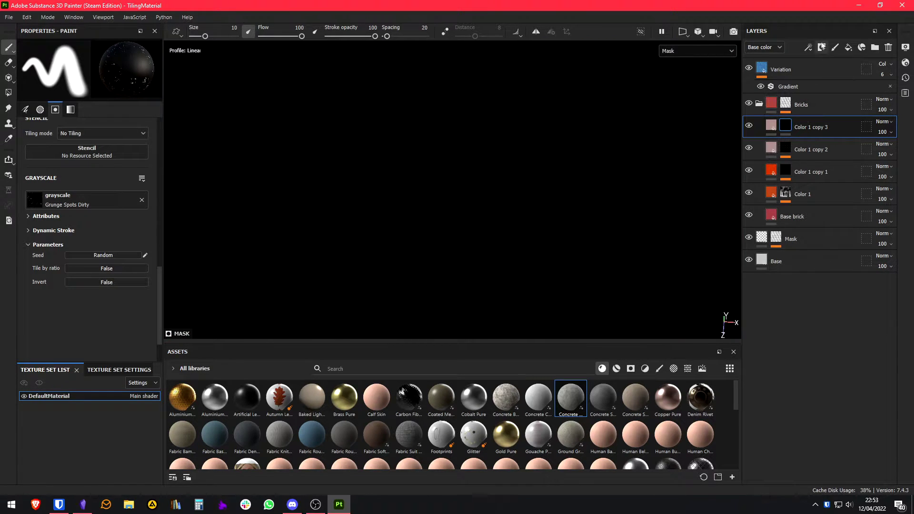
pyautogui.click(807, 47)
pyautogui.click(822, 73)
pyautogui.click(87, 204)
pyautogui.write('spots')
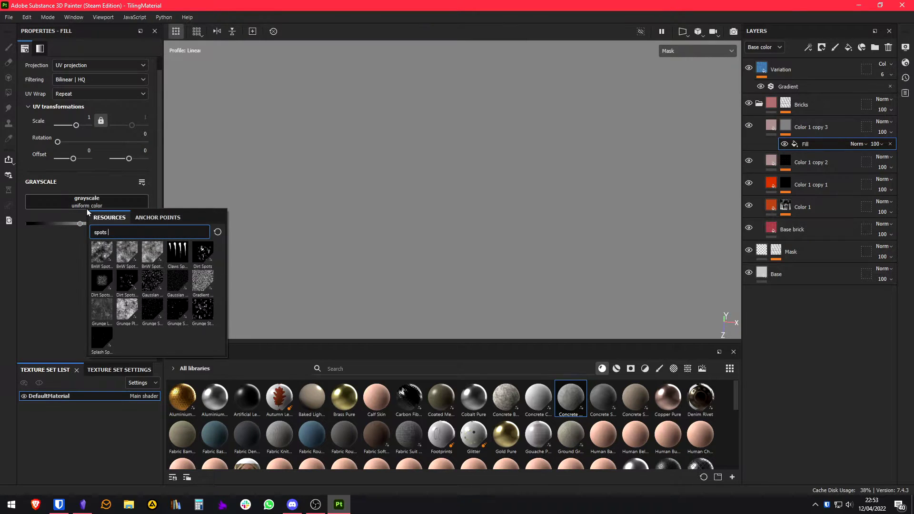
pyautogui.click(174, 305)
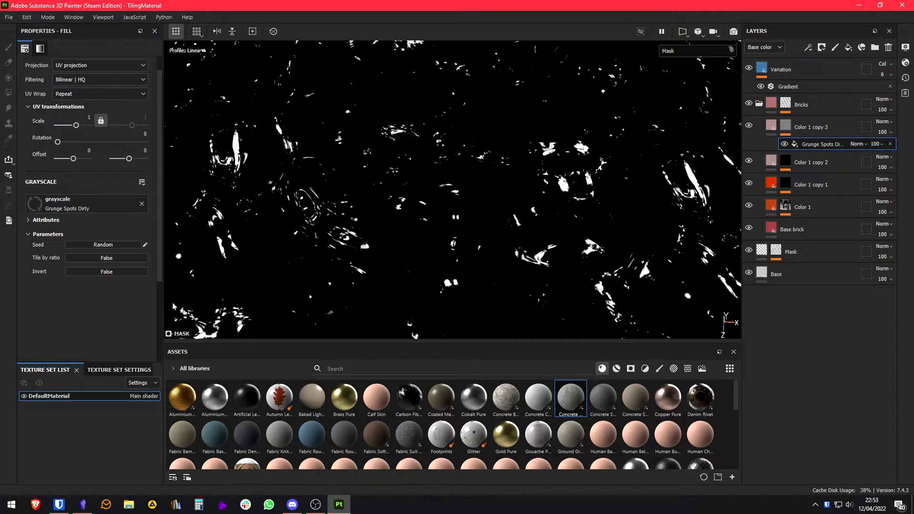
# Step: Try Splash Spots and Grunge Stains Spots as the mask fill's grayscale, and settle on Gaussian Spots 2
pyautogui.click(85, 203)
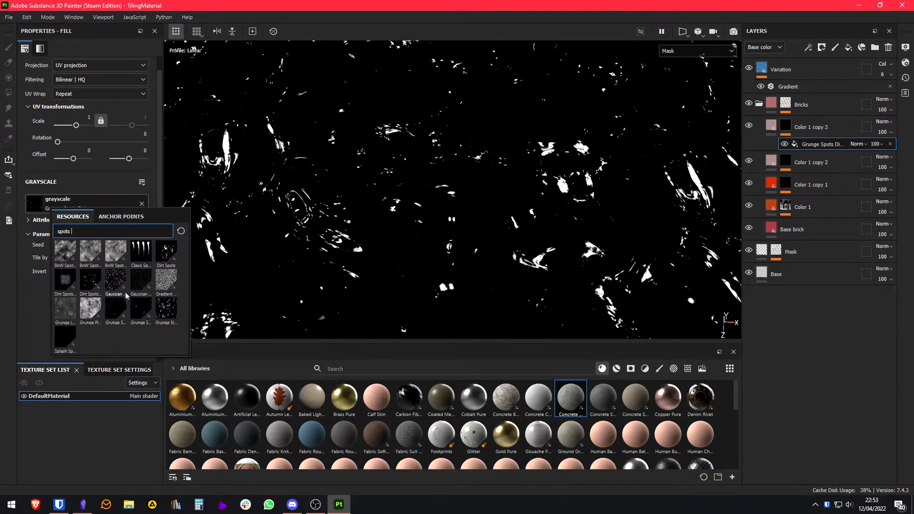
pyautogui.click(65, 338)
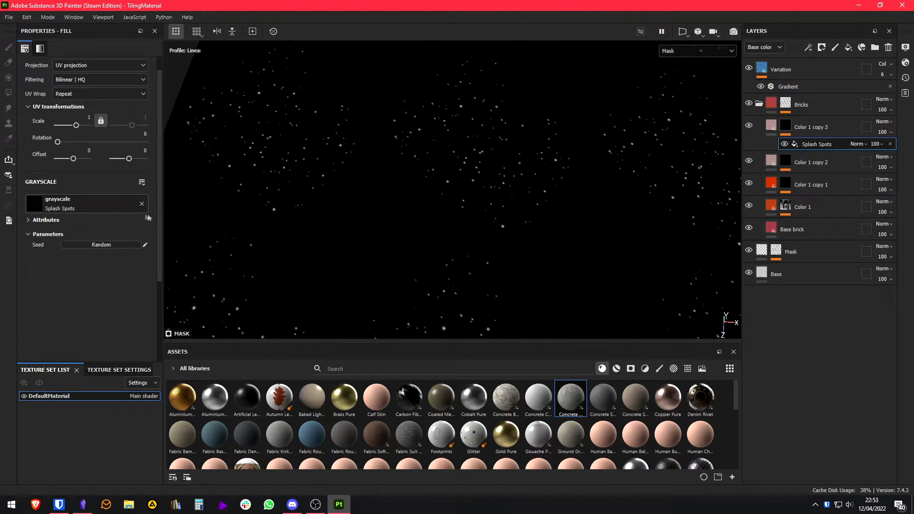
pyautogui.click(125, 209)
pyautogui.click(238, 306)
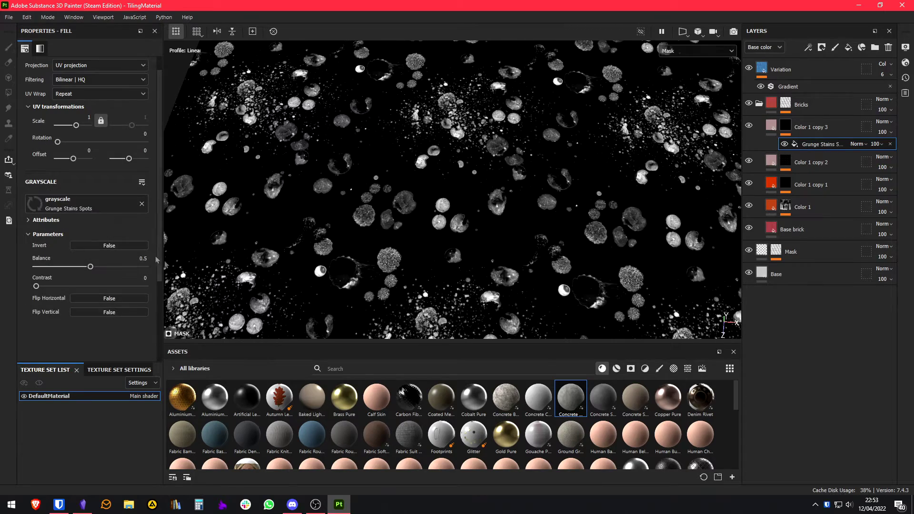
pyautogui.click(99, 206)
pyautogui.click(181, 279)
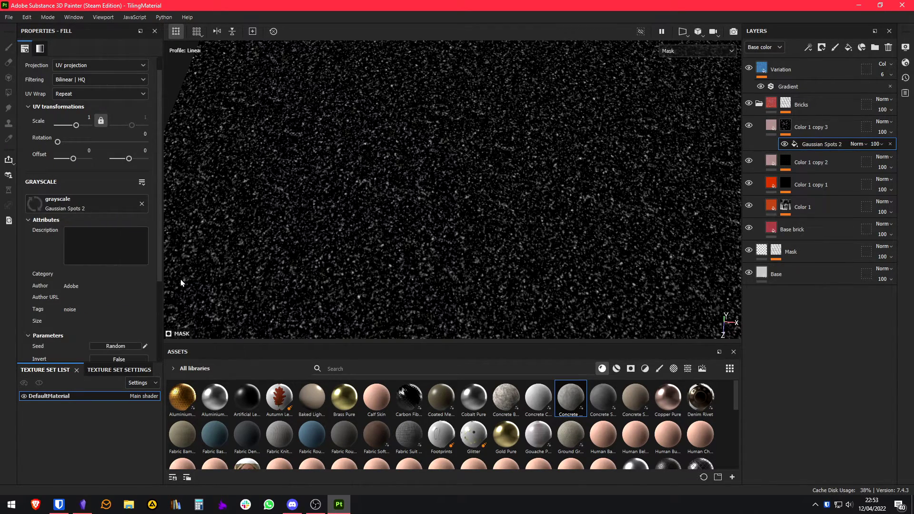
# Step: Set the Gaussian Spots 2 balance to 0.21 and return the viewport to the full material display
pyautogui.scroll(-2, 118, 261)
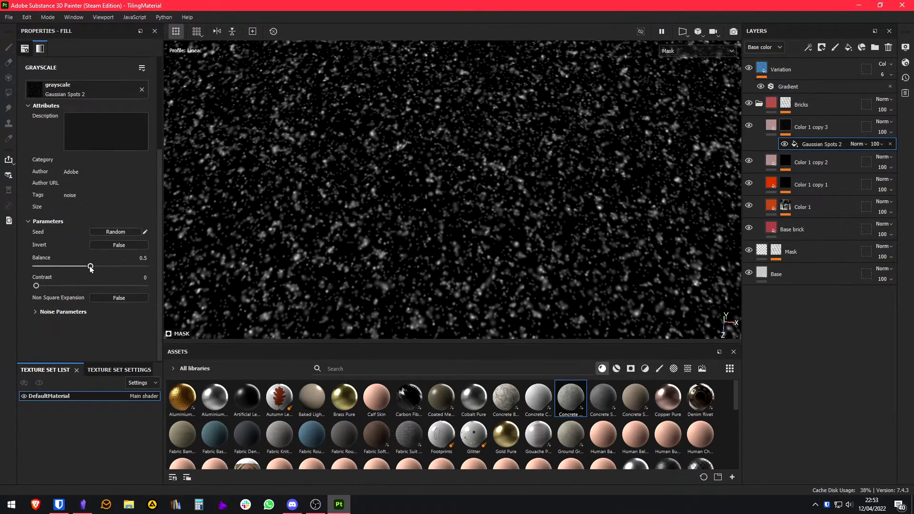
pyautogui.moveTo(91, 267); pyautogui.dragTo(61, 270)
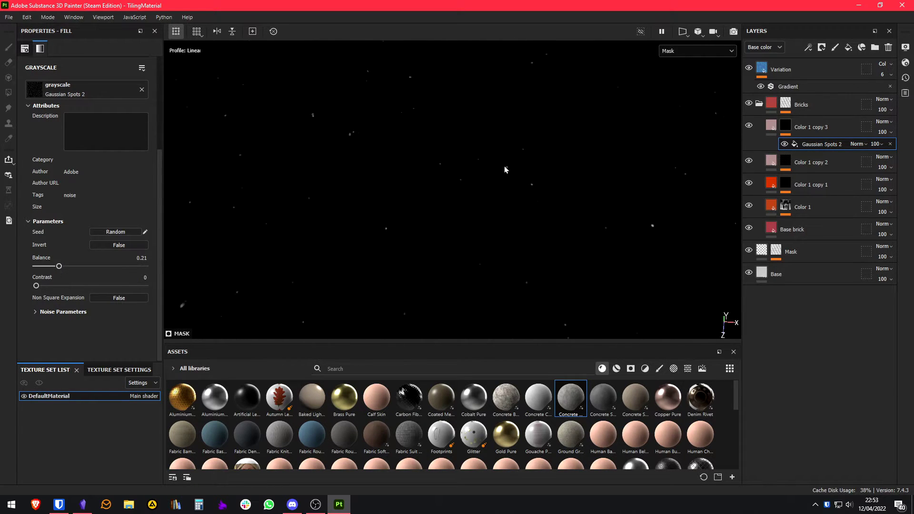
pyautogui.press('m')
pyautogui.keyDown('alt'); pyautogui.moveTo(457, 237); pyautogui.dragTo(529, 191); pyautogui.keyUp('alt')
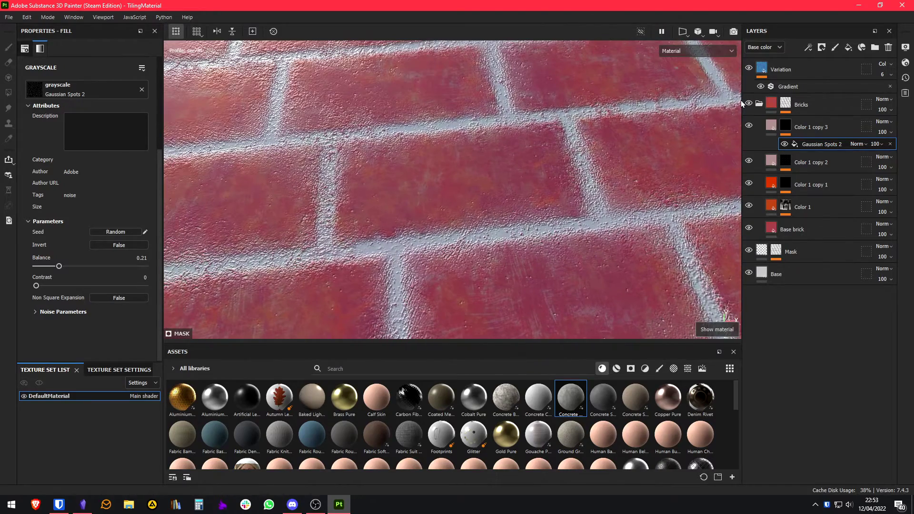
# Step: Enable the height channel on the Color 1 copy 3 layer and set its height to about -0.5
pyautogui.click(771, 125)
pyautogui.scroll(3, 459, 185)
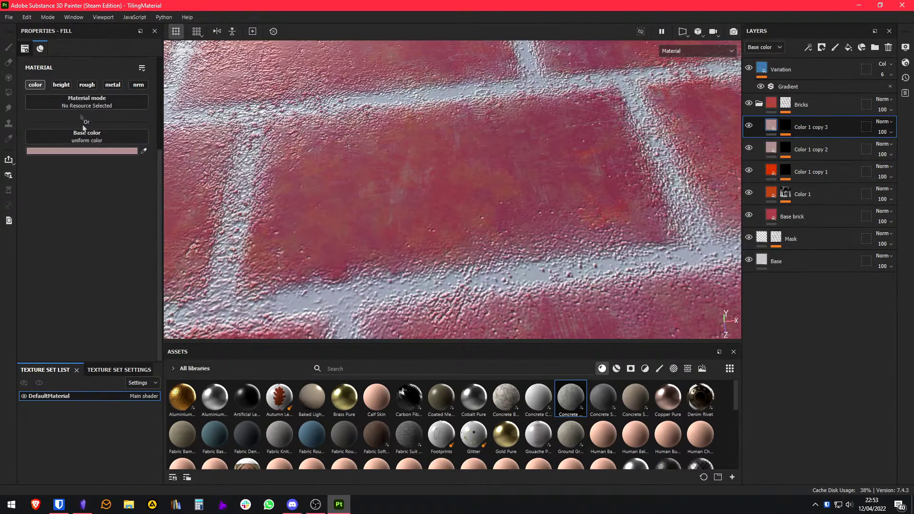
pyautogui.click(62, 85)
pyautogui.moveTo(80, 195); pyautogui.dragTo(53, 195)
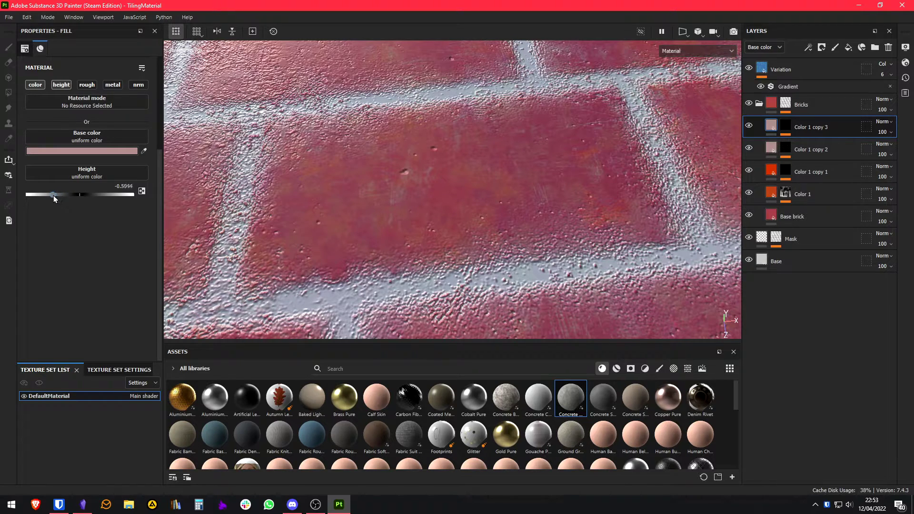
# Step: Darken the Color 1 copy 3 base color to 4F3D3B and enable its roughness channel at about 0.8
pyautogui.click(82, 151)
pyautogui.moveTo(104, 222); pyautogui.dragTo(106, 245)
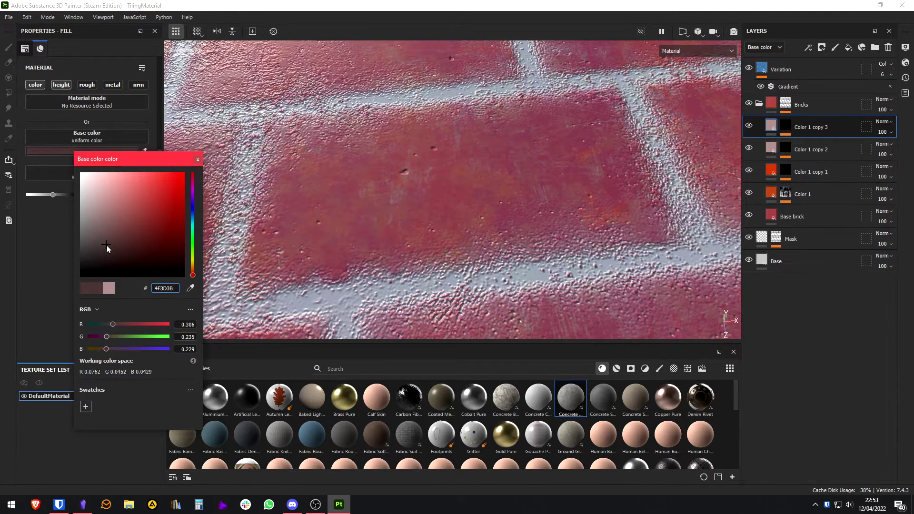
pyautogui.click(197, 159)
pyautogui.click(96, 88)
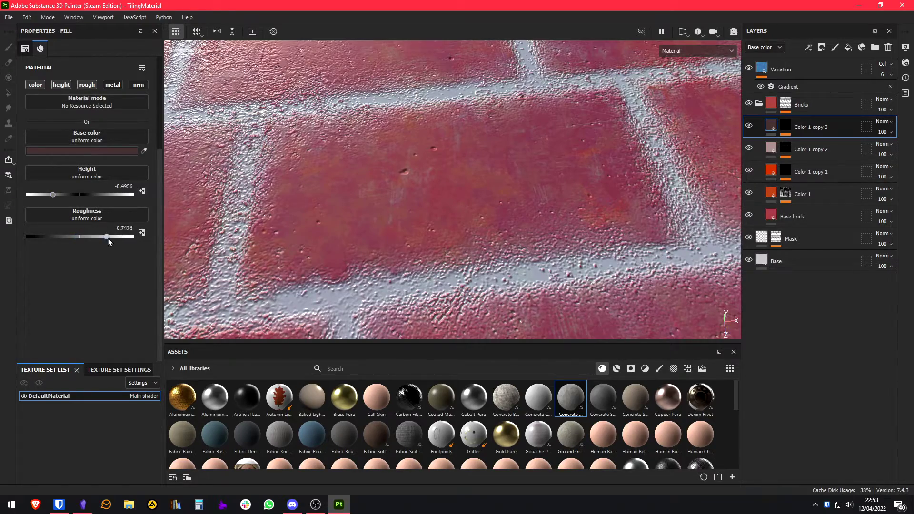
# Step: Lower the height of the Base brick layer and examine the brick surface
pyautogui.moveTo(384, 166)
pyautogui.keyDown('alt'); pyautogui.mouseDown()
pyautogui.moveTo(543, 116)
pyautogui.moveTo(423, 150)
pyautogui.moveTo(384, 173)
pyautogui.mouseUp(); pyautogui.keyUp('alt')
pyautogui.scroll(-3, 383, 173)
pyautogui.scroll(1, 423, 198)
pyautogui.keyDown('alt'); pyautogui.moveTo(424, 198); pyautogui.dragTo(314, 116); pyautogui.keyUp('alt')
pyautogui.scroll(3, 381, 143)
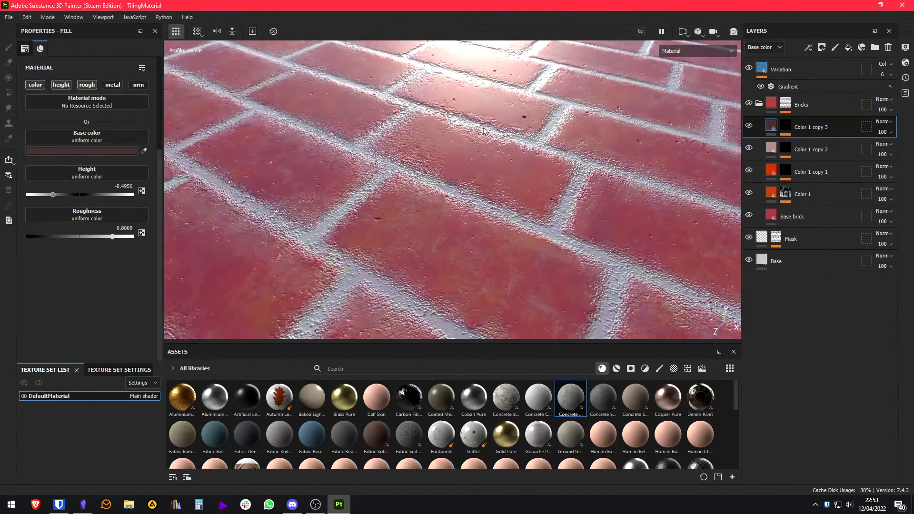
pyautogui.keyDown('alt'); pyautogui.moveTo(457, 134); pyautogui.dragTo(481, 169, button='middle'); pyautogui.keyUp('alt')
pyautogui.click(852, 216)
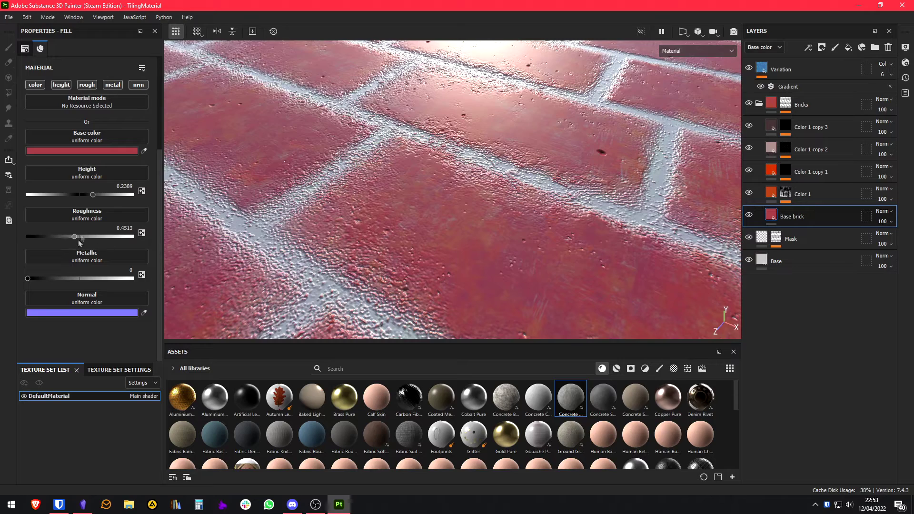
pyautogui.moveTo(95, 196); pyautogui.dragTo(75, 196)
pyautogui.scroll(-5, 552, 191)
pyautogui.keyDown('alt'); pyautogui.moveTo(553, 219); pyautogui.dragTo(612, 221); pyautogui.keyUp('alt')
# Step: Add an HSL Perceptive filter above the Color 1 copy 3 layer inside the Bricks folder
pyautogui.click(832, 122)
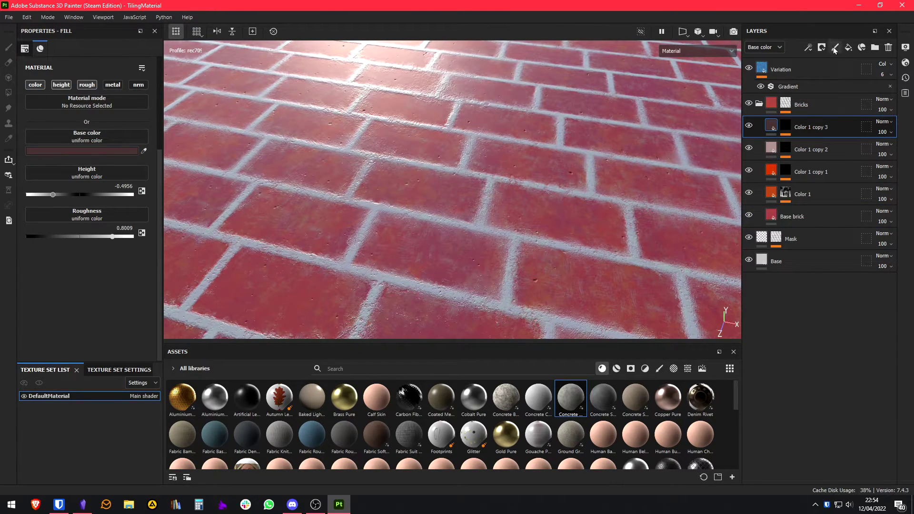
pyautogui.click(810, 53)
pyautogui.click(812, 54)
pyautogui.click(808, 49)
pyautogui.click(645, 368)
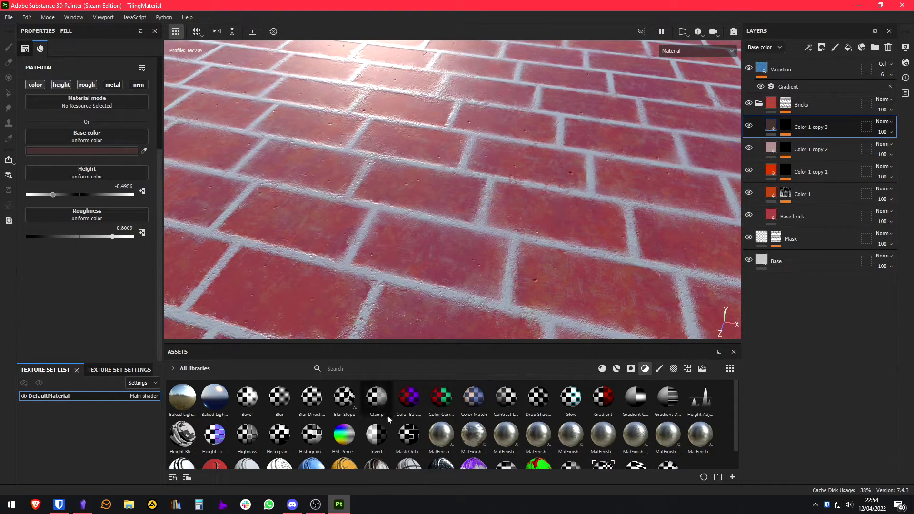
pyautogui.moveTo(343, 434); pyautogui.dragTo(787, 116)
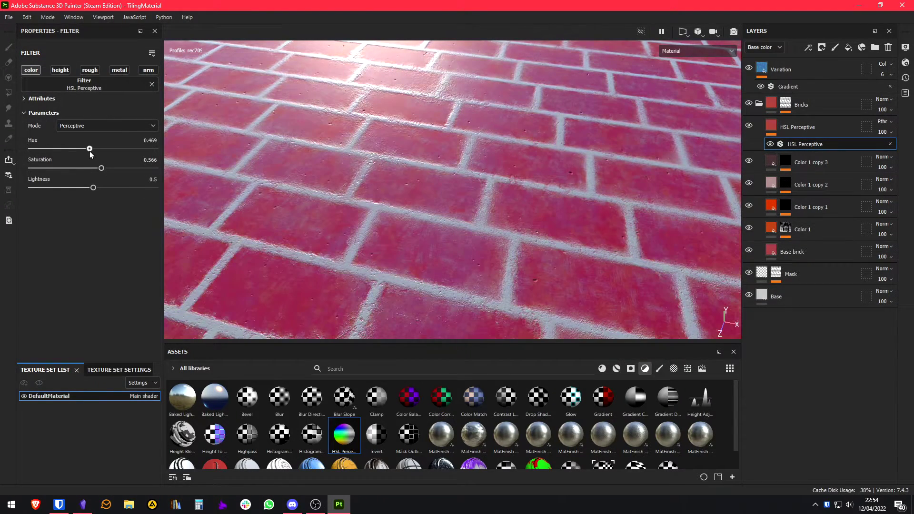
# Step: Set the filter's hue, saturation and lightness to 0.496 each, and check the bricks in single-channel and full material display
pyautogui.moveTo(93, 150); pyautogui.dragTo(93, 151)
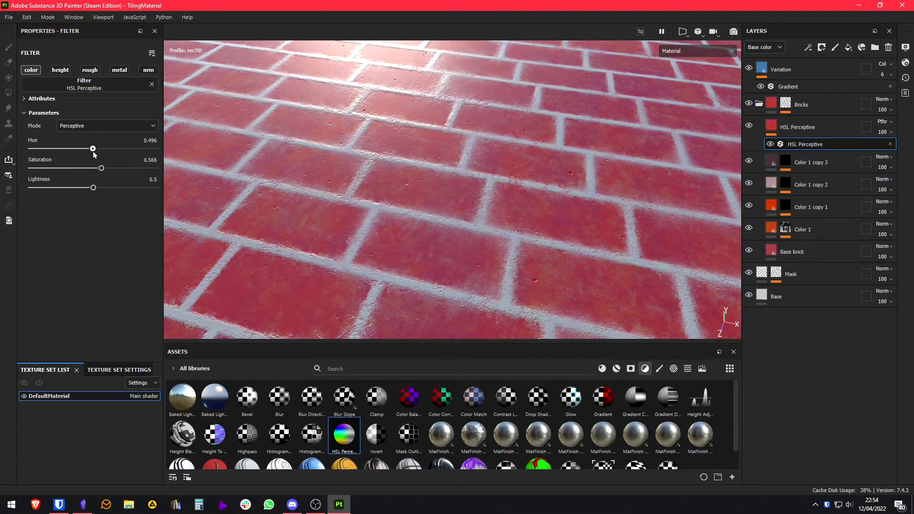
pyautogui.moveTo(93, 188); pyautogui.dragTo(93, 169)
pyautogui.press('c')
pyautogui.scroll(-3, 519, 190)
pyautogui.press('m')
pyautogui.scroll(-4, 471, 210)
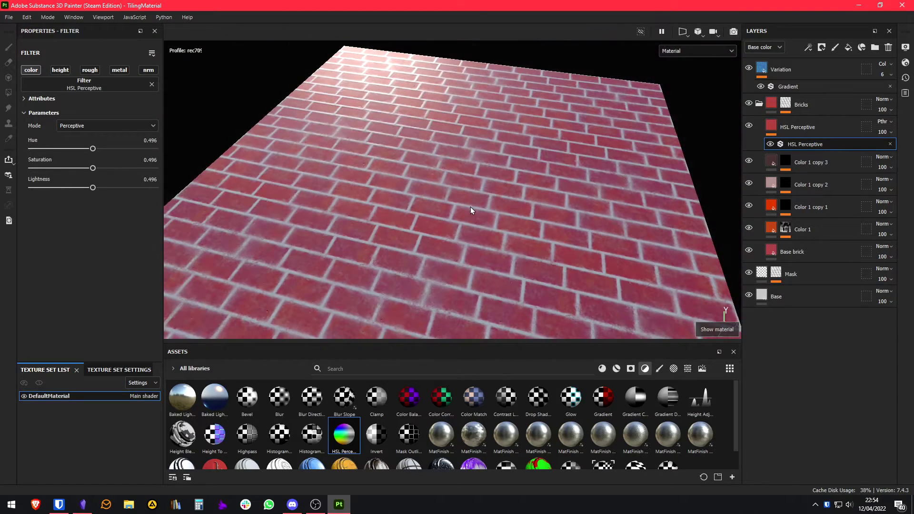
pyautogui.keyDown('alt'); pyautogui.moveTo(470, 207); pyautogui.dragTo(519, 162); pyautogui.keyUp('alt')
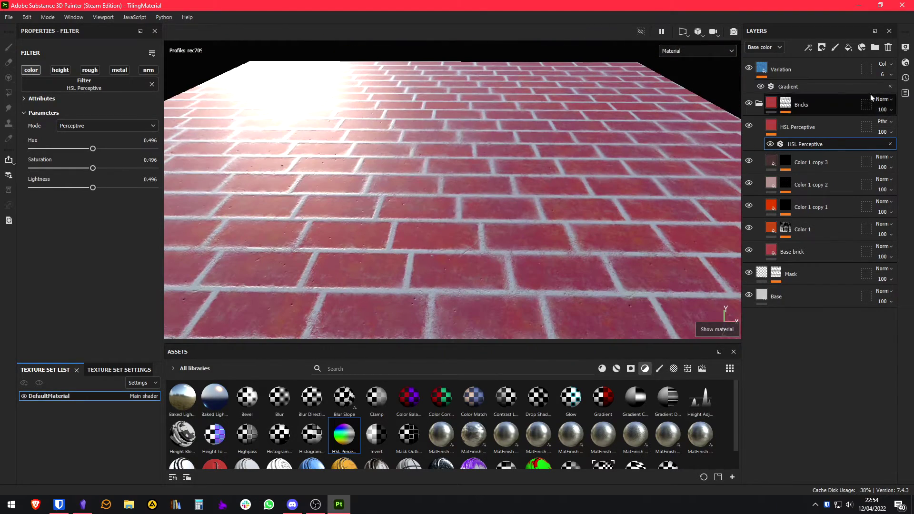
# Step: Collapse the Bricks folder and create a new folder named Plaster directly above the Mask layer
pyautogui.click(814, 107)
pyautogui.click(760, 103)
pyautogui.click(836, 128)
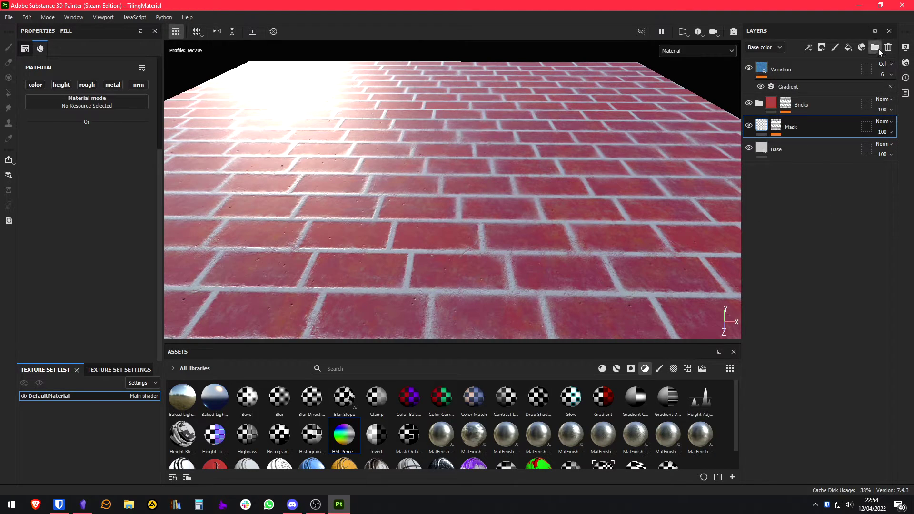
pyautogui.click(875, 47)
pyautogui.doubleClick(792, 127)
pyautogui.write('Plas')
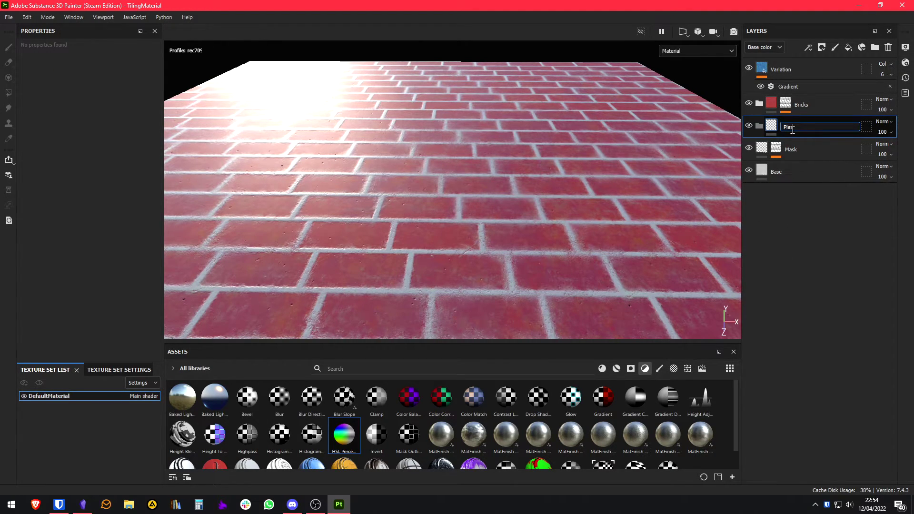
pyautogui.write('ter')
pyautogui.press('Return')
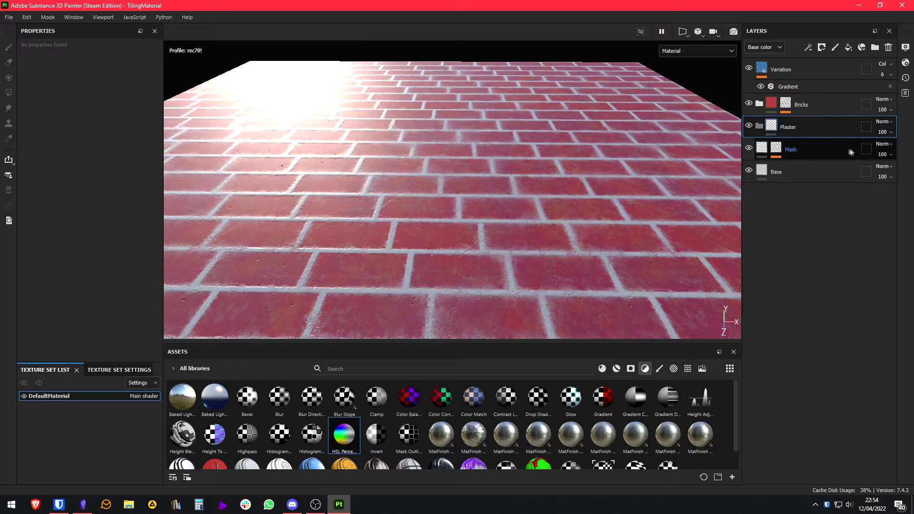
# Step: Give the Plaster folder a black mask with a fill that uses the Brick Mask anchor point as grayscale
pyautogui.rightClick(815, 130)
pyautogui.click(822, 19)
pyautogui.click(806, 50)
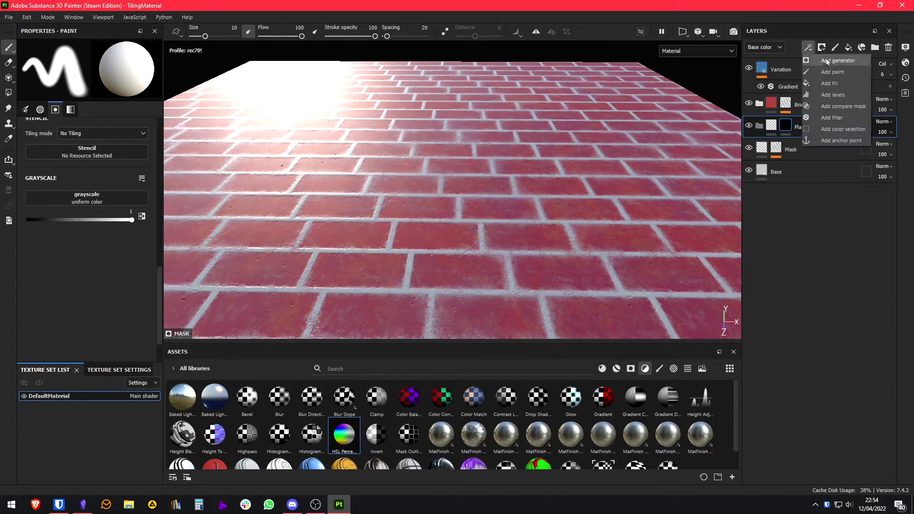
pyautogui.click(838, 88)
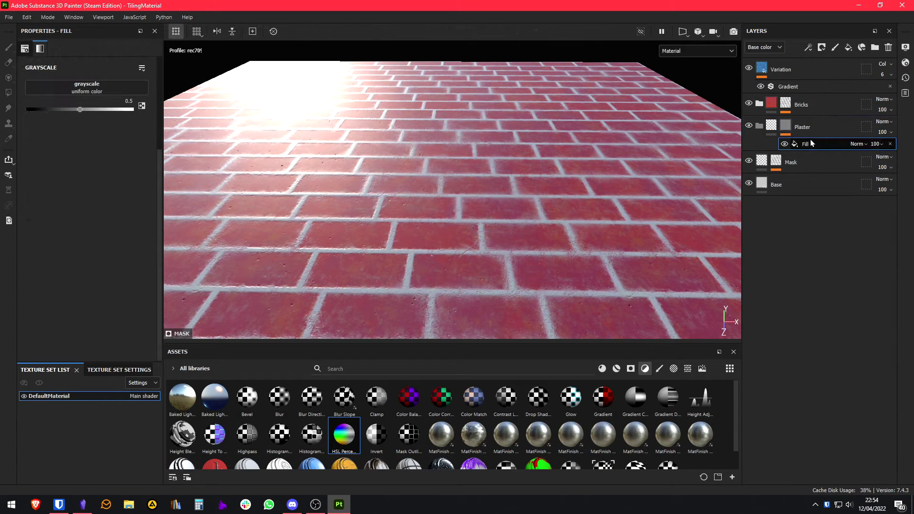
pyautogui.click(110, 91)
pyautogui.click(173, 100)
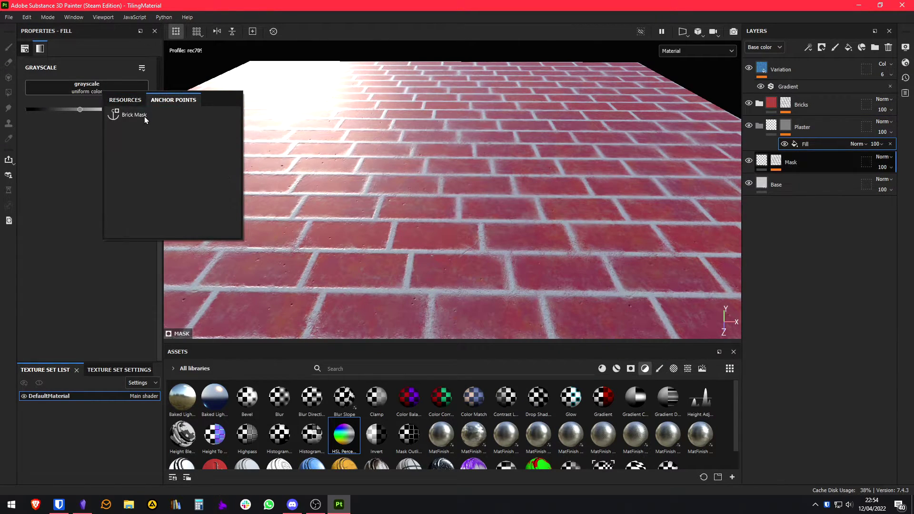
pyautogui.click(145, 117)
# Step: Display the Plaster mask alone, invert the Brick Mask levels in its fill, and return to the full material display
pyautogui.scroll(5, 299, 165)
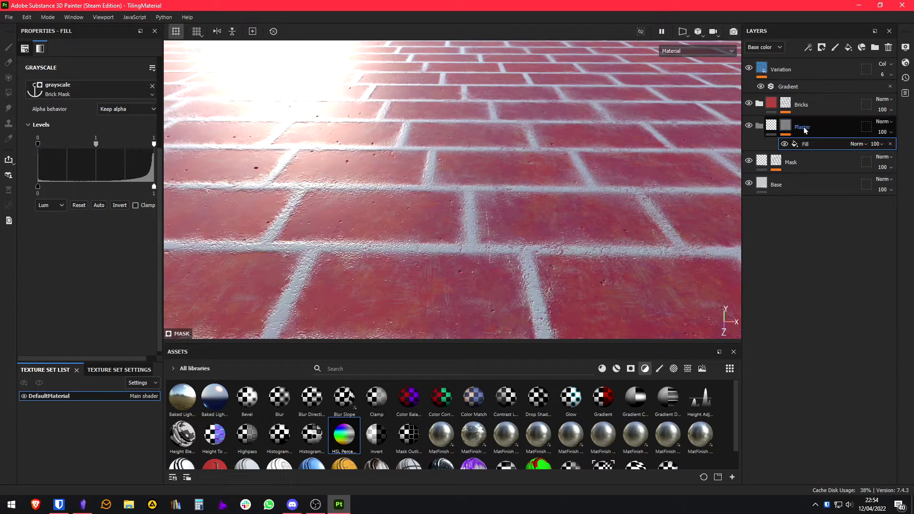
pyautogui.keyDown('alt'); pyautogui.click(786, 125); pyautogui.keyUp('alt')
pyautogui.click(816, 144)
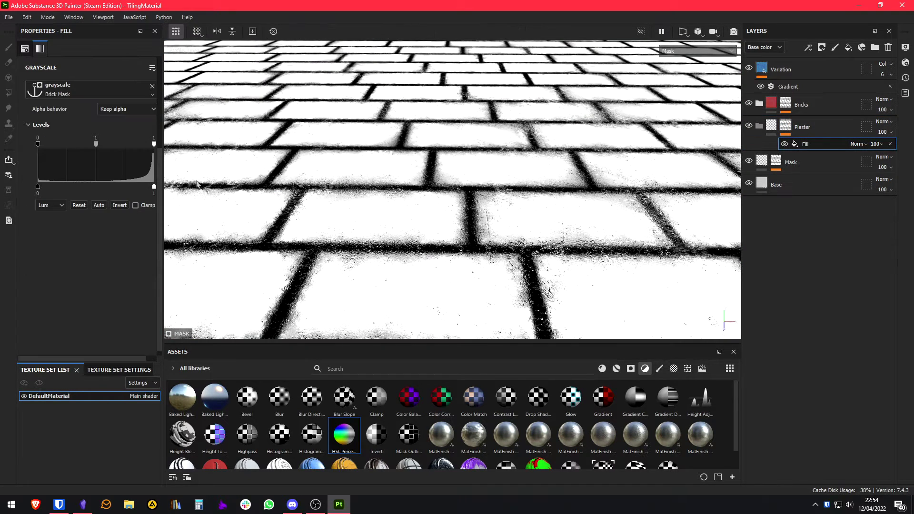
pyautogui.click(116, 206)
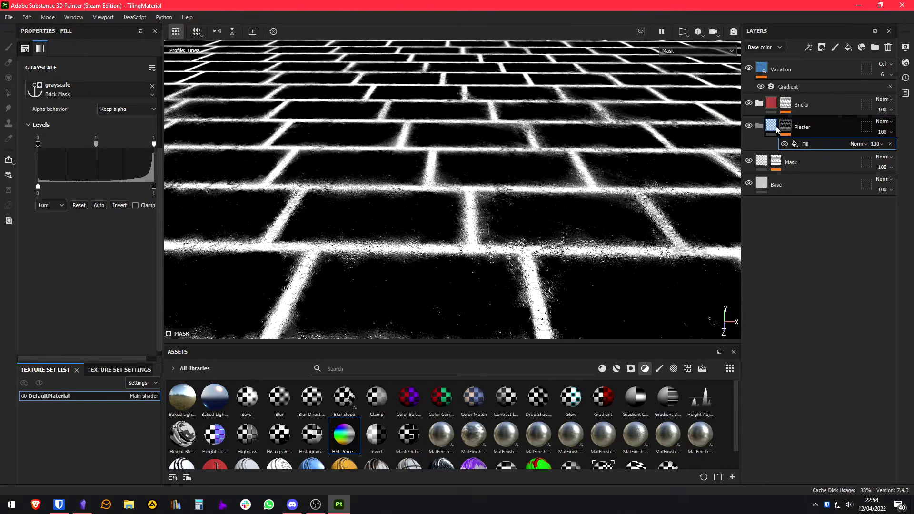
pyautogui.click(777, 129)
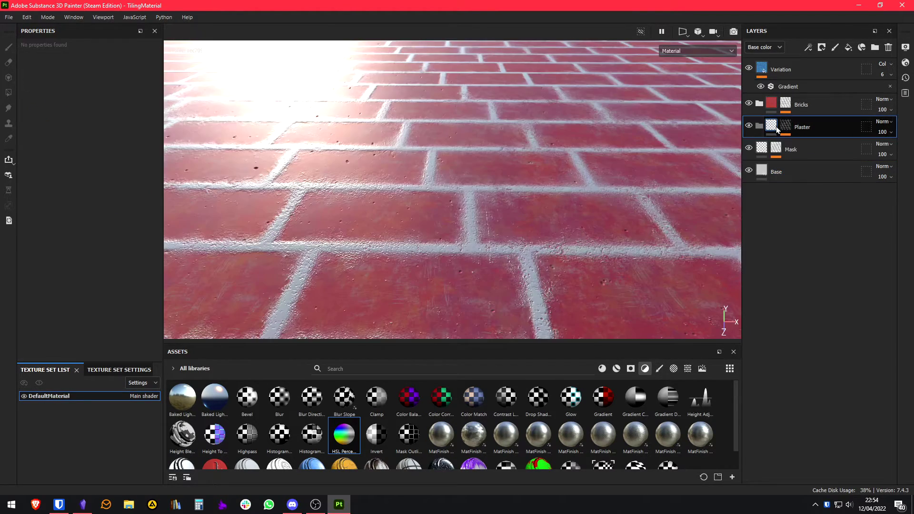
# Step: Place the Concrete Clean material inside the Plaster folder and show the 3D and 2D views side by side
pyautogui.click(602, 369)
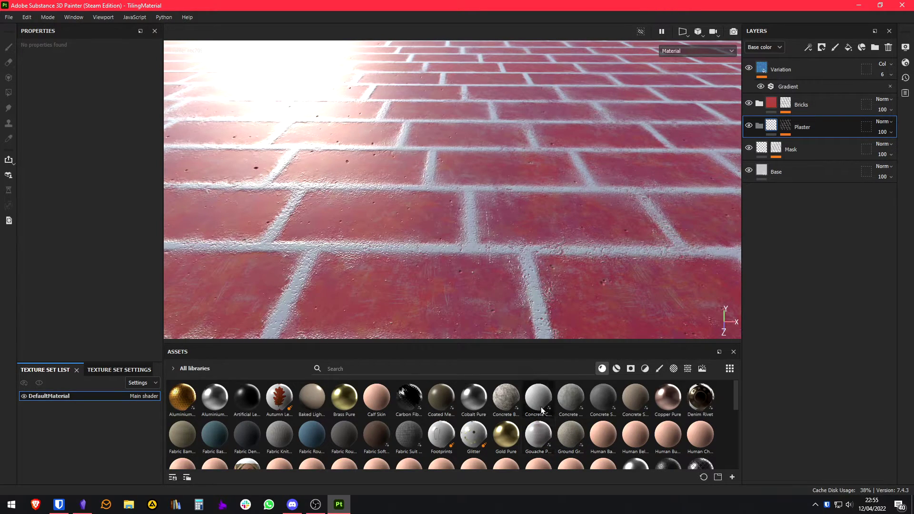
pyautogui.moveTo(541, 409); pyautogui.dragTo(812, 132)
pyautogui.keyDown('alt'); pyautogui.moveTo(517, 203); pyautogui.dragTo(535, 191); pyautogui.keyUp('alt')
pyautogui.keyDown('alt'); pyautogui.moveTo(535, 192); pyautogui.dragTo(349, 202, button='right'); pyautogui.keyUp('alt')
pyautogui.press('F3')
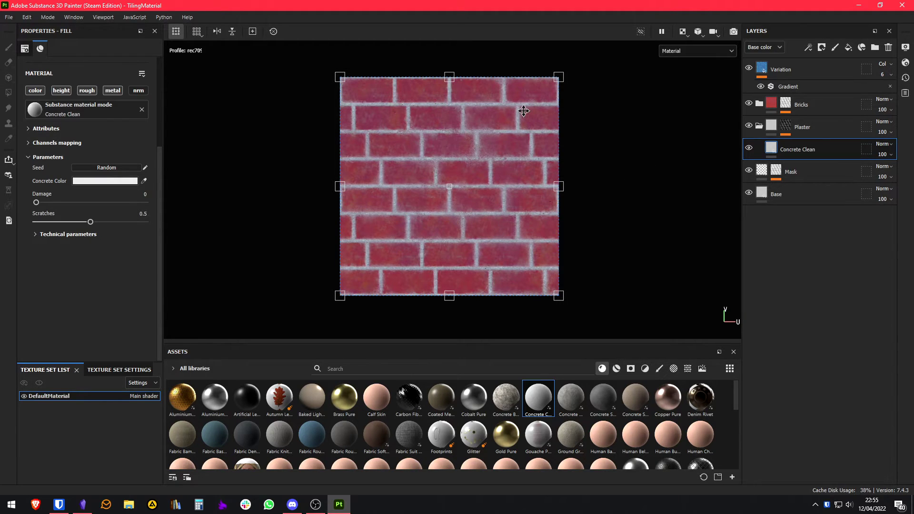
pyautogui.press('F1')
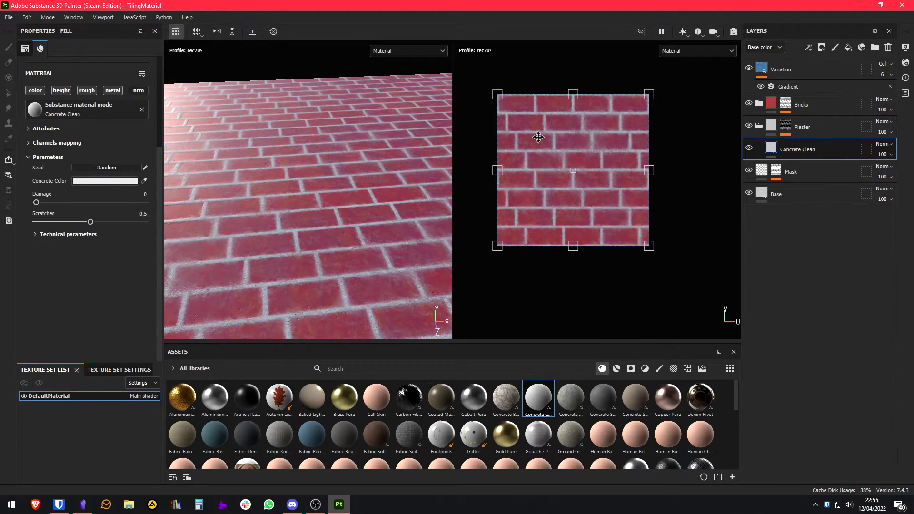
# Step: Shift the Concrete Clean fill's placement sideways across the UV tile in the 2D view
pyautogui.moveTo(579, 129); pyautogui.dragTo(537, 125)
pyautogui.scroll(-5, 390, 166)
pyautogui.moveTo(384, 170)
pyautogui.keyDown('alt'); pyautogui.mouseDown()
pyautogui.moveTo(385, 158)
pyautogui.moveTo(376, 166)
pyautogui.mouseUp(); pyautogui.keyUp('alt')
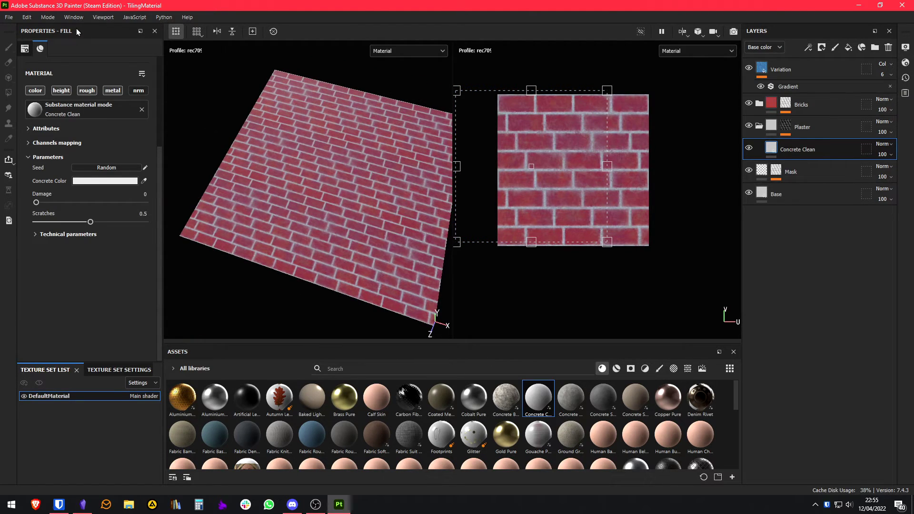
pyautogui.click(16, 17)
pyautogui.click(660, 186)
# Step: Rotate the environment lighting and examine the relief of the bricks and mortar joints up close at a grazing angle
pyautogui.scroll(6, 340, 210)
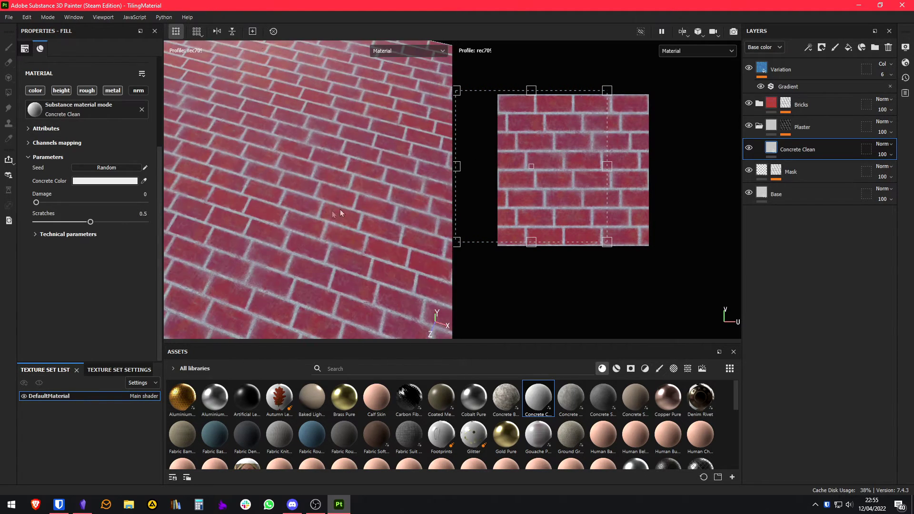
pyautogui.keyDown('alt'); pyautogui.moveTo(321, 210); pyautogui.dragTo(321, 150); pyautogui.keyUp('alt')
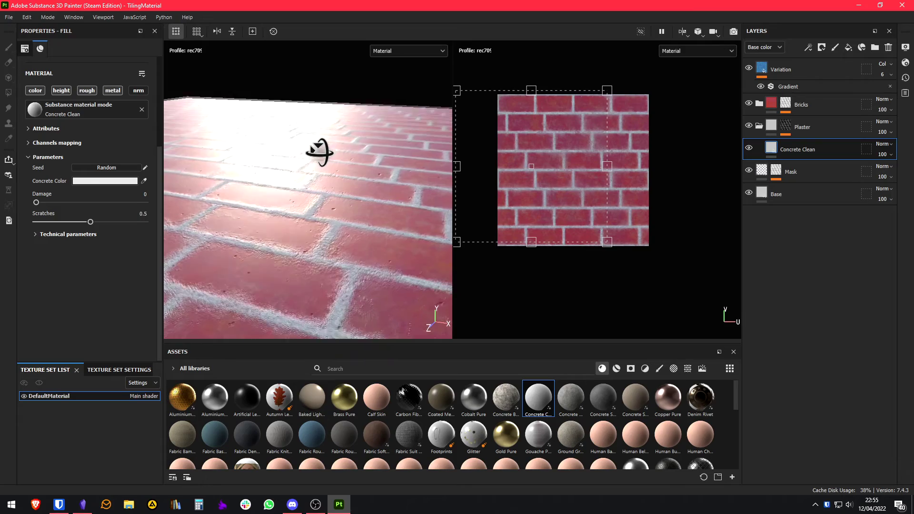
pyautogui.keyDown('shift'); pyautogui.moveTo(321, 151); pyautogui.dragTo(326, 178, button='right'); pyautogui.keyUp('shift')
pyautogui.keyDown('alt'); pyautogui.moveTo(327, 178); pyautogui.dragTo(322, 157); pyautogui.keyUp('alt')
pyautogui.scroll(4, 303, 176)
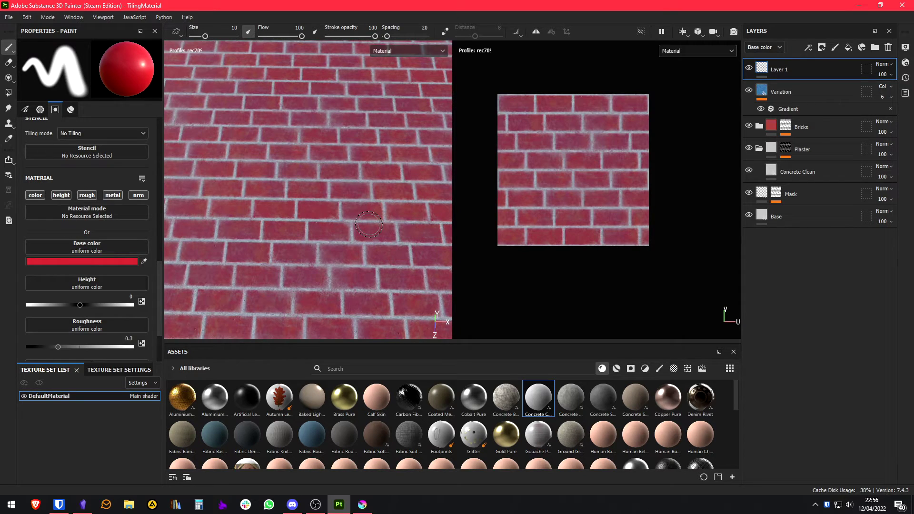
# Step: Paint a short horizontal red stroke across the bricks on Layer 1 in the 3D view
pyautogui.scroll(-3, 369, 224)
pyautogui.moveTo(357, 220)
pyautogui.mouseDown()
pyautogui.moveTo(336, 220)
pyautogui.moveTo(440, 221)
pyautogui.mouseUp()
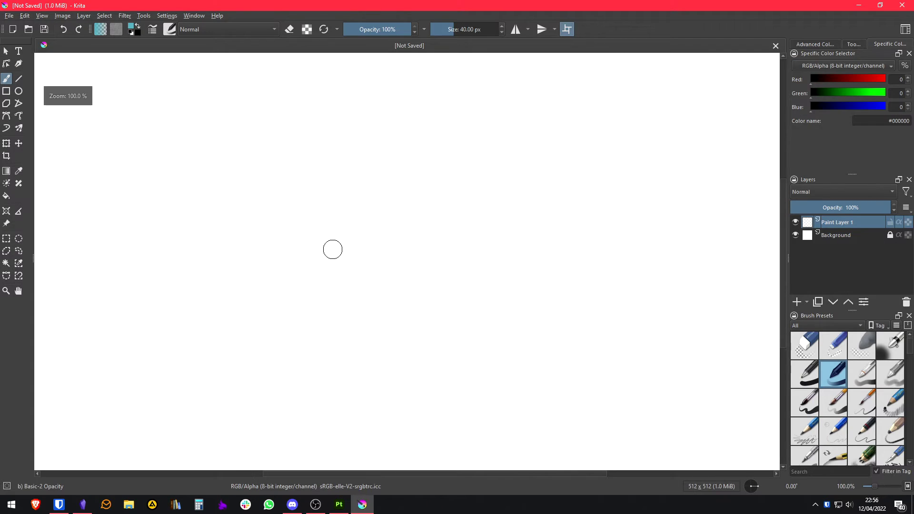
# Step: Switch to Krita, paint a black horizontal stroke on Paint Layer 1, clear it and paint another test stroke
pyautogui.moveTo(333, 248)
pyautogui.mouseDown()
pyautogui.moveTo(393, 186)
pyautogui.moveTo(477, 204)
pyautogui.moveTo(553, 249)
pyautogui.moveTo(591, 249)
pyautogui.mouseUp()
pyautogui.press('Delete')
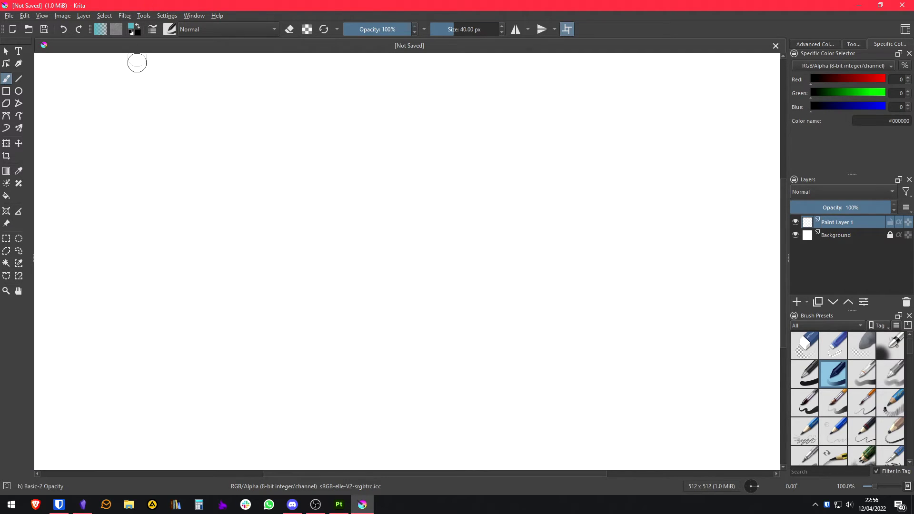
pyautogui.moveTo(363, 260); pyautogui.dragTo(463, 248)
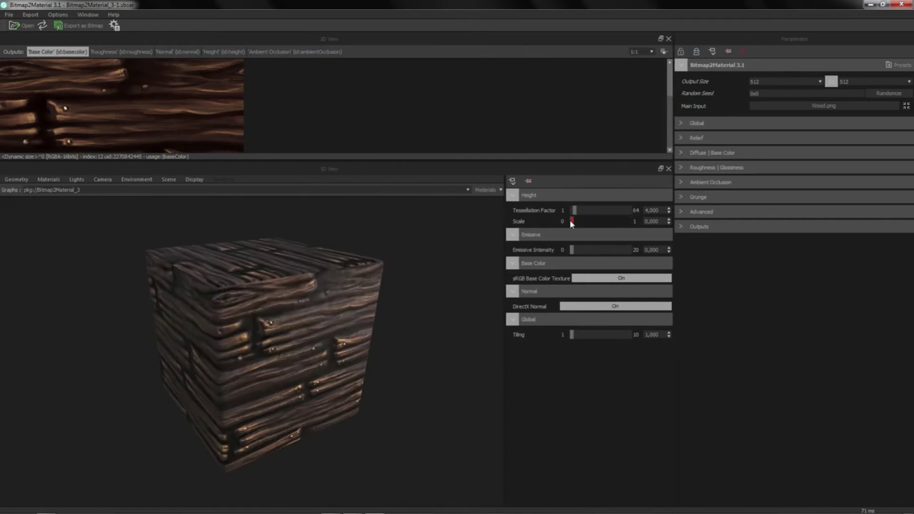
# Step: Switch to Bitmap2Material and raise the wood cube's height settings, with a Tessellation Factor of 36.868 and a larger Scale
pyautogui.moveTo(572, 222); pyautogui.dragTo(605, 214)
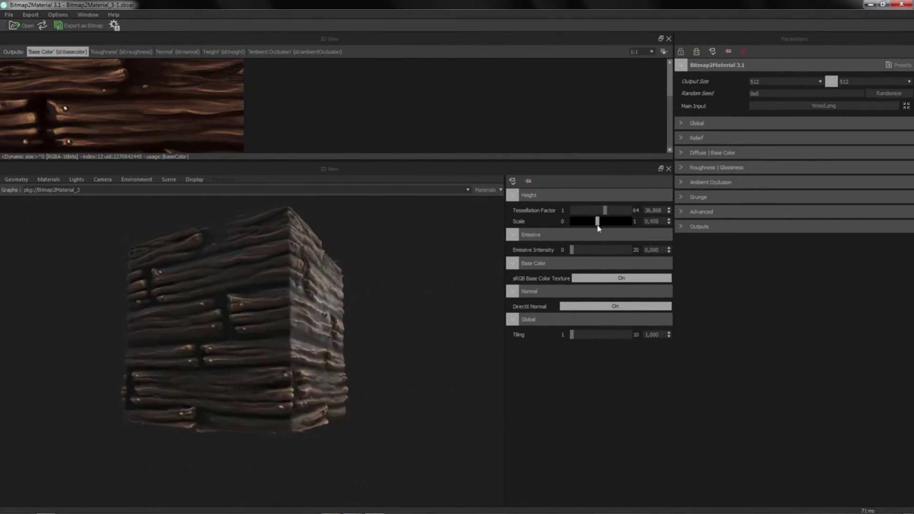